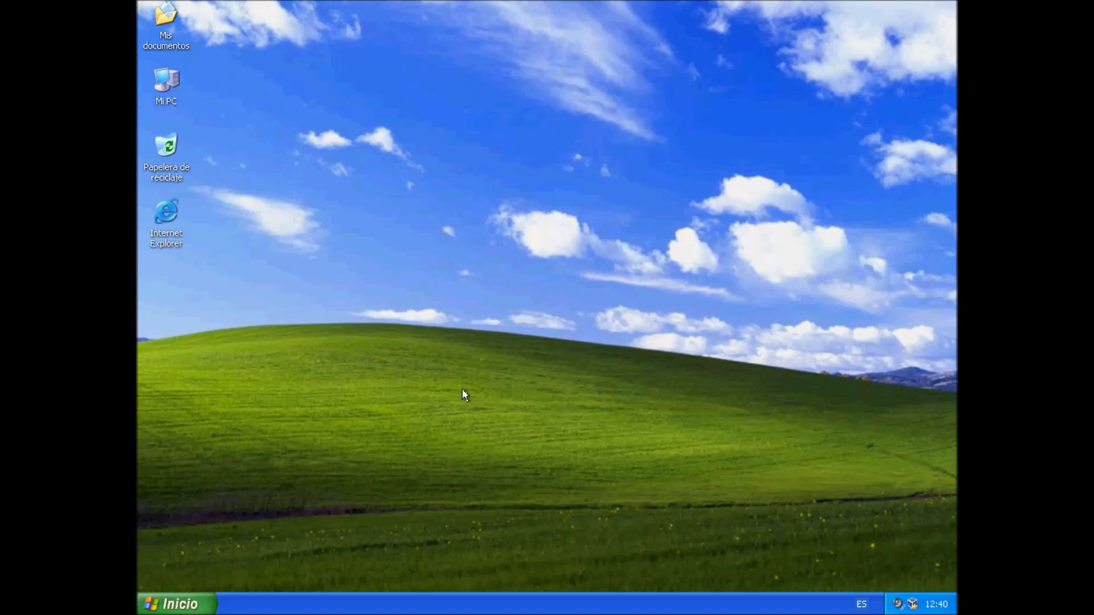
- Open Internet Explorer and load the Android SDK page at d.android.com/sdk
double_click(148, 246)
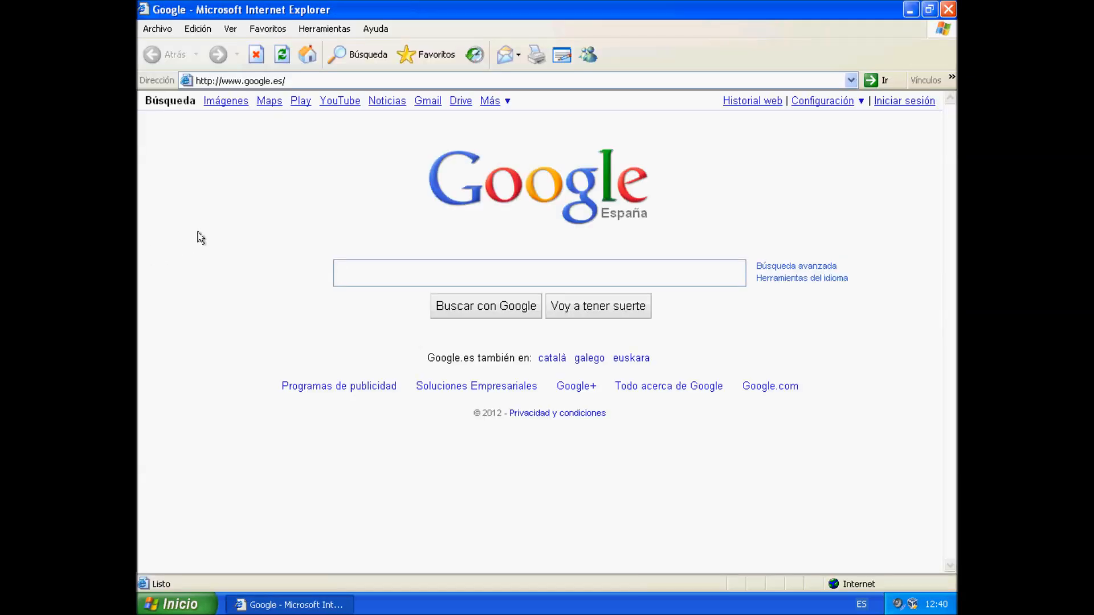
left_click(209, 83)
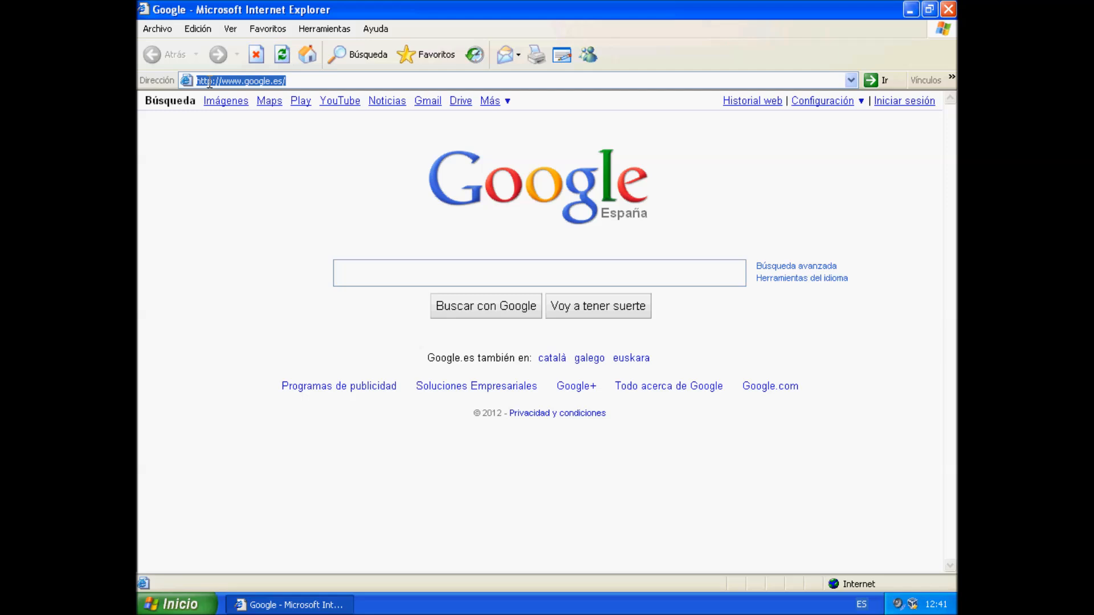
type("d.")
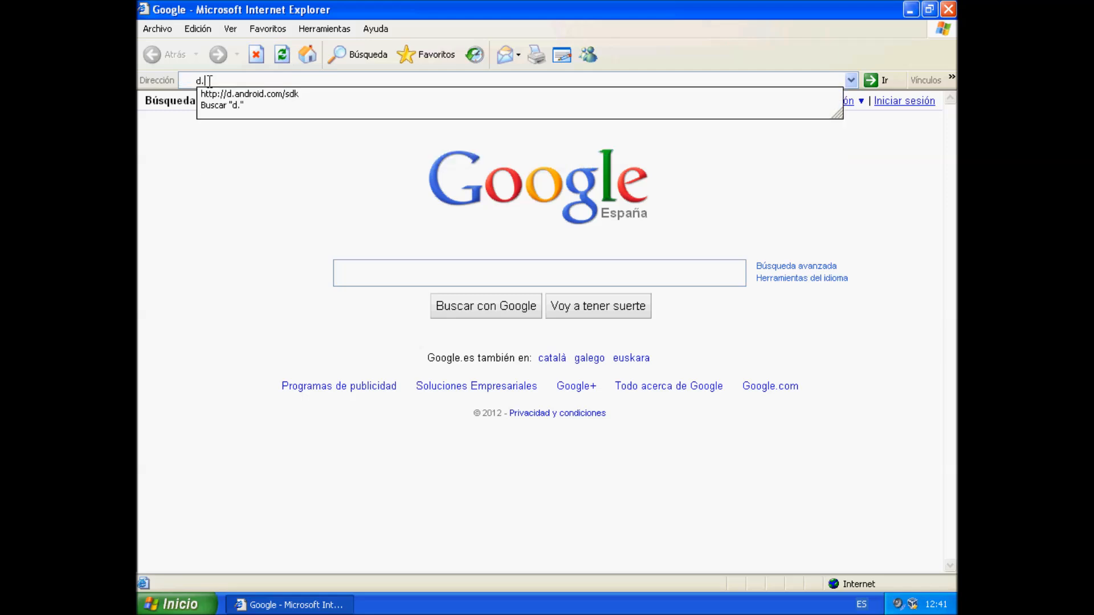
key("Down")
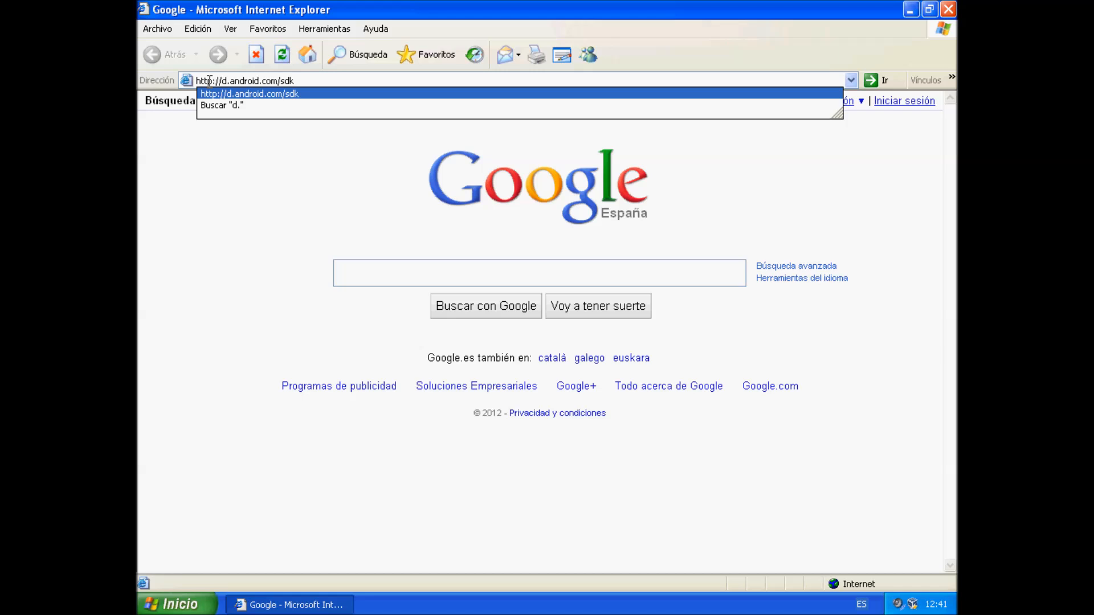
key("Return")
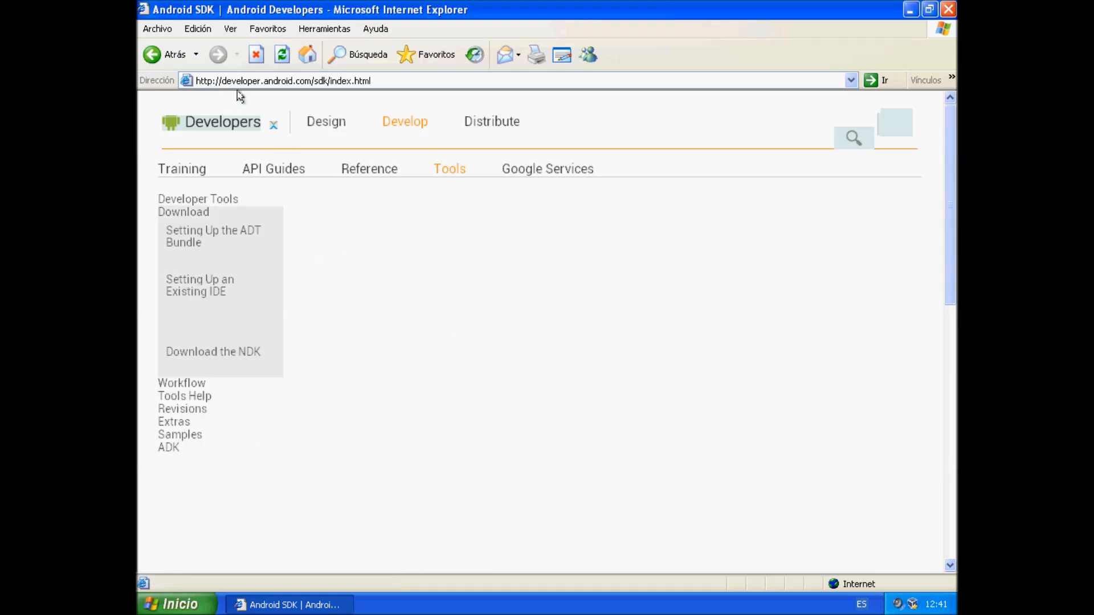
- Examine the Get the Android SDK section and the list of components included in the ADT Bundle
scroll(308, 196, "down", 2)
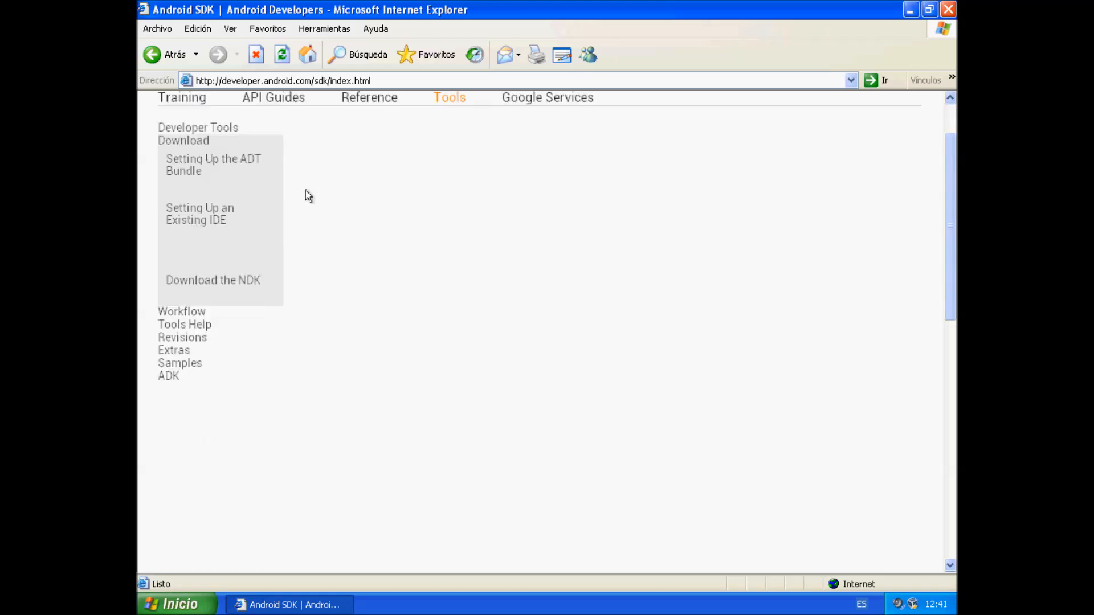
scroll(308, 196, "down", 6)
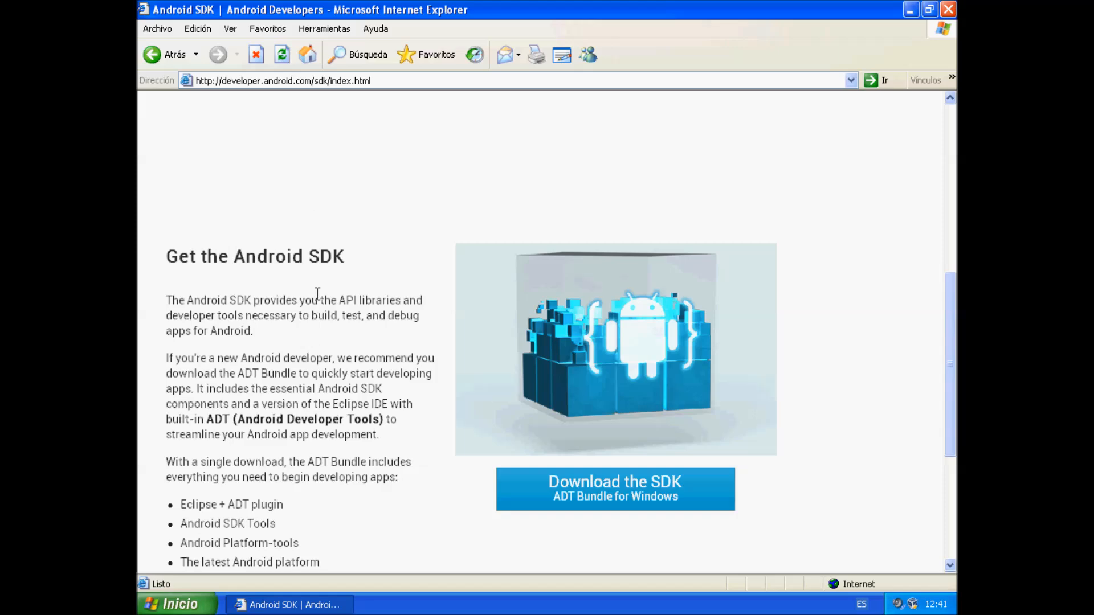
scroll(312, 288, "up", 4)
scroll(314, 300, "down", 6)
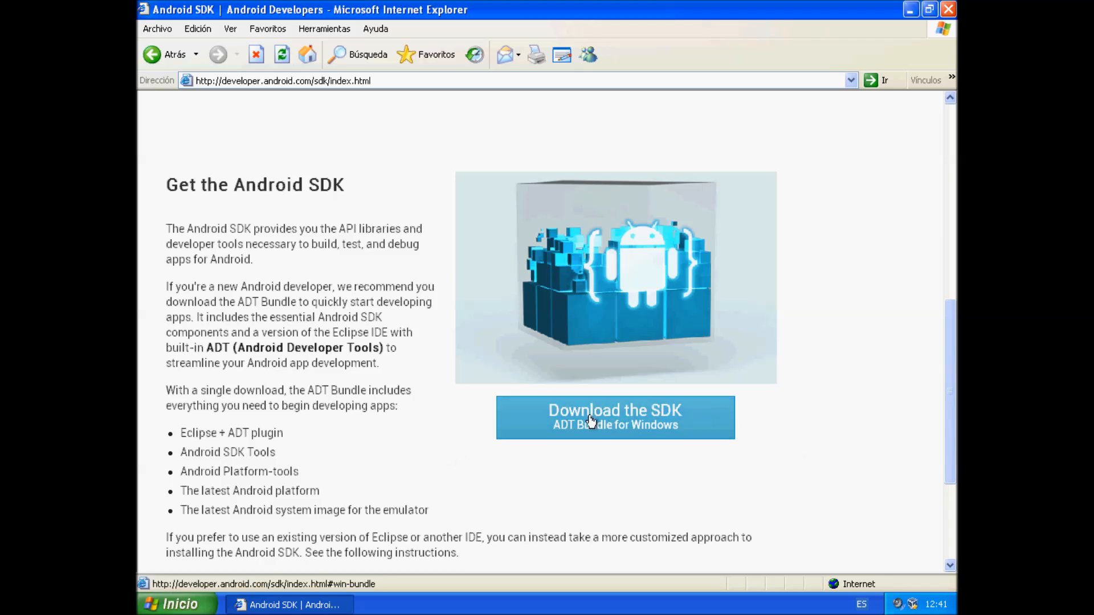
left_click_drag(182, 432, 219, 490)
left_click(311, 485)
left_click_drag(431, 510, 240, 513)
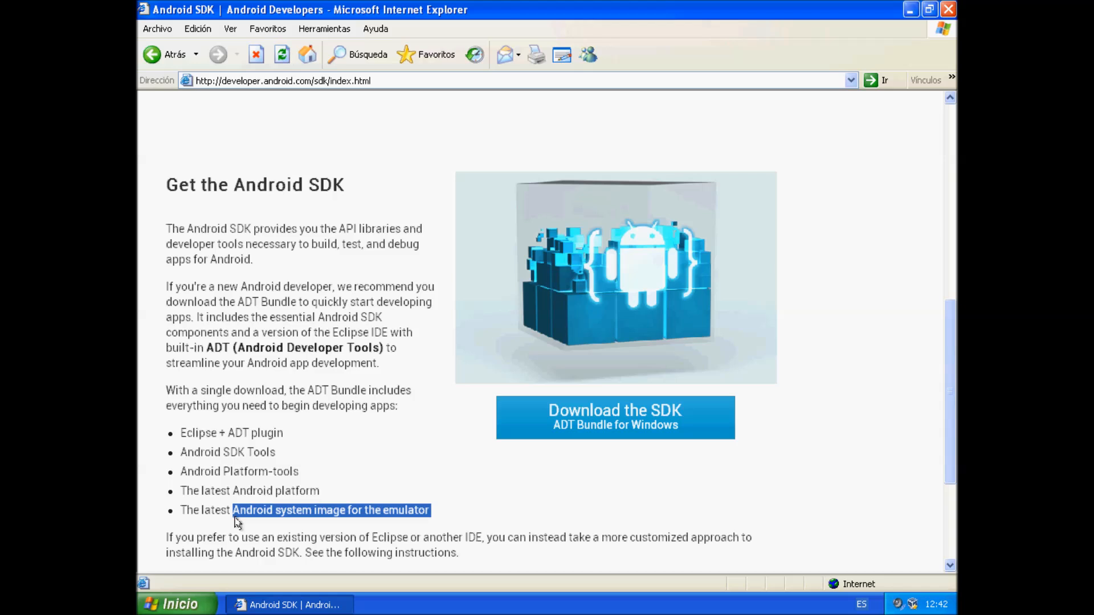
left_click(238, 522)
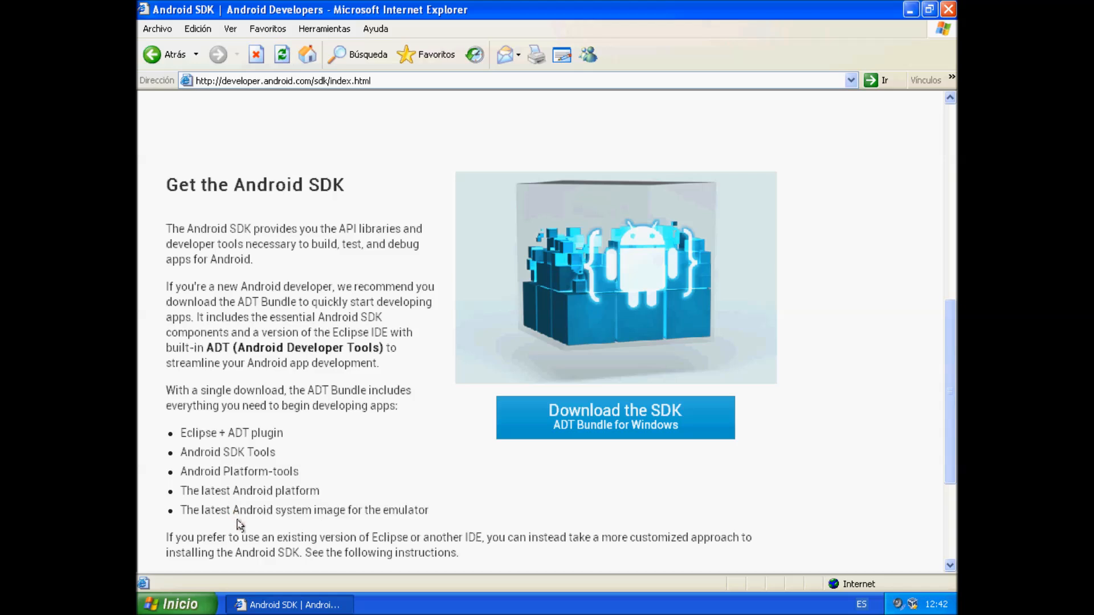
- Open the ADT Bundle for Windows download page and agree to the SDK terms and conditions
left_click(546, 421)
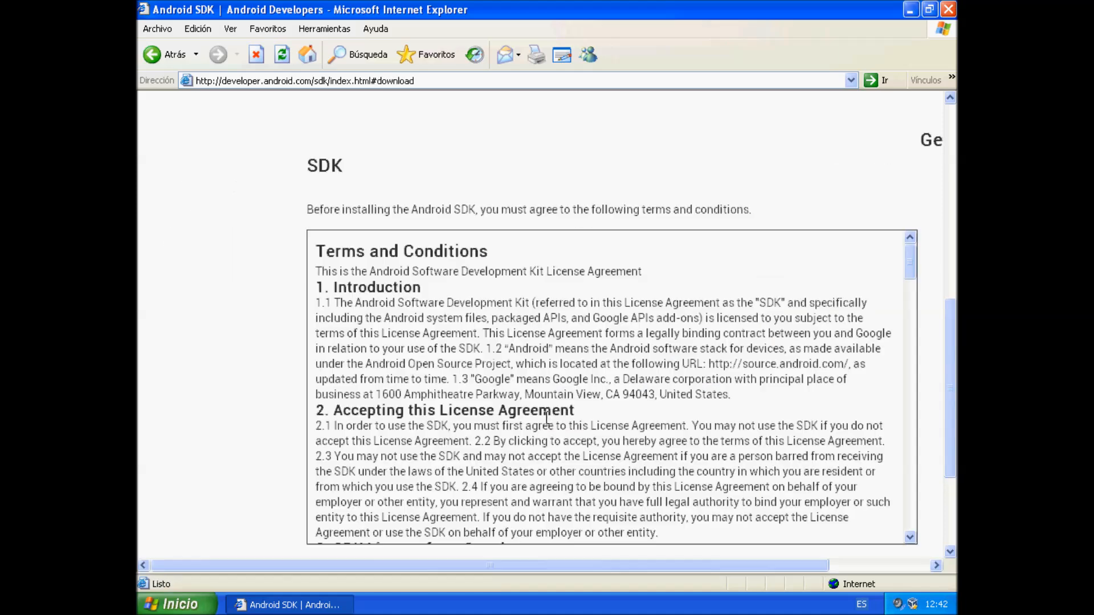
scroll(299, 457, "down", 3)
scroll(300, 457, "down", 1)
left_click(323, 391)
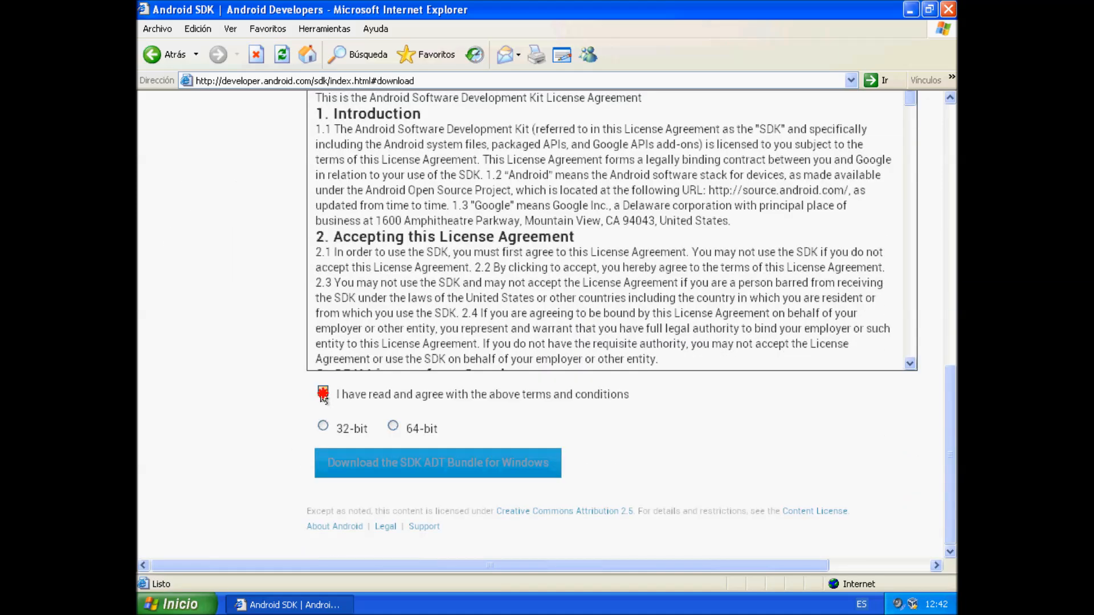
- Choose the 32-bit version, request the ADT Bundle for Windows download, and cancel the file download prompt
left_click(323, 426)
left_click(393, 427)
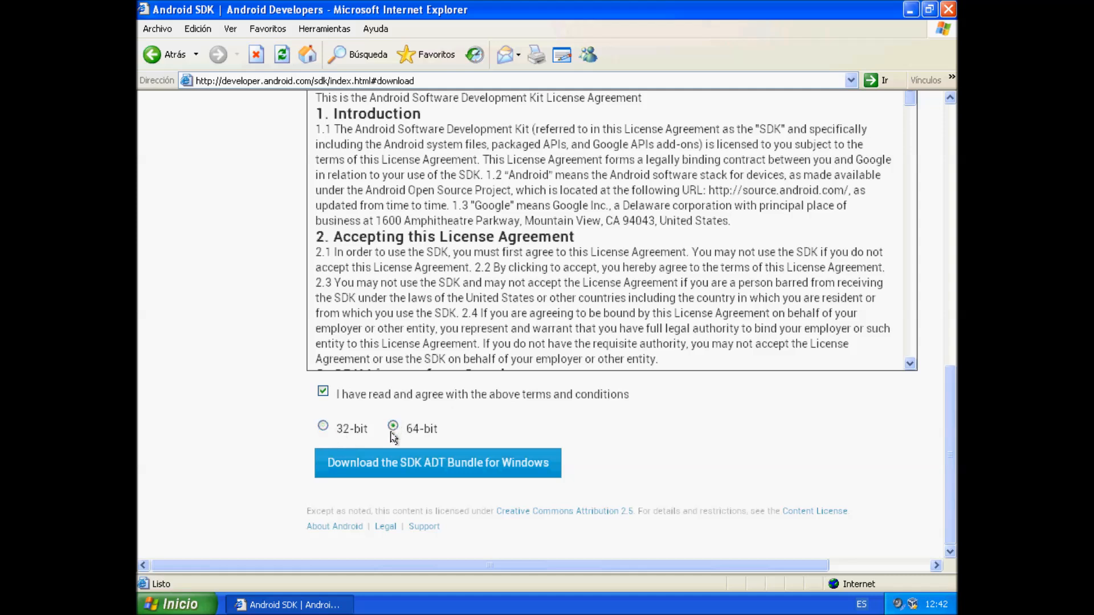
left_click(345, 433)
left_click(396, 428)
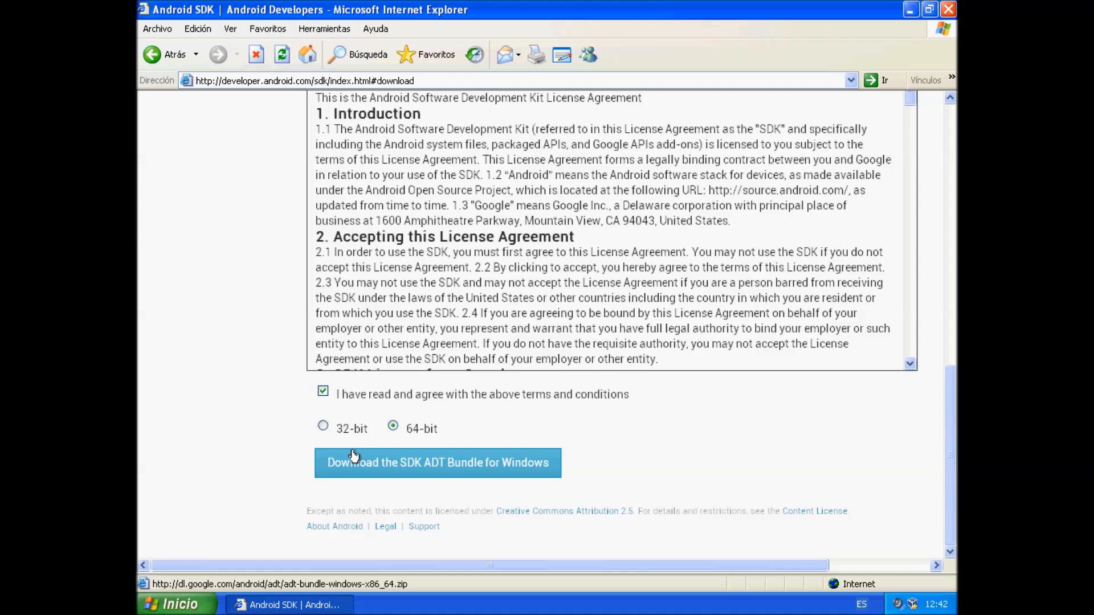
left_click(346, 434)
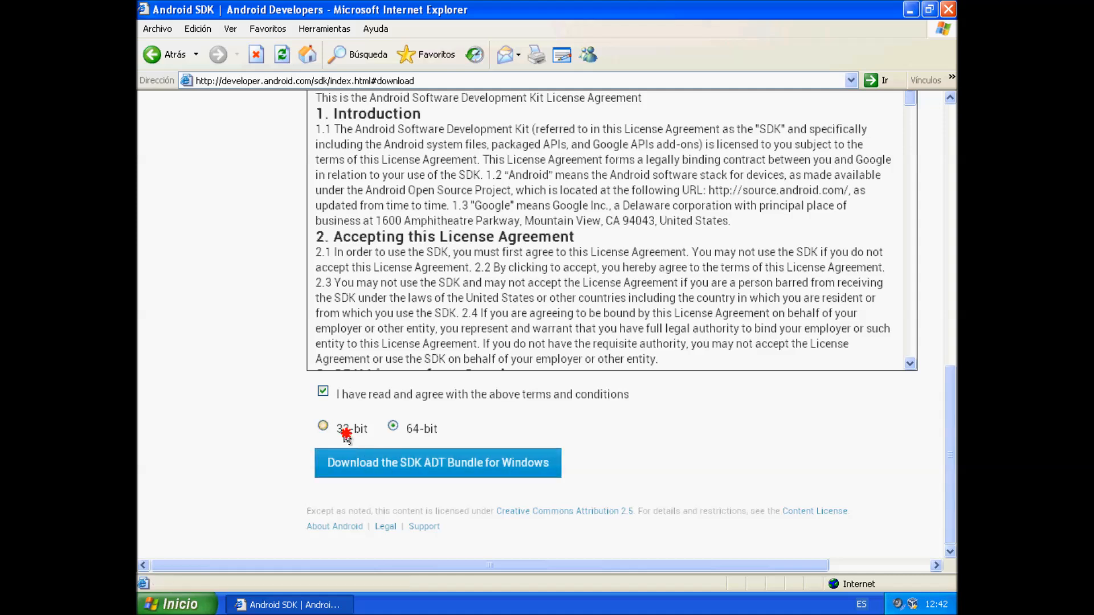
left_click(379, 460)
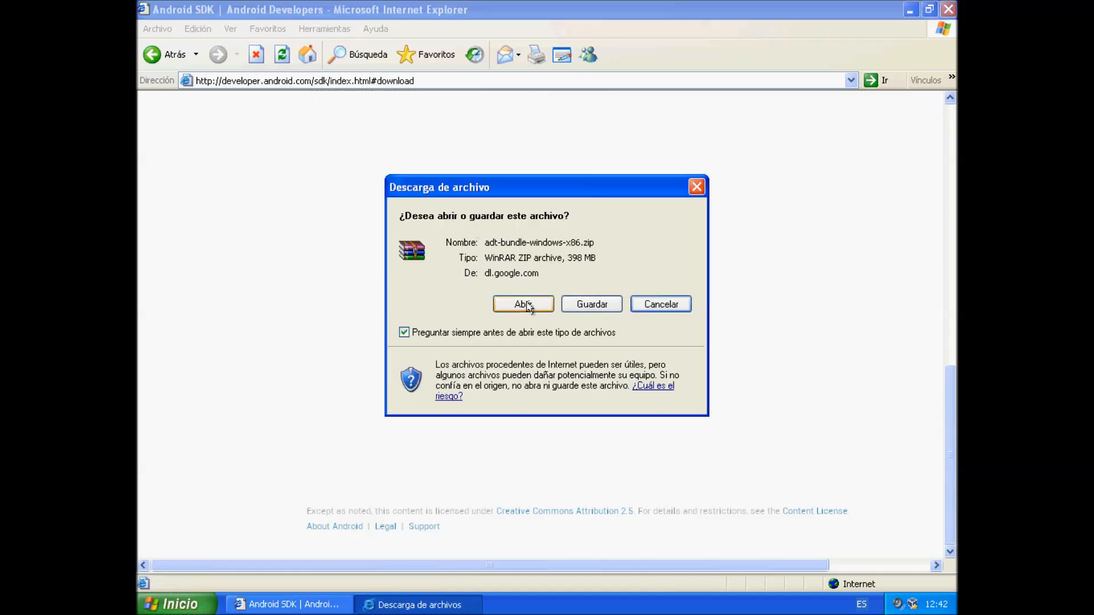
left_click(640, 306)
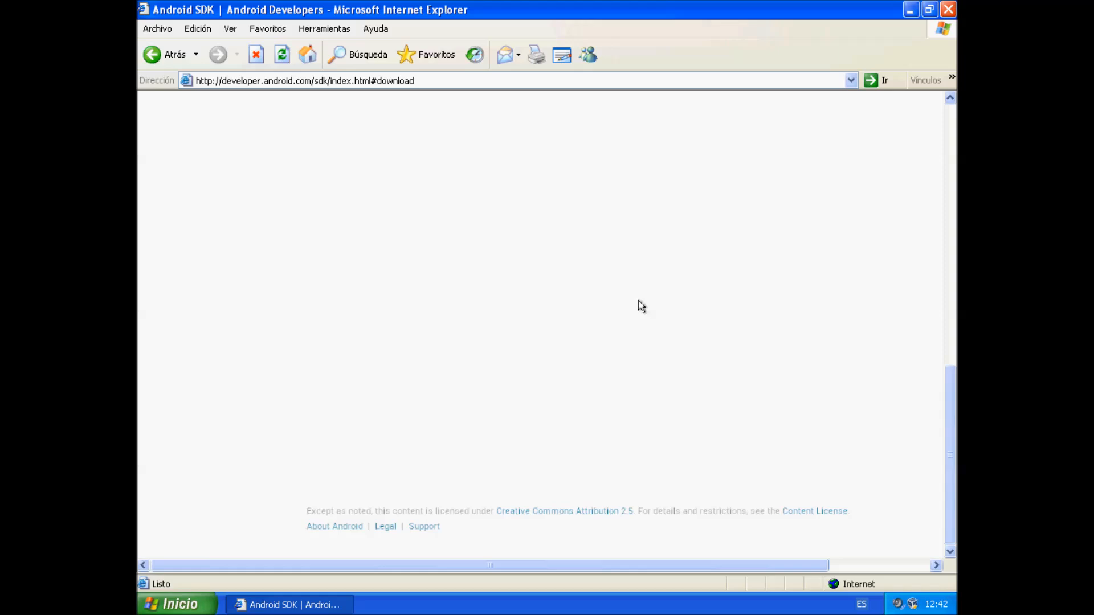
- Close the browser and open the adt-bundle-windows-x86 archive stored in Mis documentos
scroll(640, 306, "up", 5)
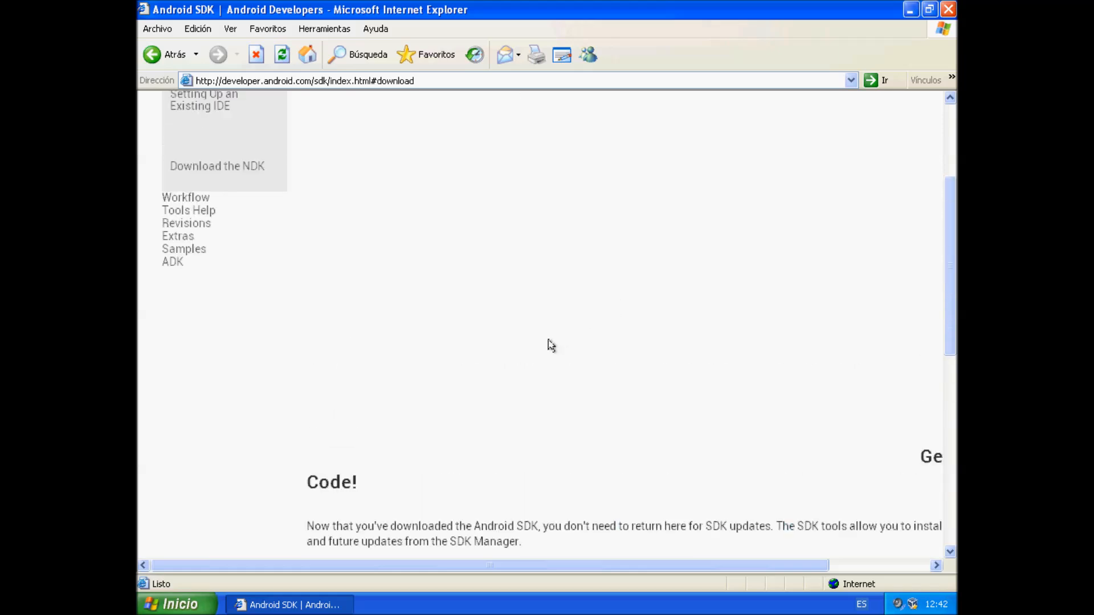
scroll(551, 346, "up", 5)
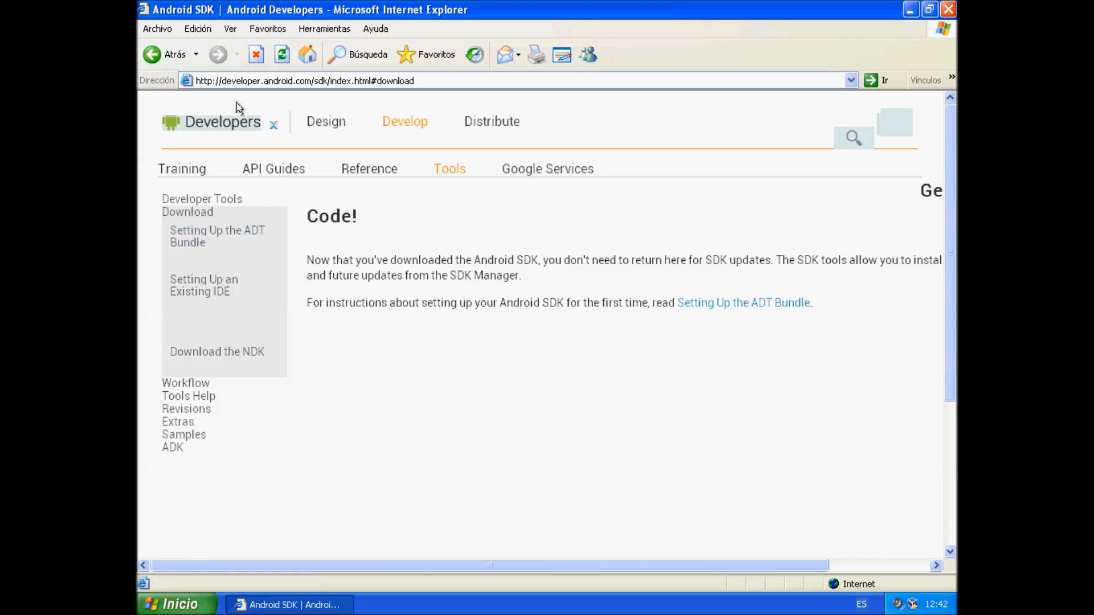
left_click(947, 10)
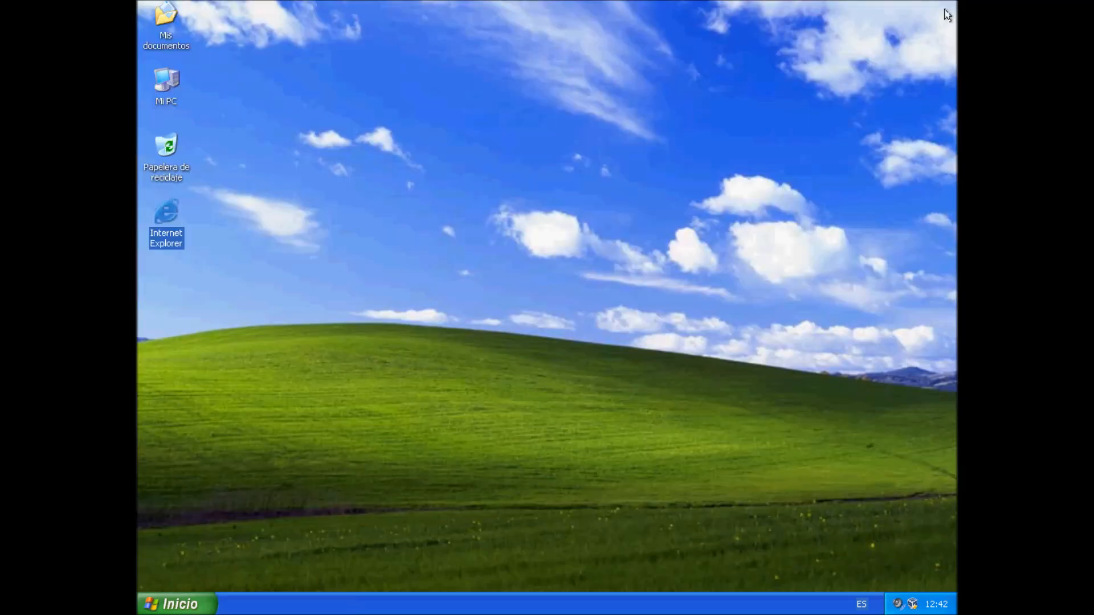
double_click(174, 20)
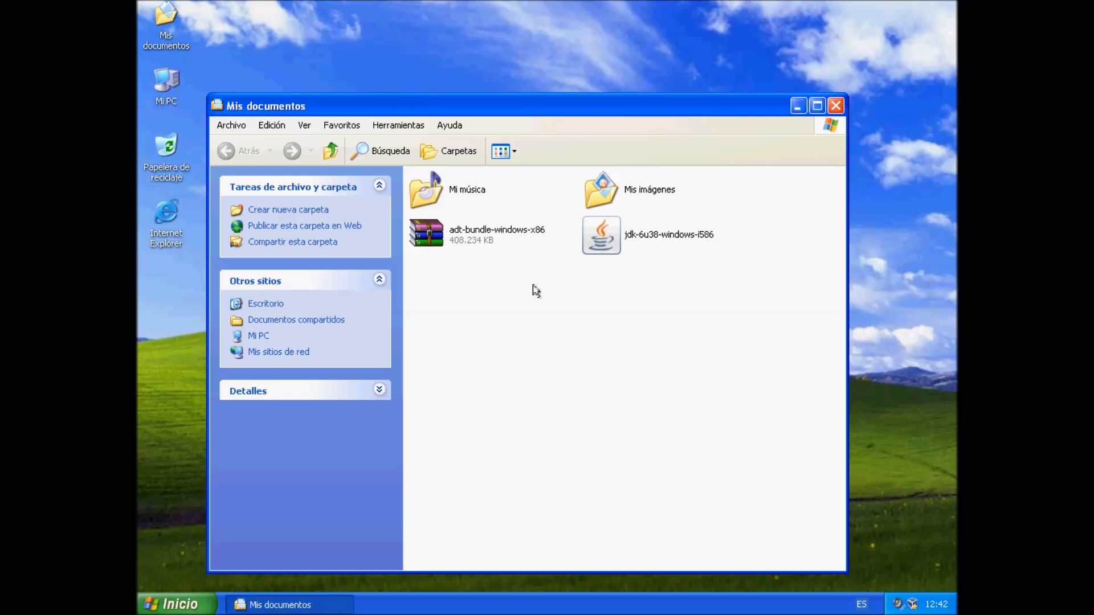
left_click(475, 234)
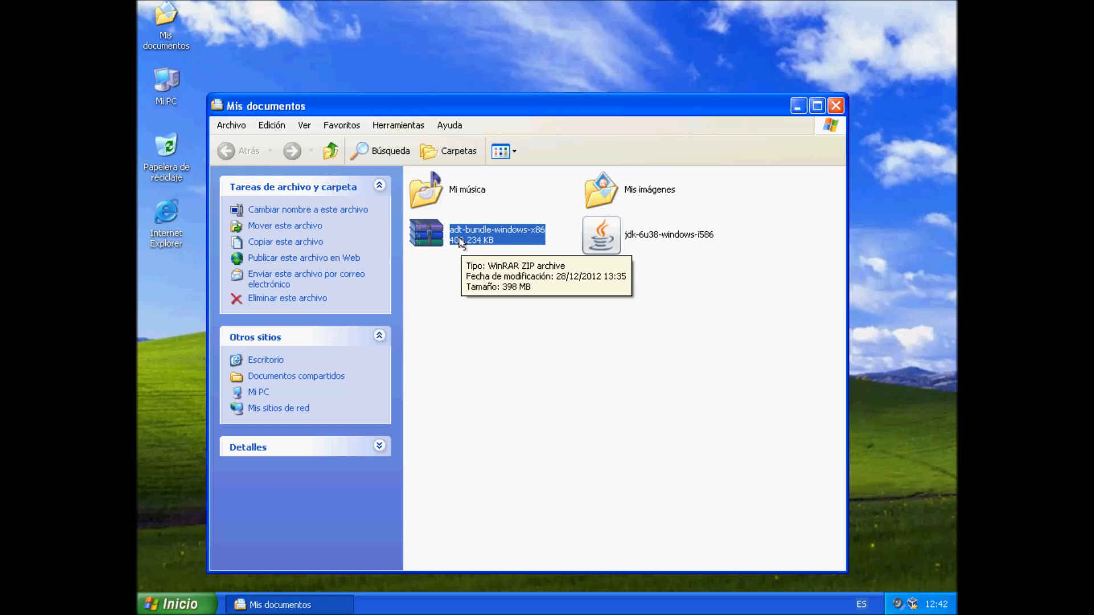
double_click(461, 242)
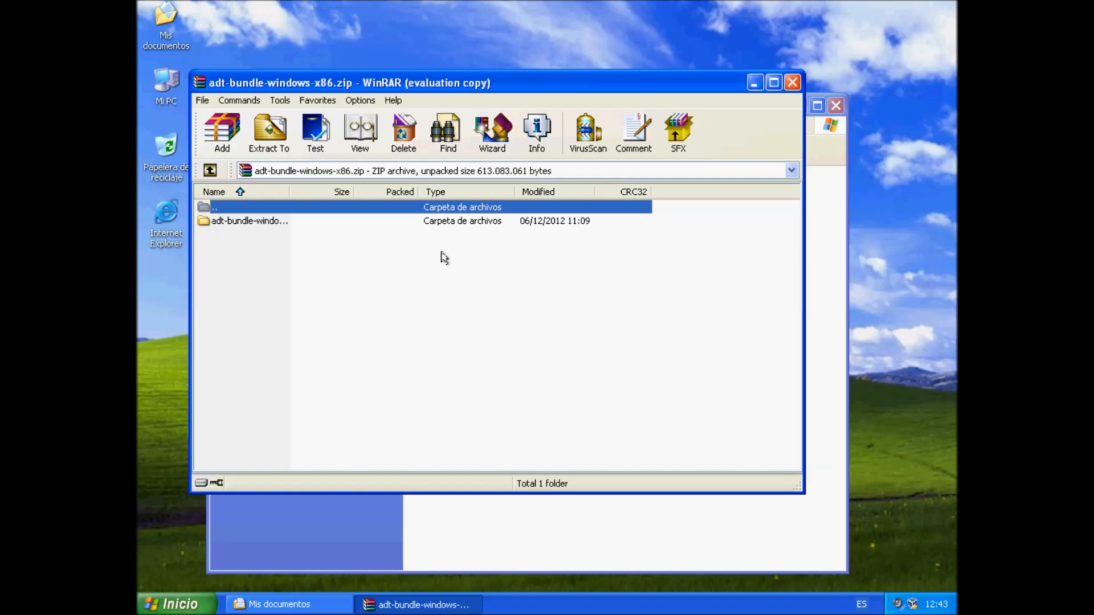
- Inspect the eclipse folder, sdk folder and SDK Manager.exe inside adt-bundle-windows-x86, and return to the archive's root
left_click(220, 226)
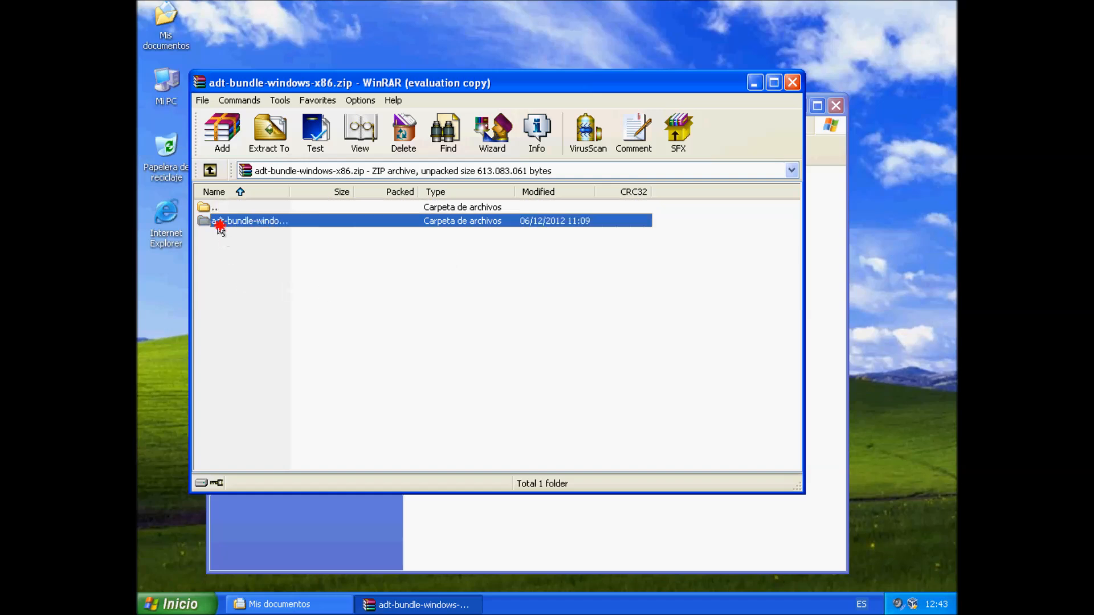
double_click(285, 225)
left_click(227, 222)
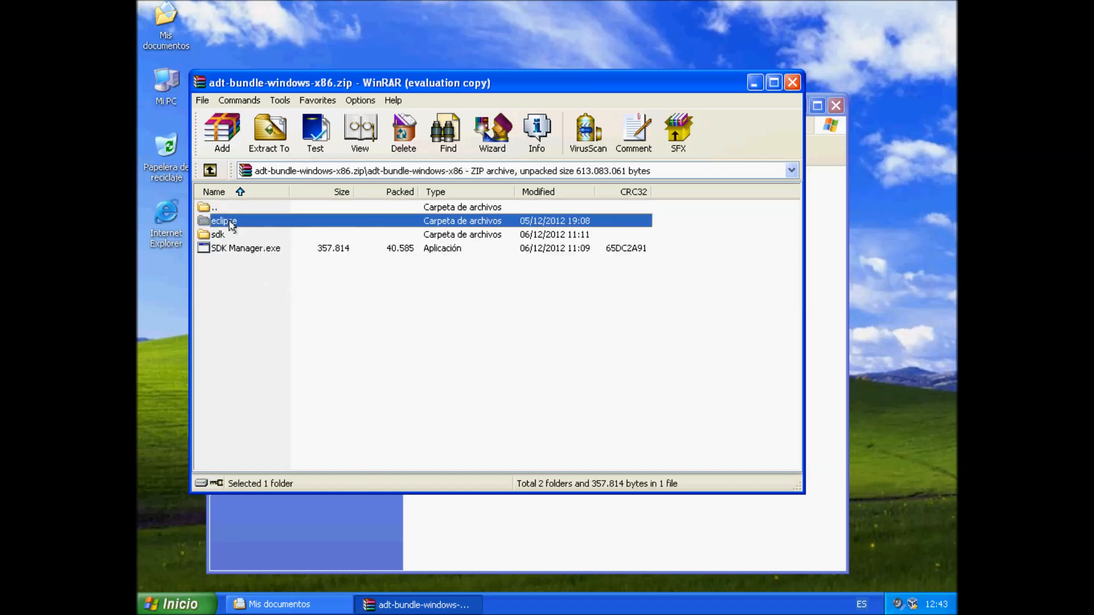
left_click(229, 235)
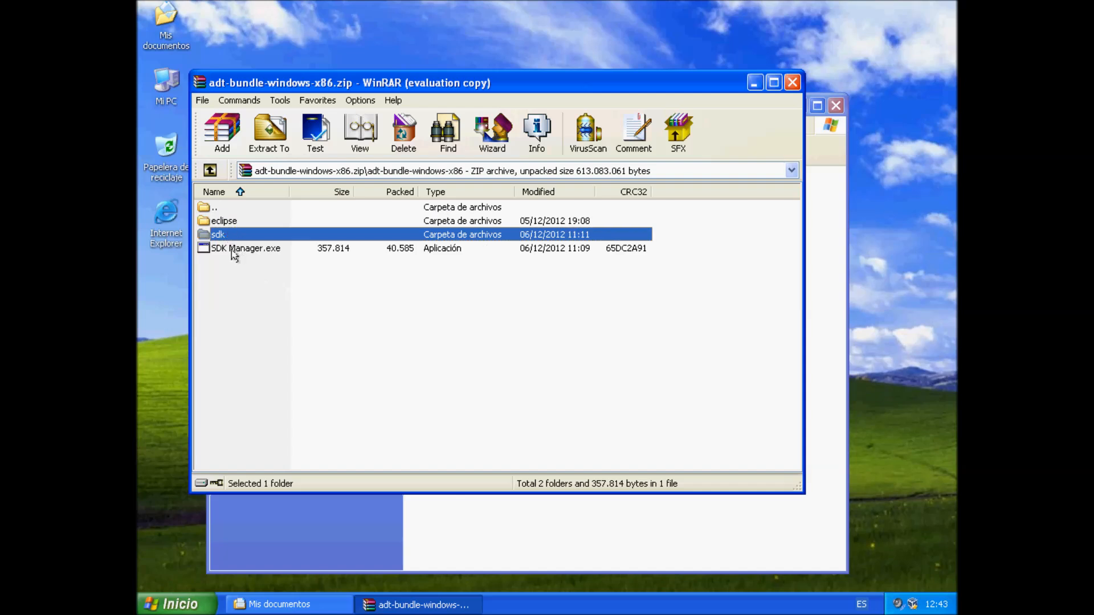
left_click(233, 252)
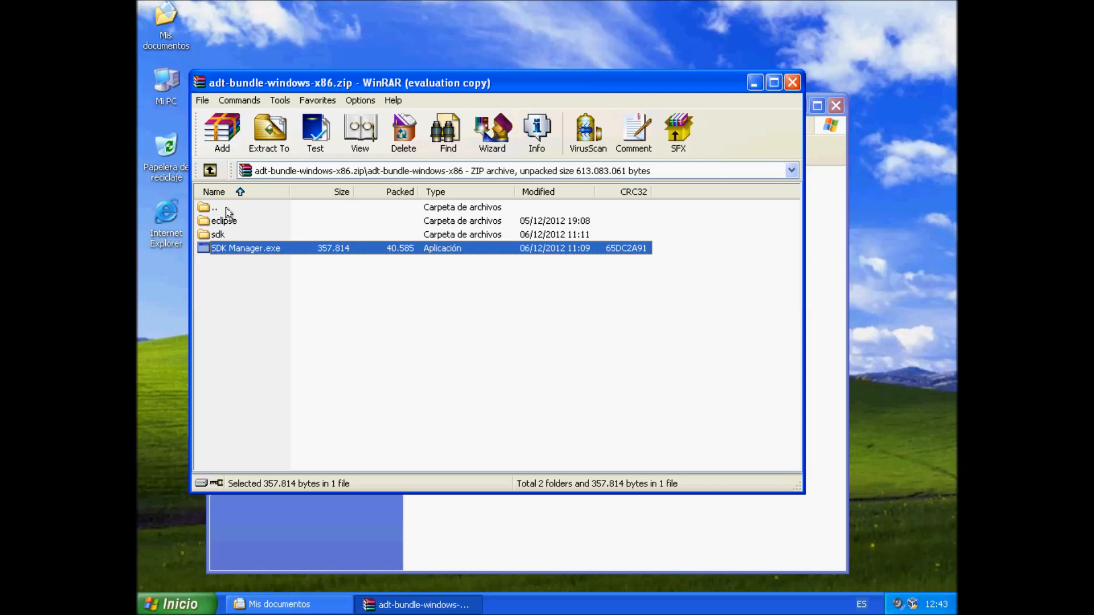
double_click(227, 209)
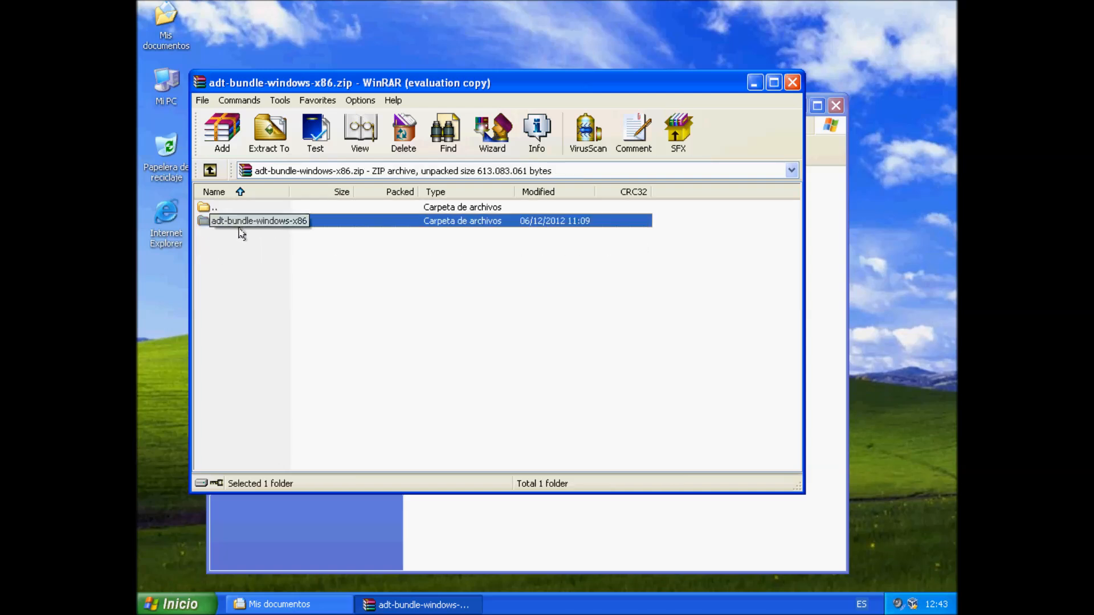
- Extract the adt-bundle-windows-x86 folder to C:\ and close the archive and the Mis documentos window
left_click(267, 151)
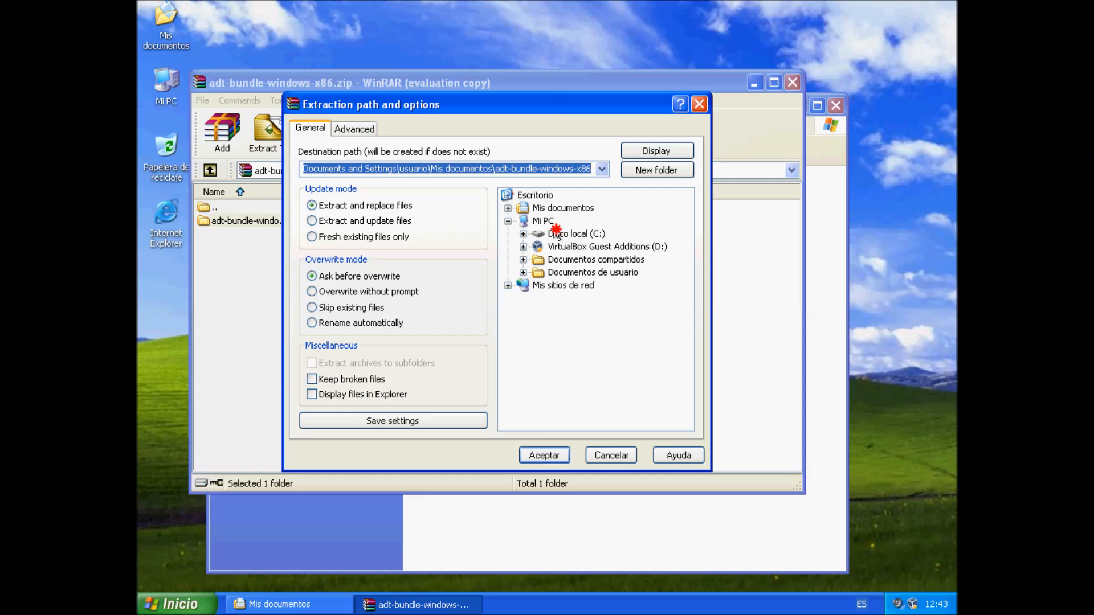
left_click(556, 233)
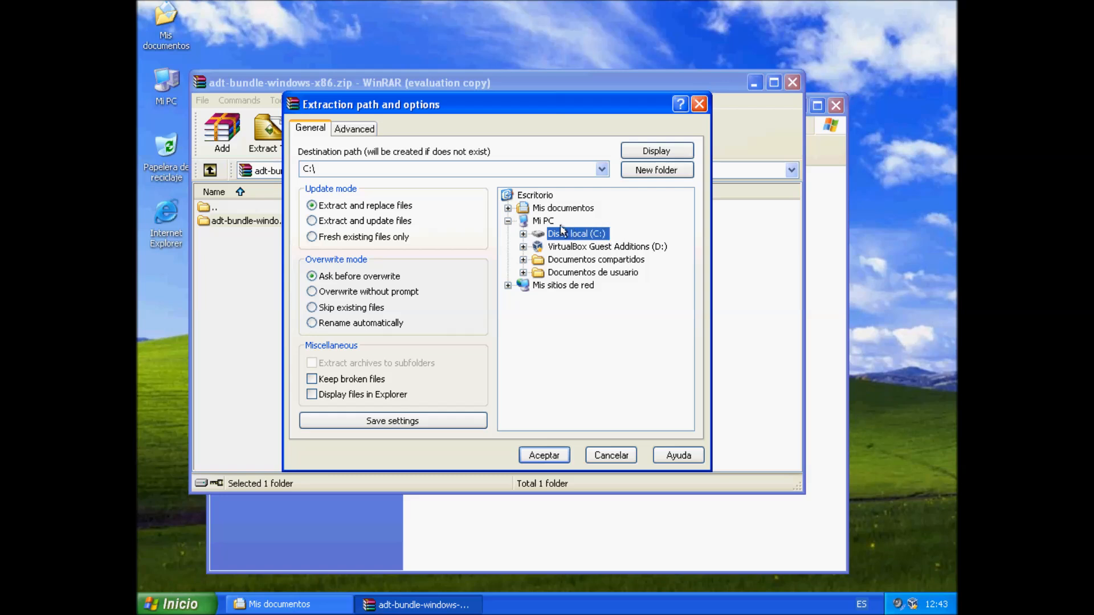
left_click(523, 234)
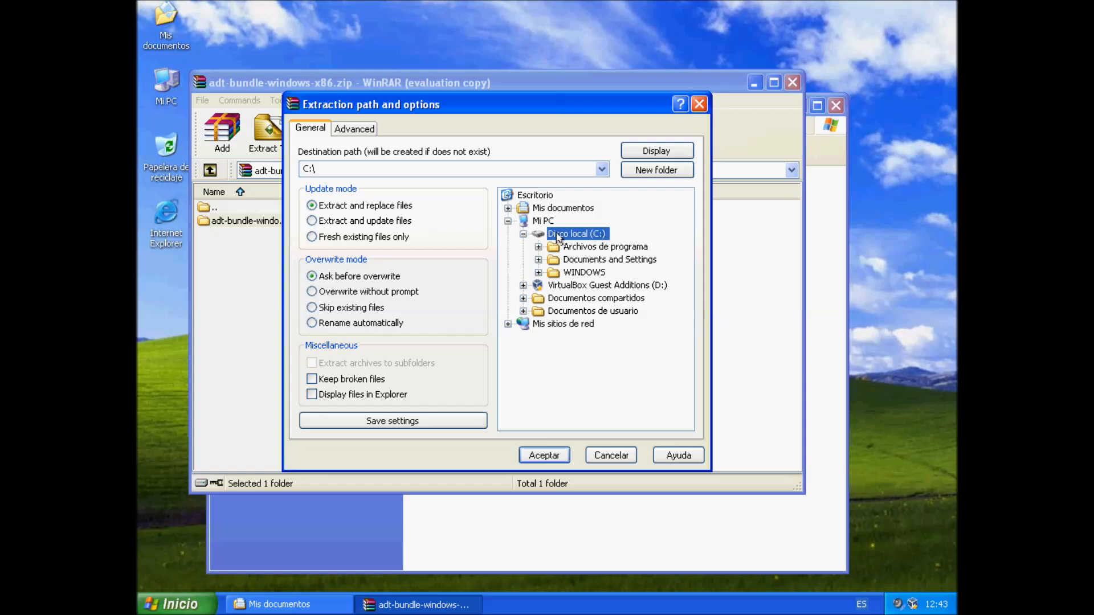
left_click(544, 455)
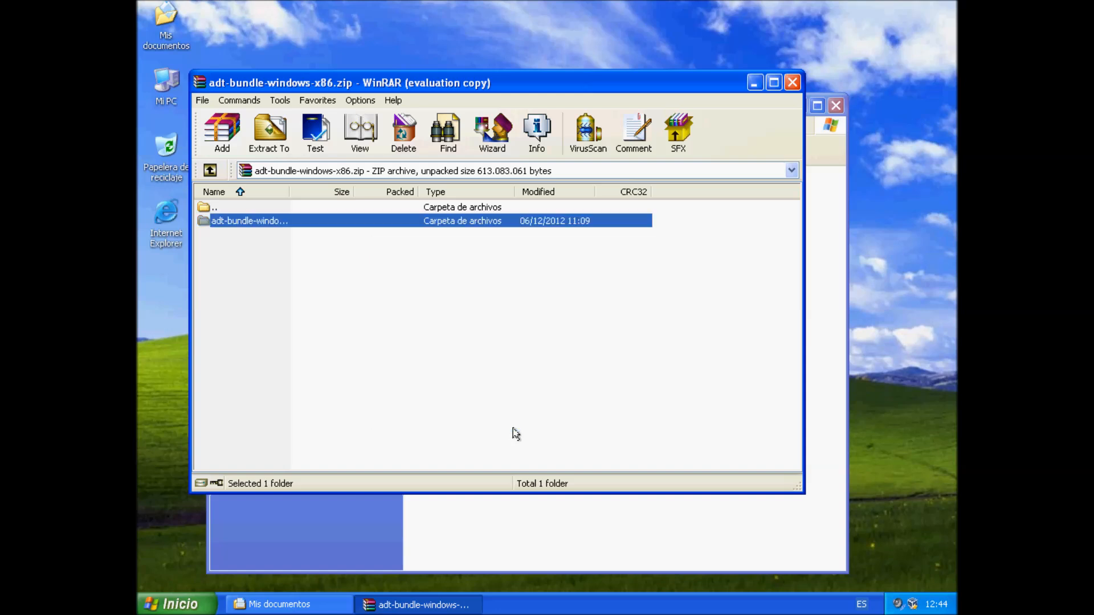
left_click(793, 82)
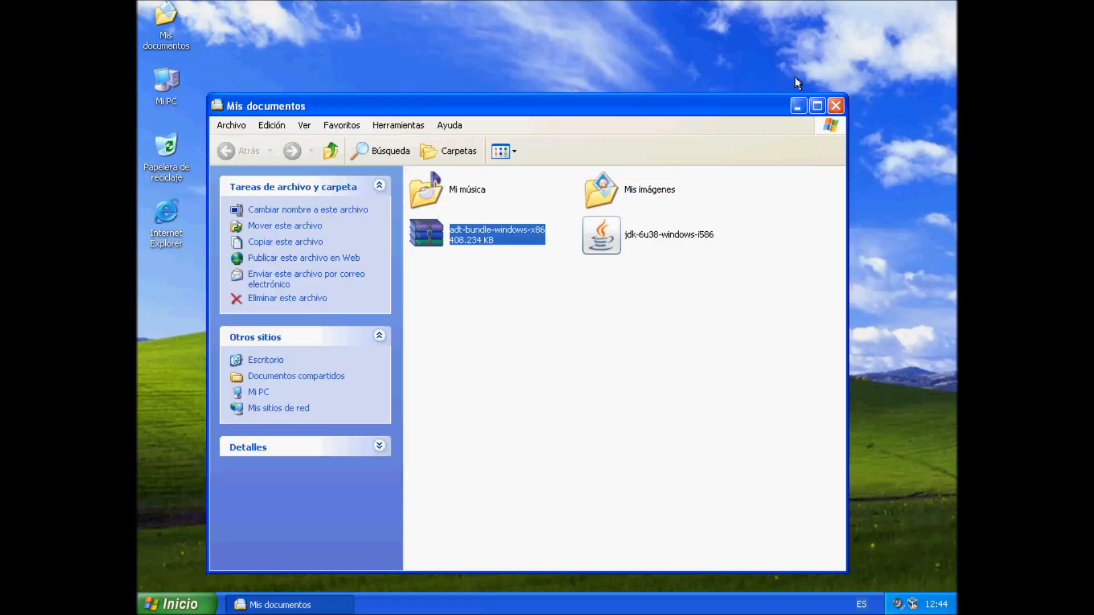
left_click(836, 105)
- Open the local disk C: from Mi PC to show the extracted bundle's location
double_click(169, 88)
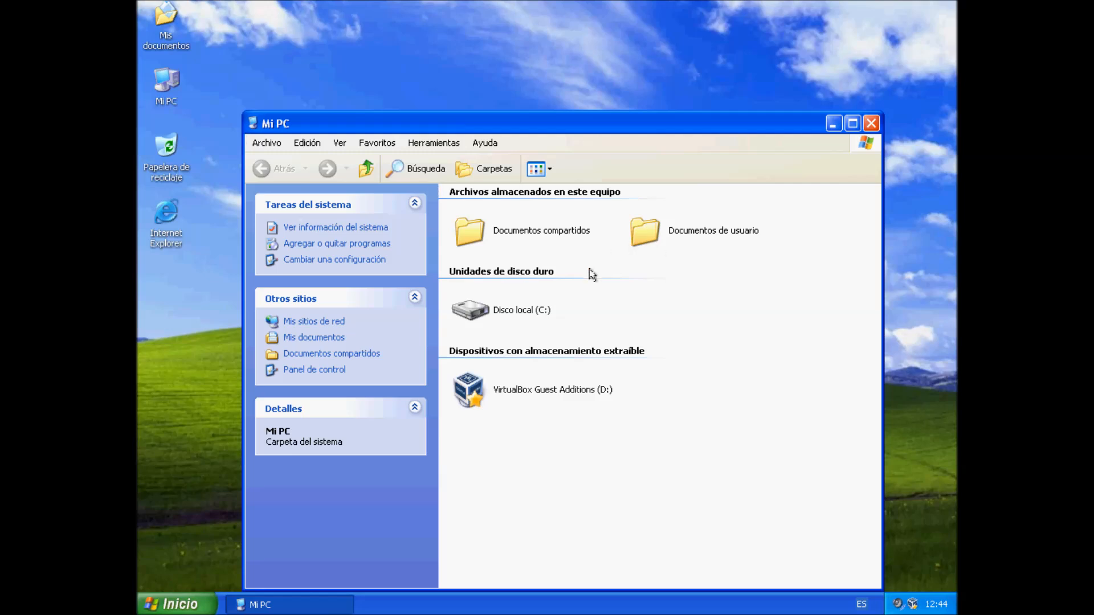
double_click(502, 311)
left_click(492, 301)
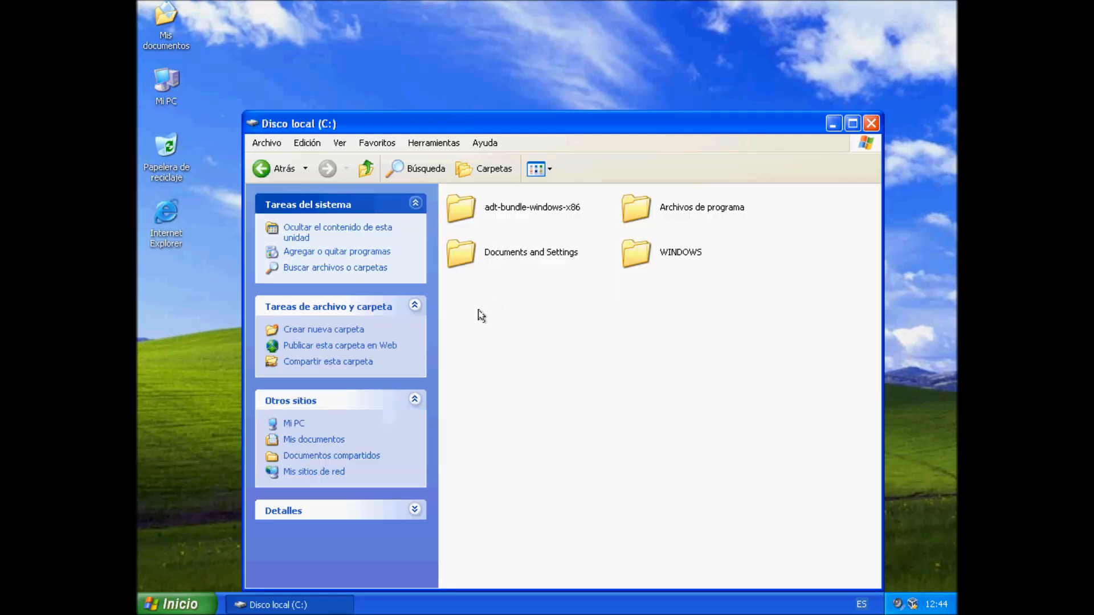
- Open the adt-bundle-windows-x86 folder on C: and examine its SDK Manager file, sdk folder and eclipse folder
left_click(463, 208)
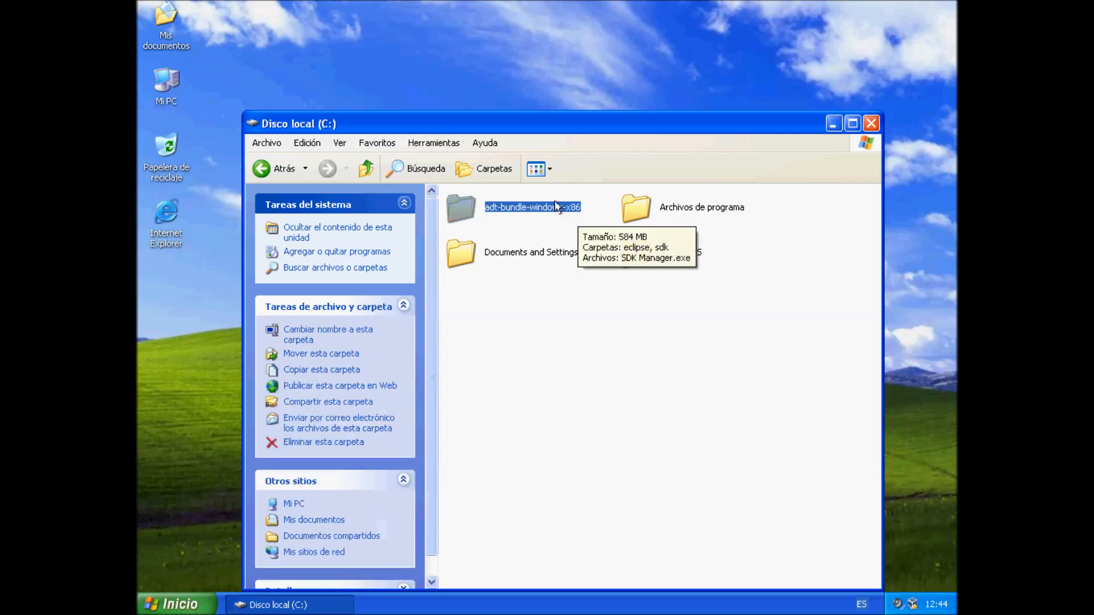
double_click(461, 209)
left_click(493, 210)
left_click(468, 250)
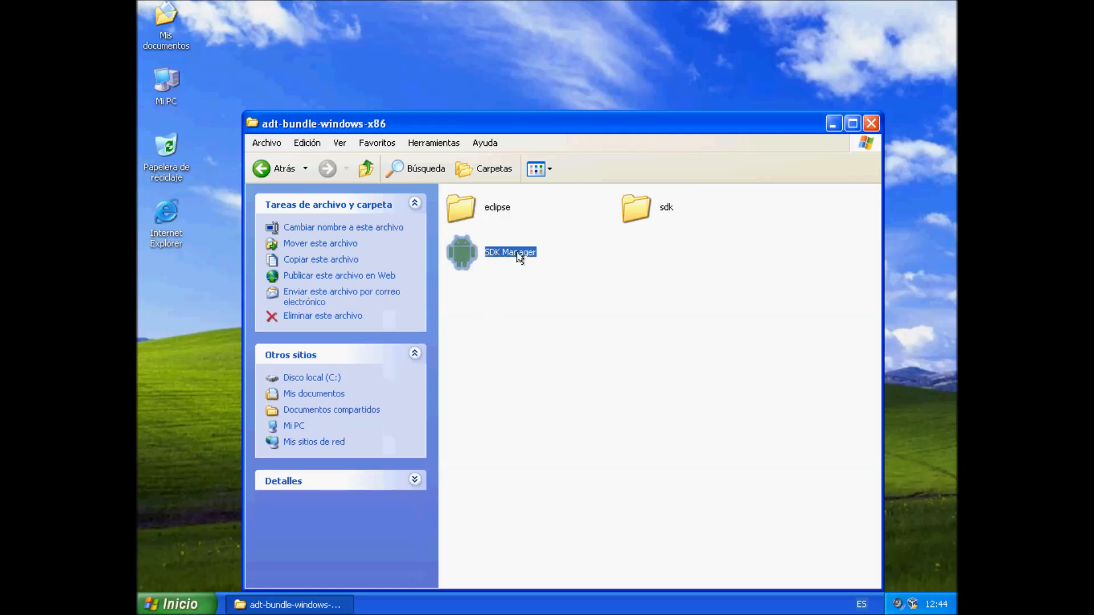
left_click(630, 216)
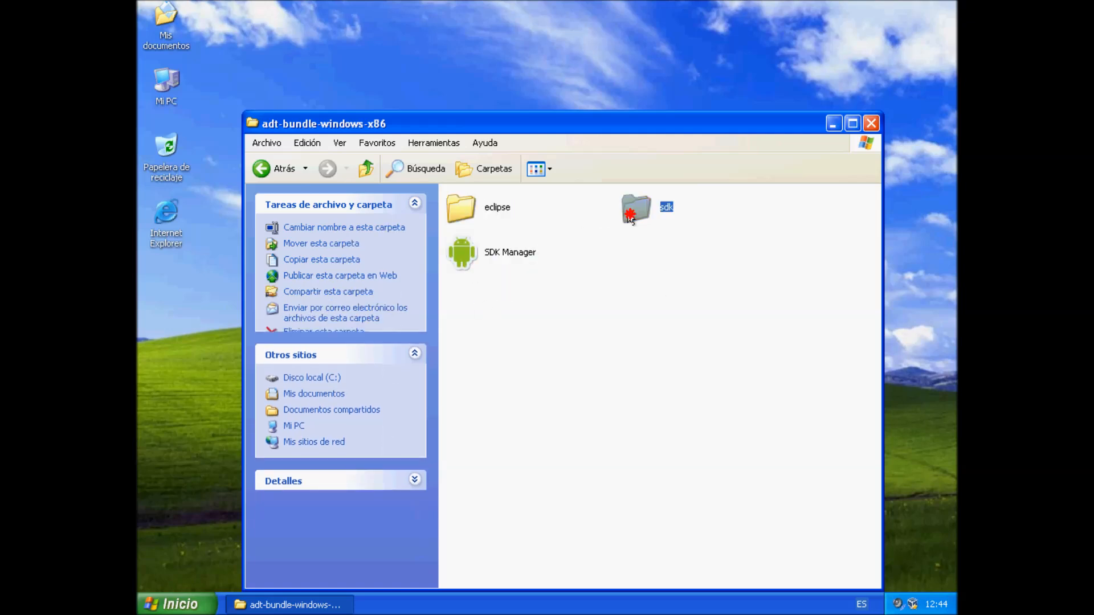
left_click(496, 208)
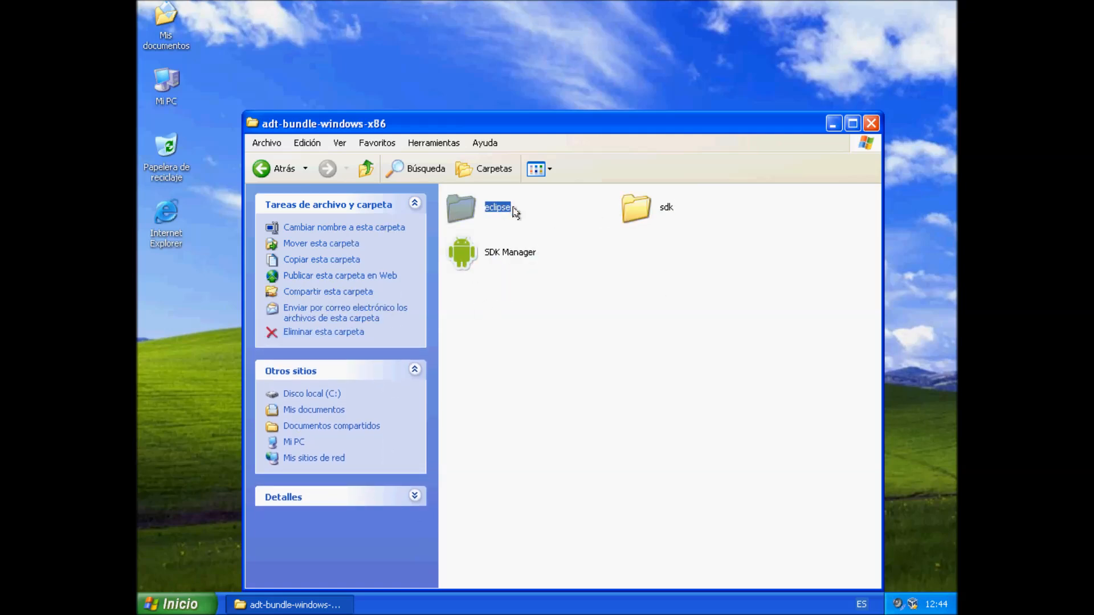
- Open the eclipse folder, locate the eclipse executable inside it, and close the window
double_click(457, 218)
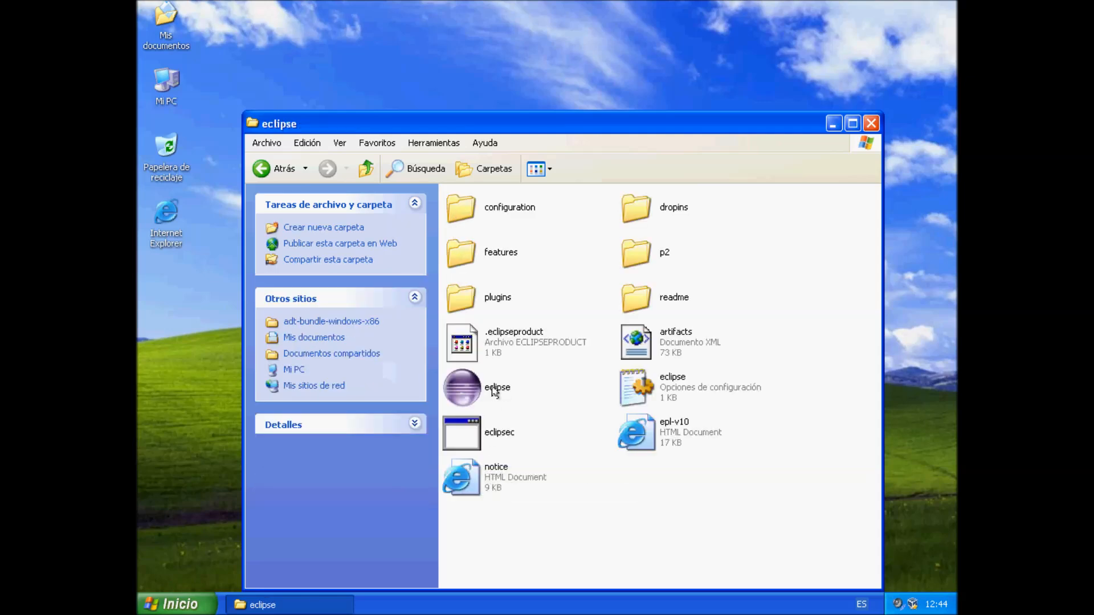
left_click(460, 383)
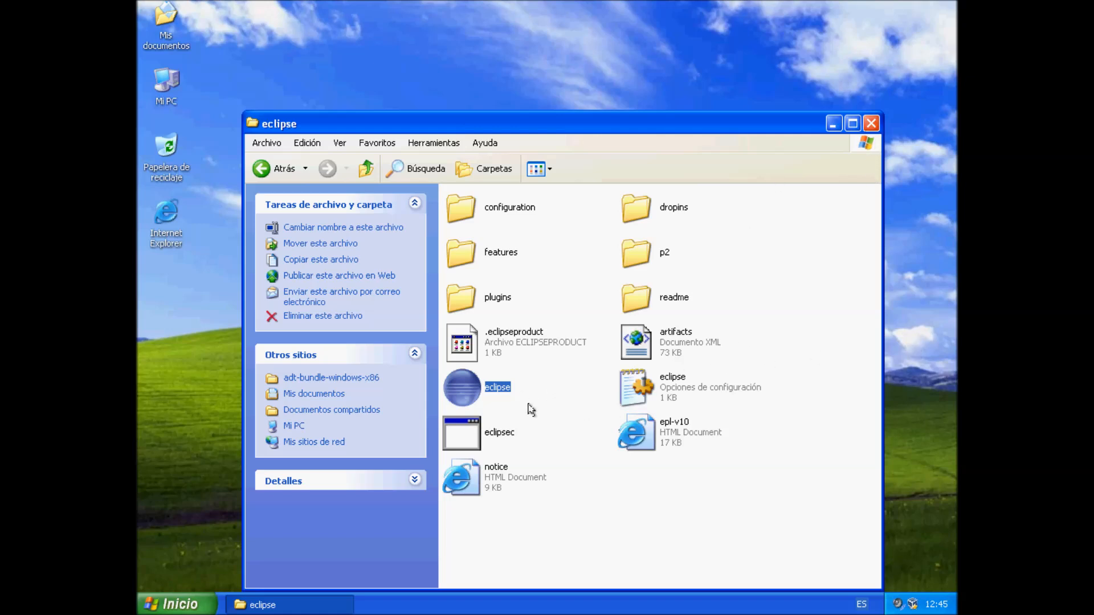
left_click(871, 124)
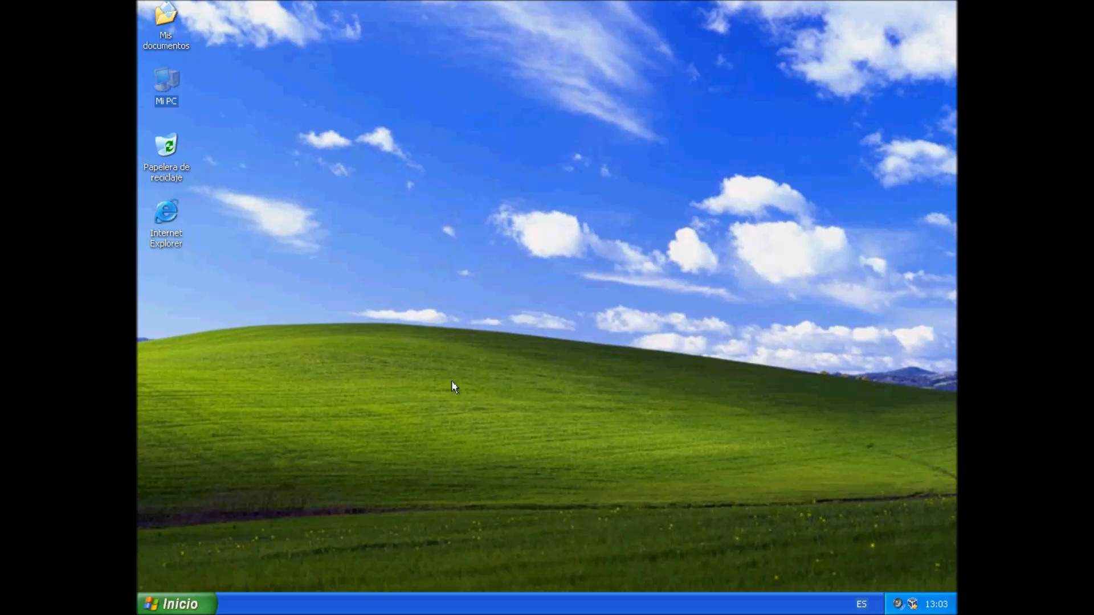
- Open Internet Explorer, search Google for "jdk 6" and open Oracle's Java SE Downloads result
double_click(177, 224)
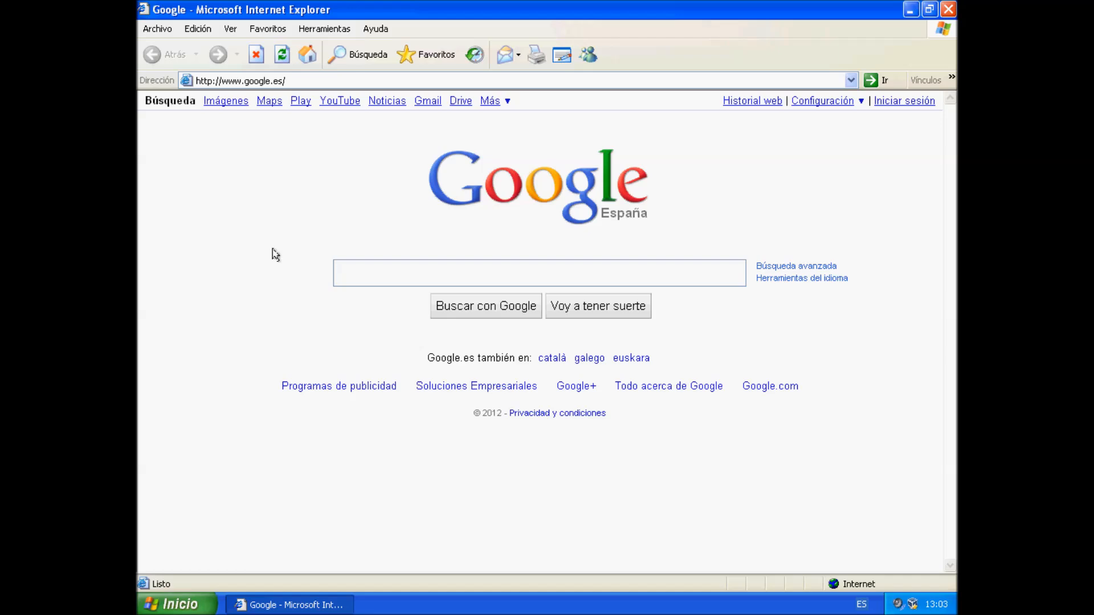
type("dk 6")
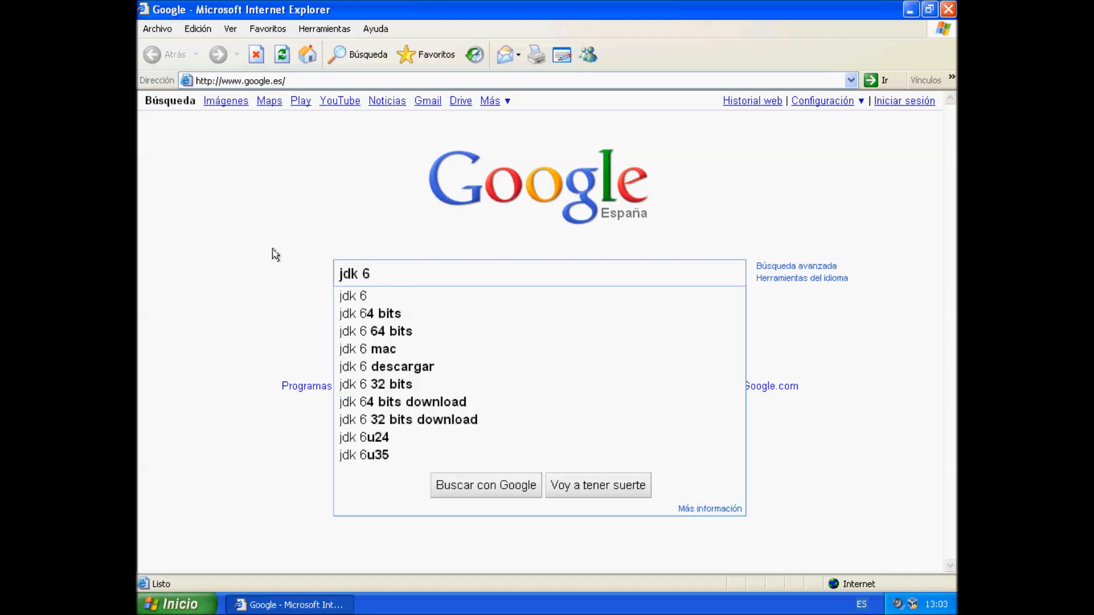
key("Return")
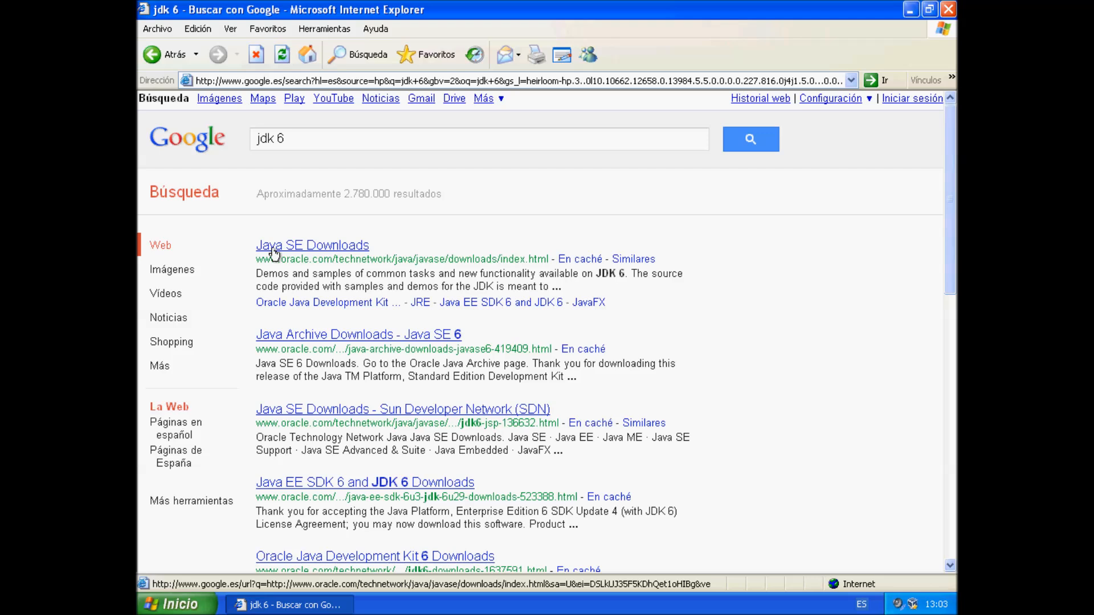
left_click(274, 254)
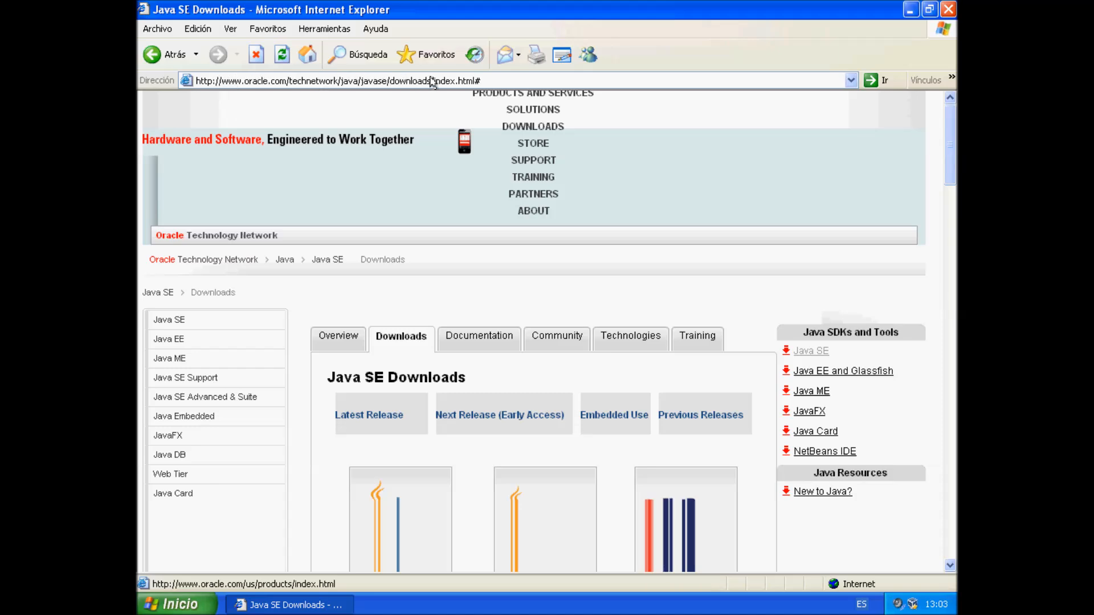
- Agree to the cookies notice on Oracle's Java SE Downloads page
scroll(405, 352, "down", 5)
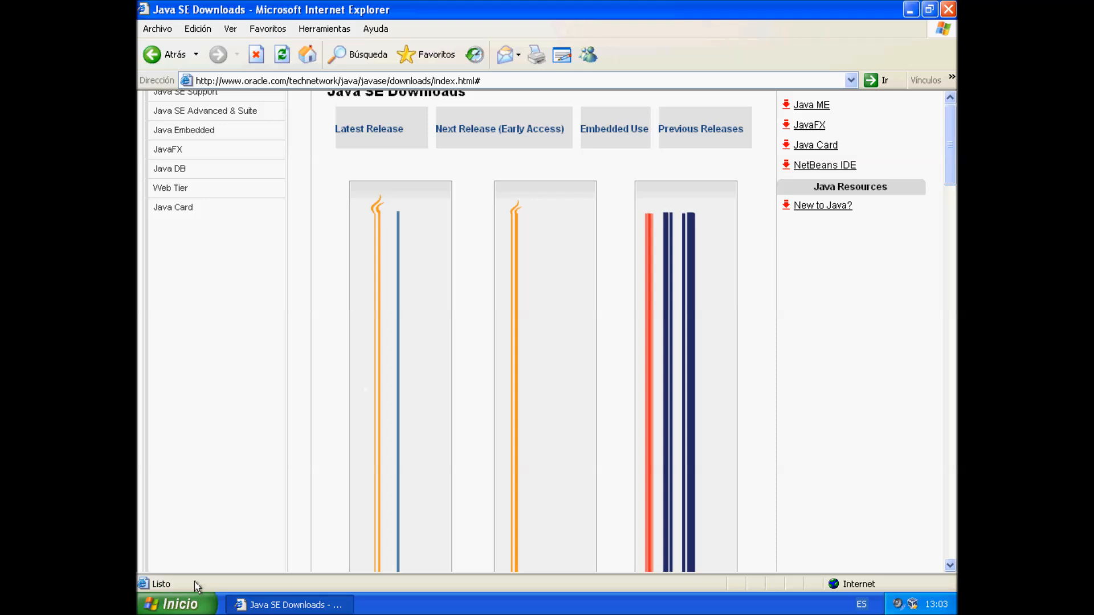
scroll(199, 520, "up", 5)
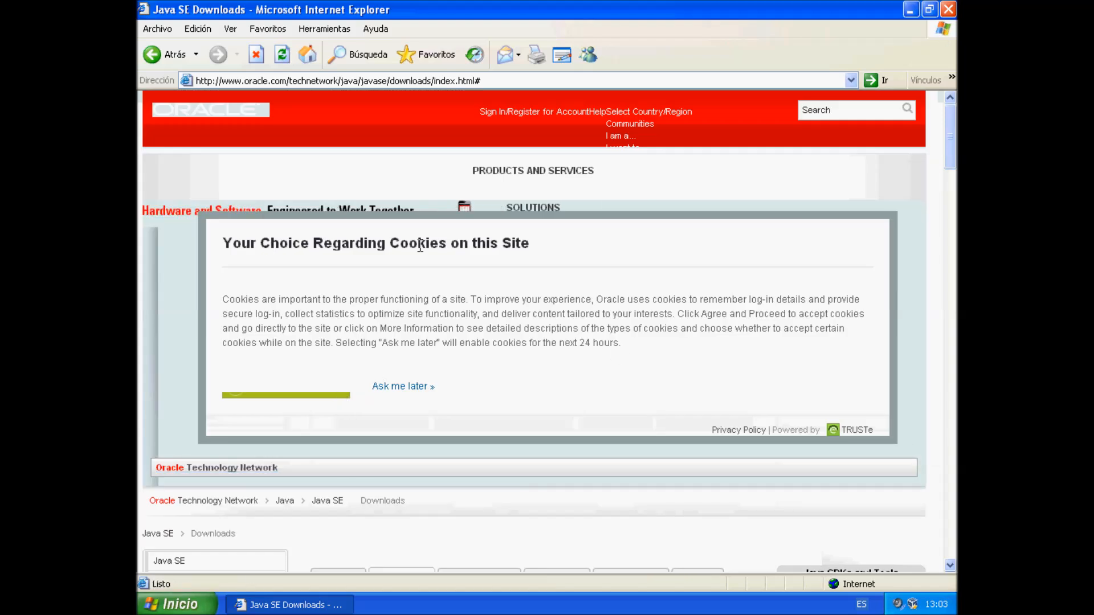
left_click(282, 393)
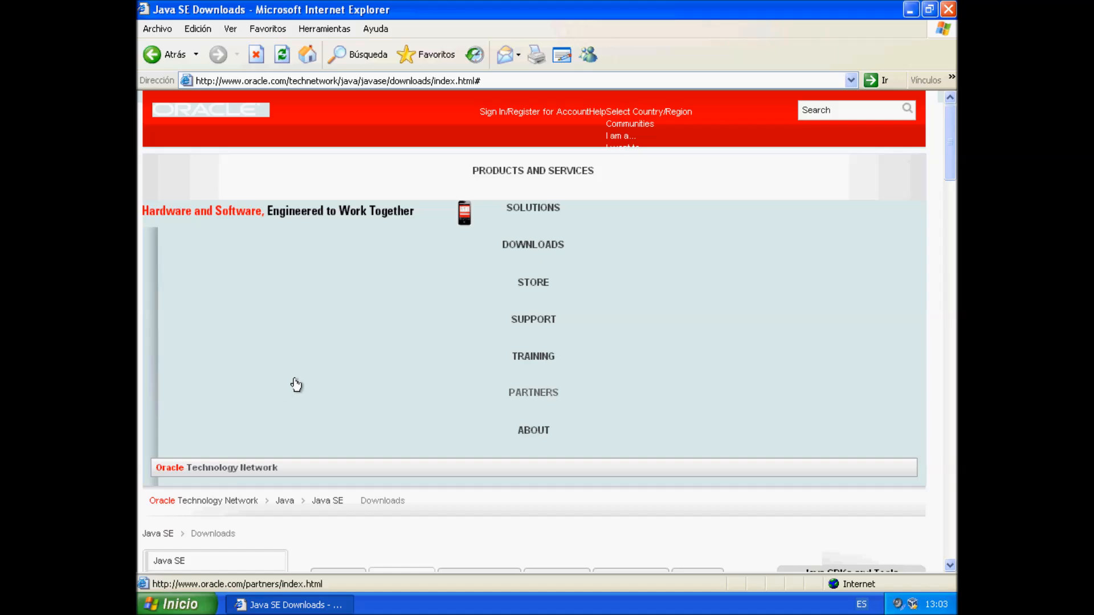
- Examine the releases offered on the Java SE Downloads page, including the version of the Java Platform (JDK) download
scroll(294, 387, "down", 10)
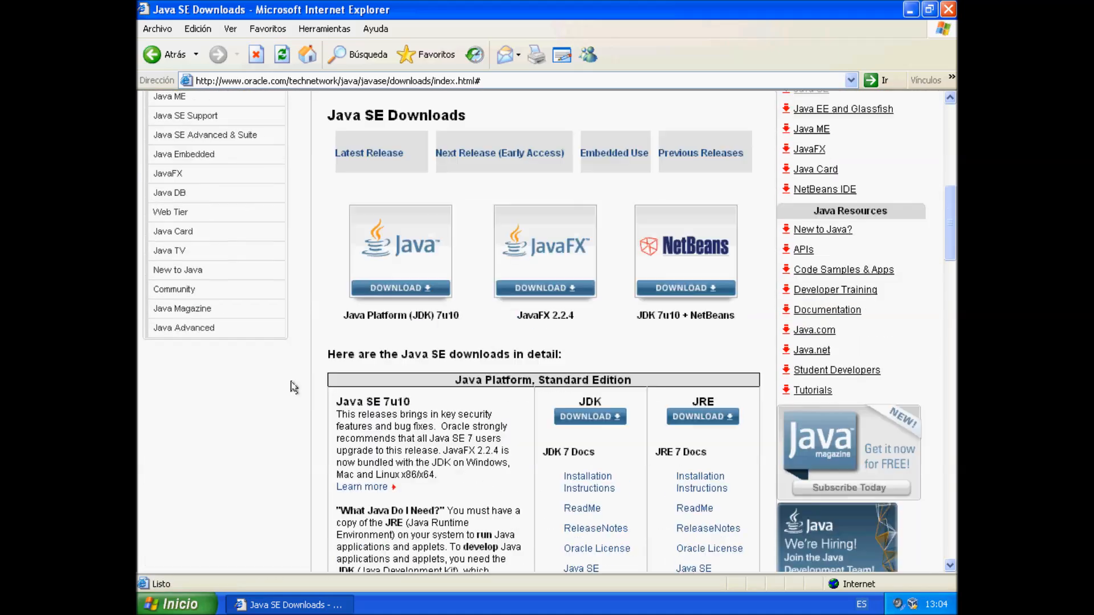
scroll(294, 387, "down", 5)
scroll(308, 365, "up", 10)
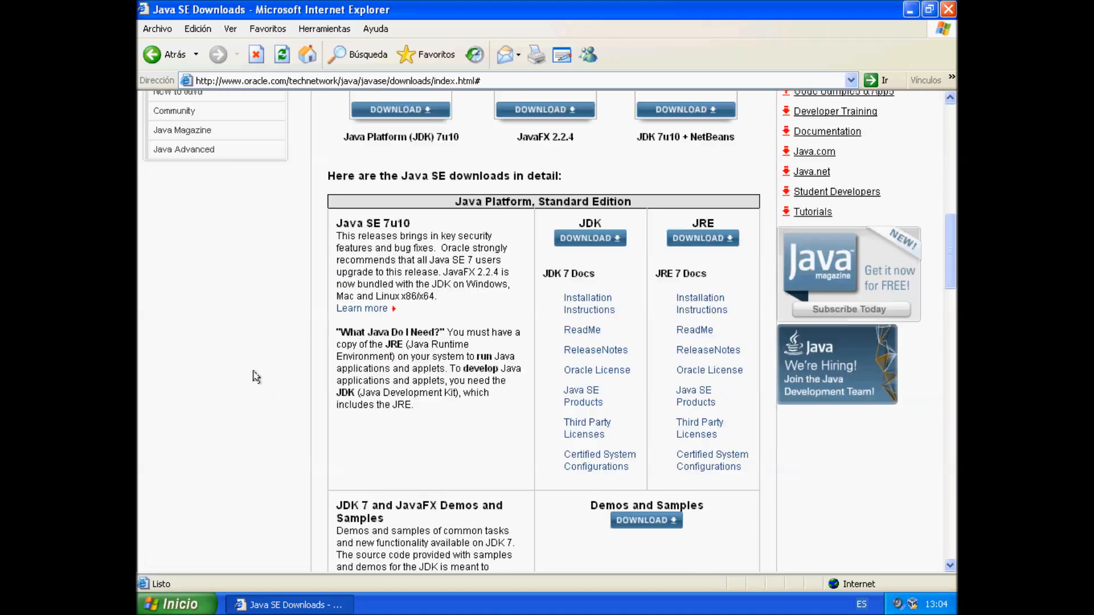
scroll(509, 340, "down", 3)
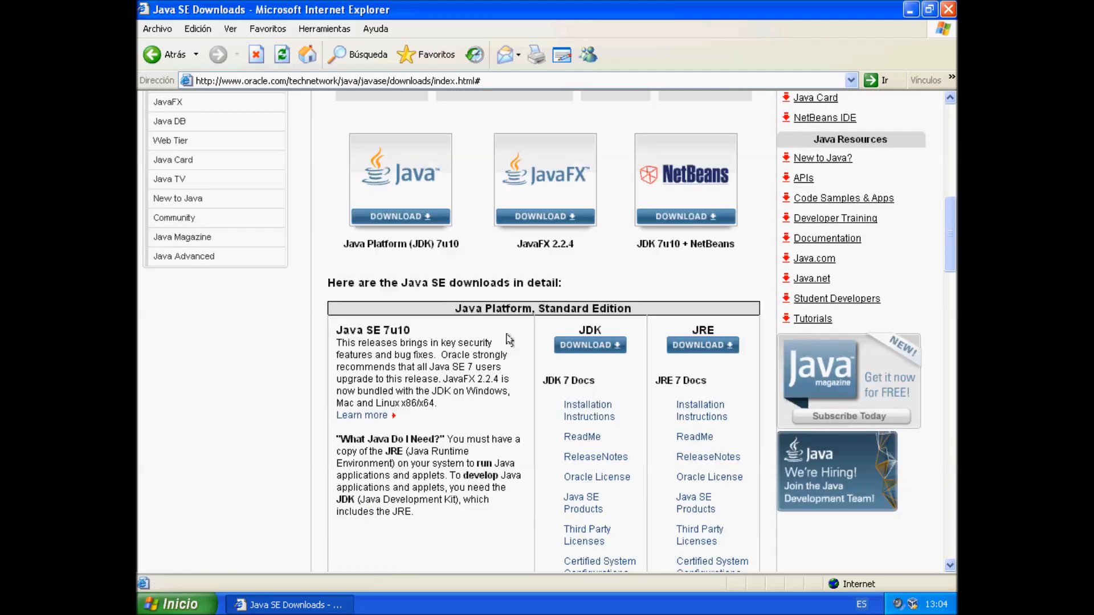
scroll(405, 257, "up", 1)
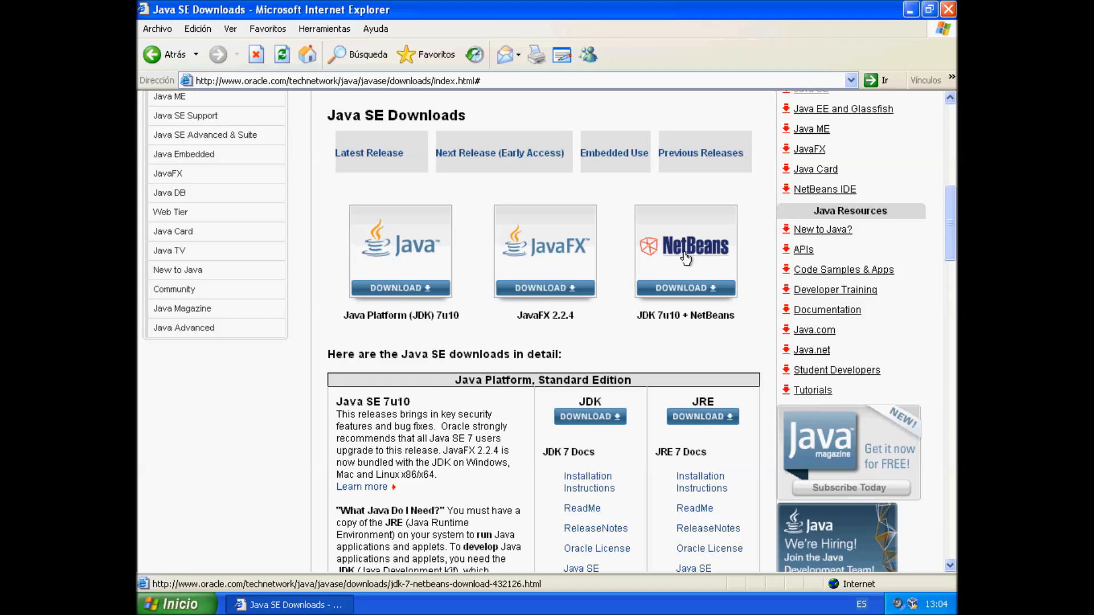
scroll(686, 262, "down", 2)
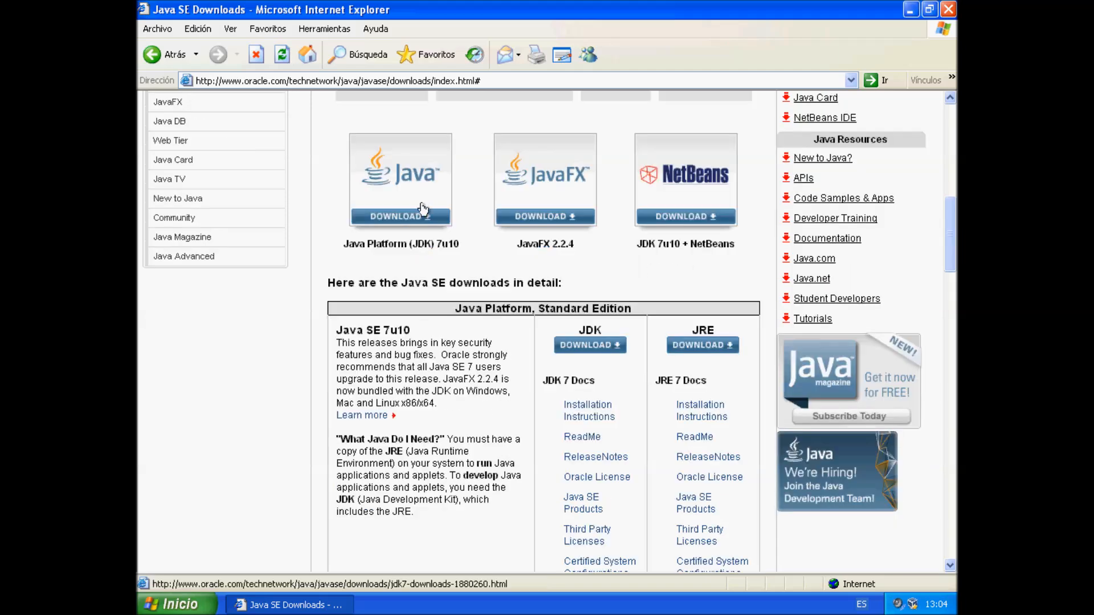
double_click(442, 243)
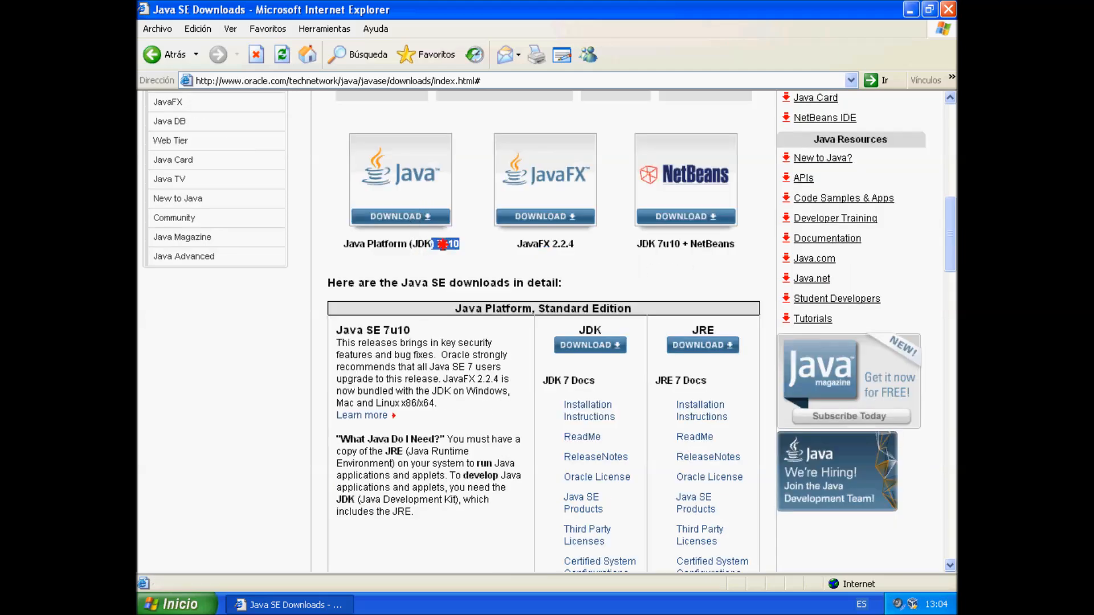
left_click(453, 290)
scroll(453, 291, "down", 2)
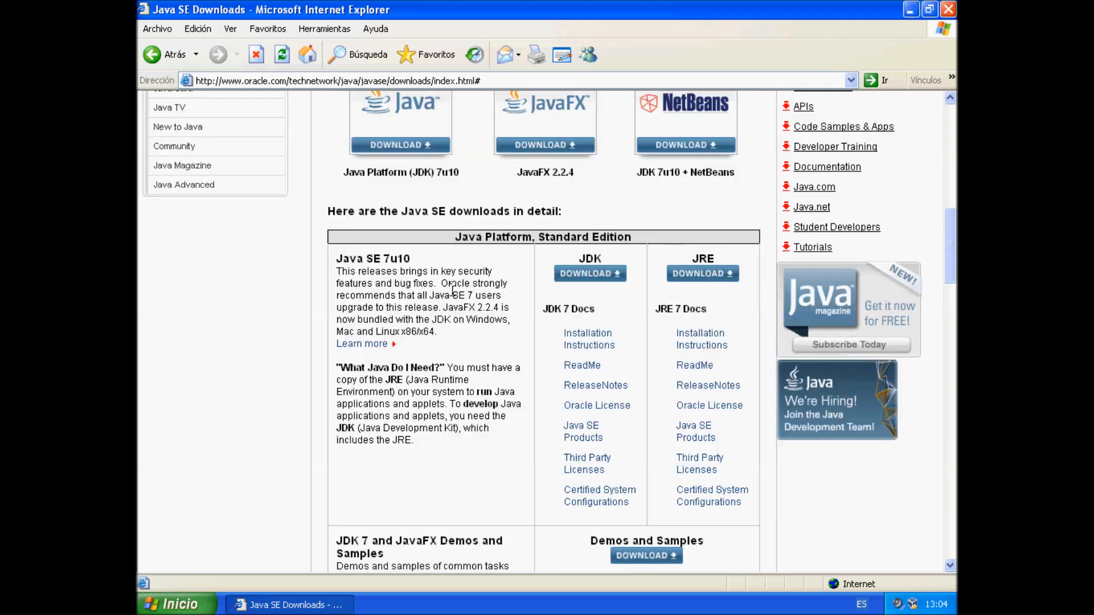
- Find the Java SE 6 Update 38 section and open its JDK download page
scroll(453, 289, "down", 10)
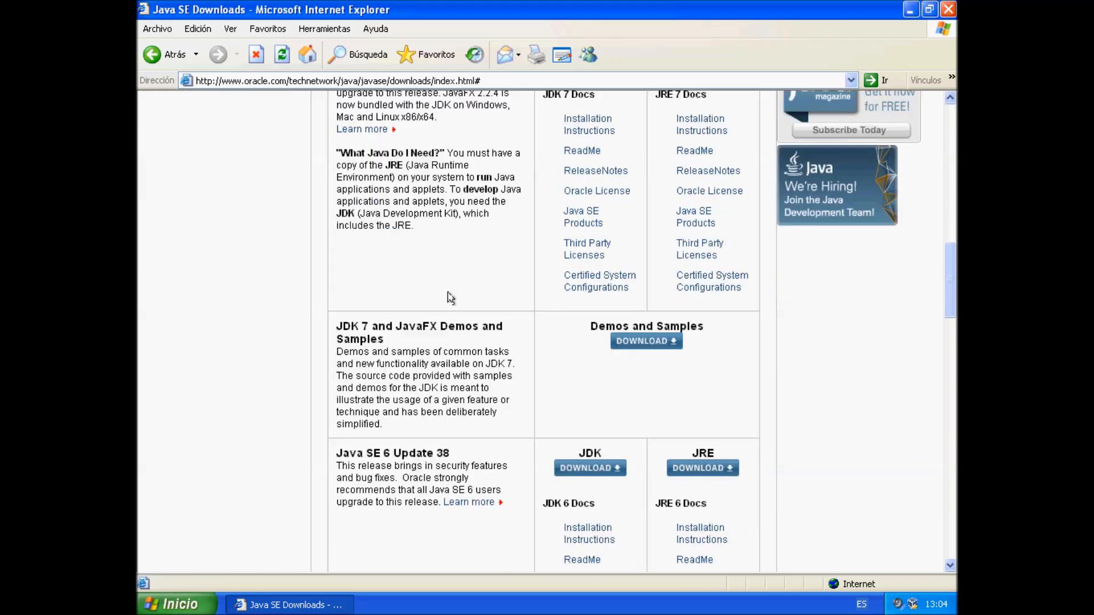
left_click_drag(338, 311, 457, 311)
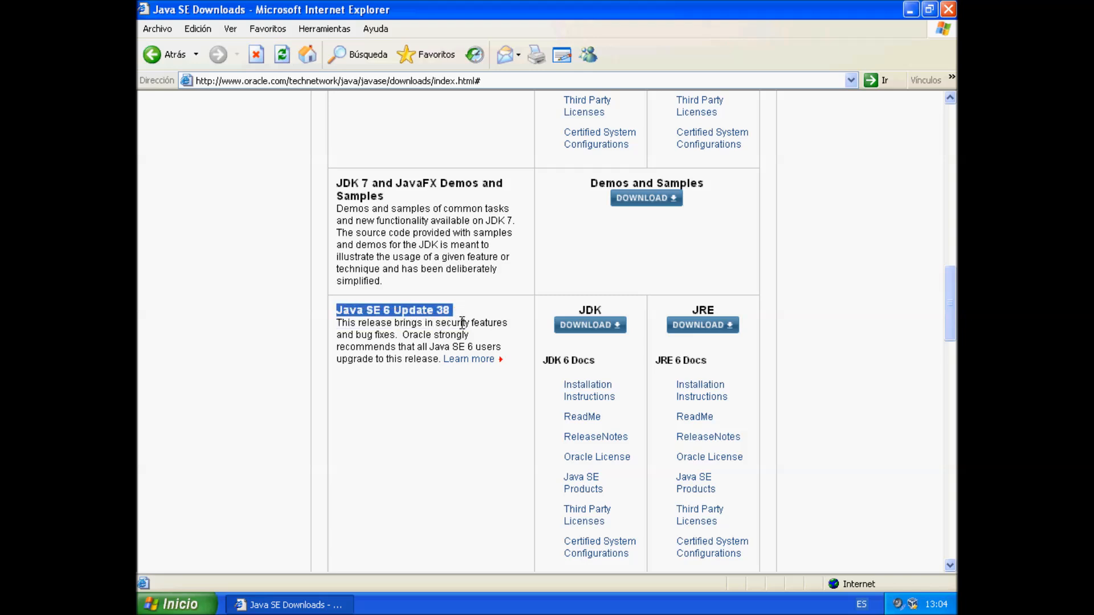
left_click_drag(449, 311, 337, 310)
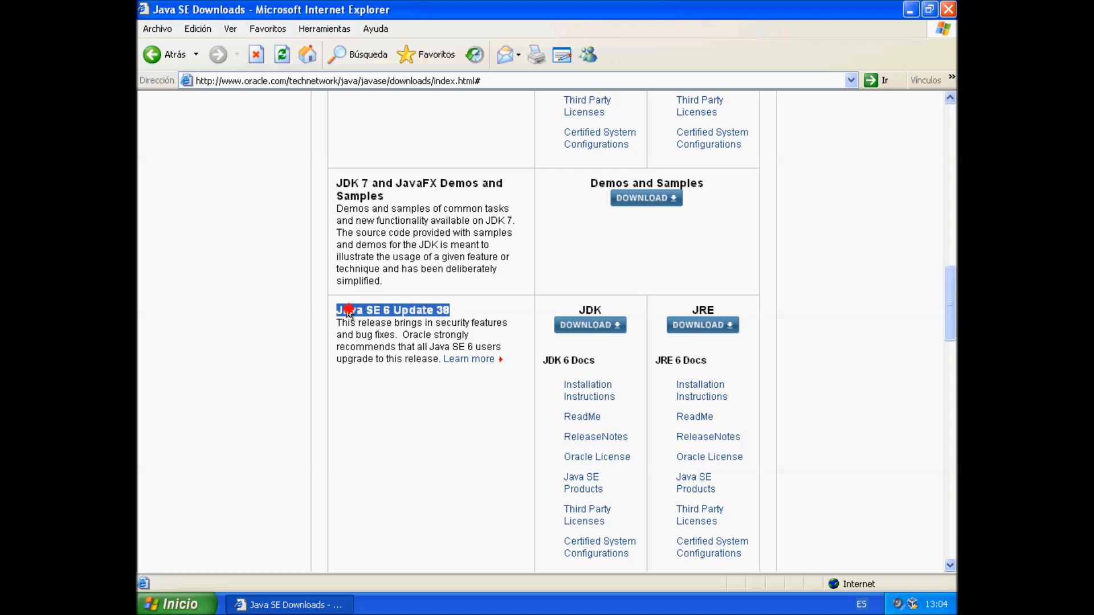
left_click(393, 320)
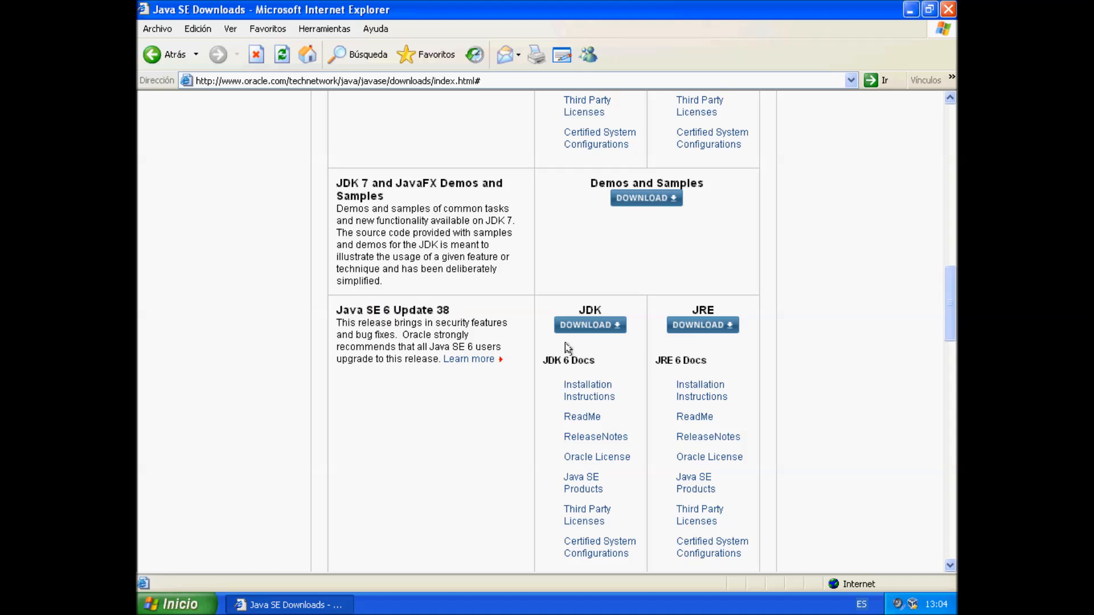
double_click(590, 311)
left_click(582, 311)
left_click(593, 326)
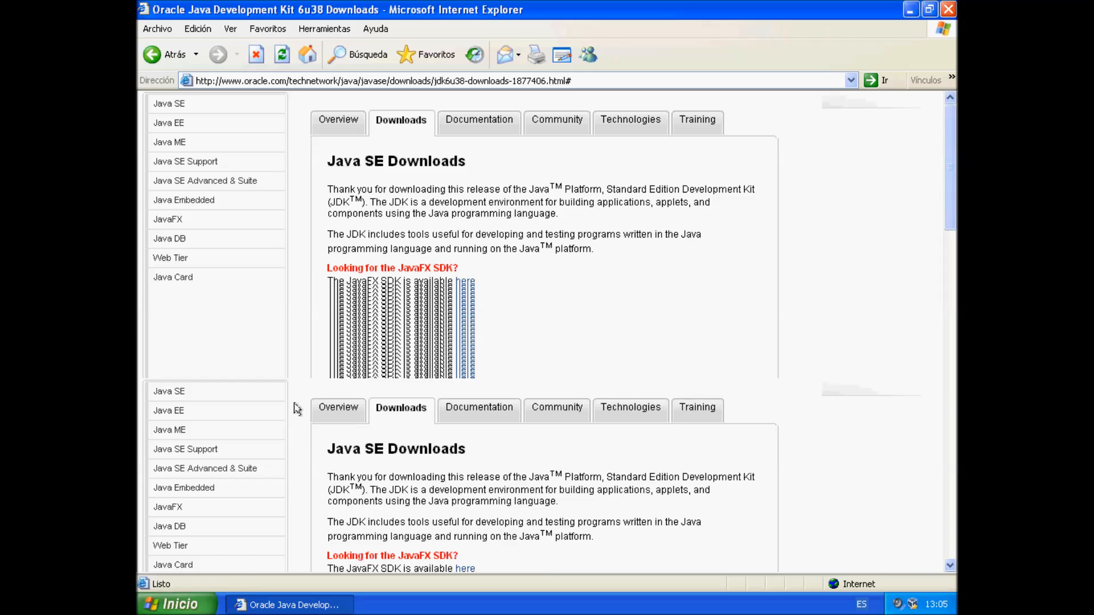
- Dismiss the cookies notice and accept the license agreement for Java SE Development Kit 6 Update 38
scroll(296, 409, "down", 2)
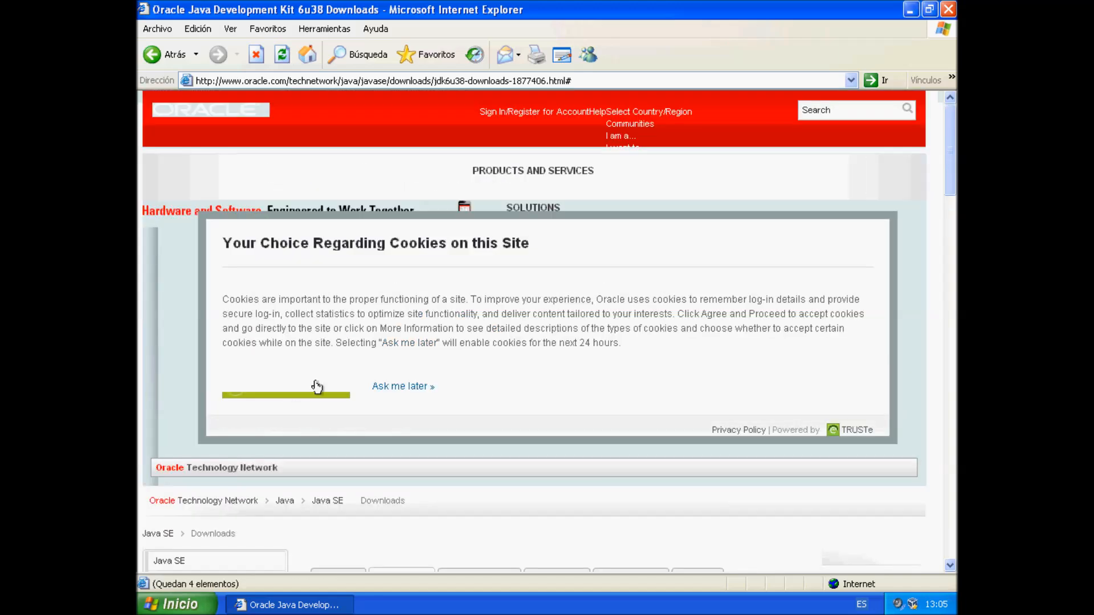
scroll(308, 399, "down", 15)
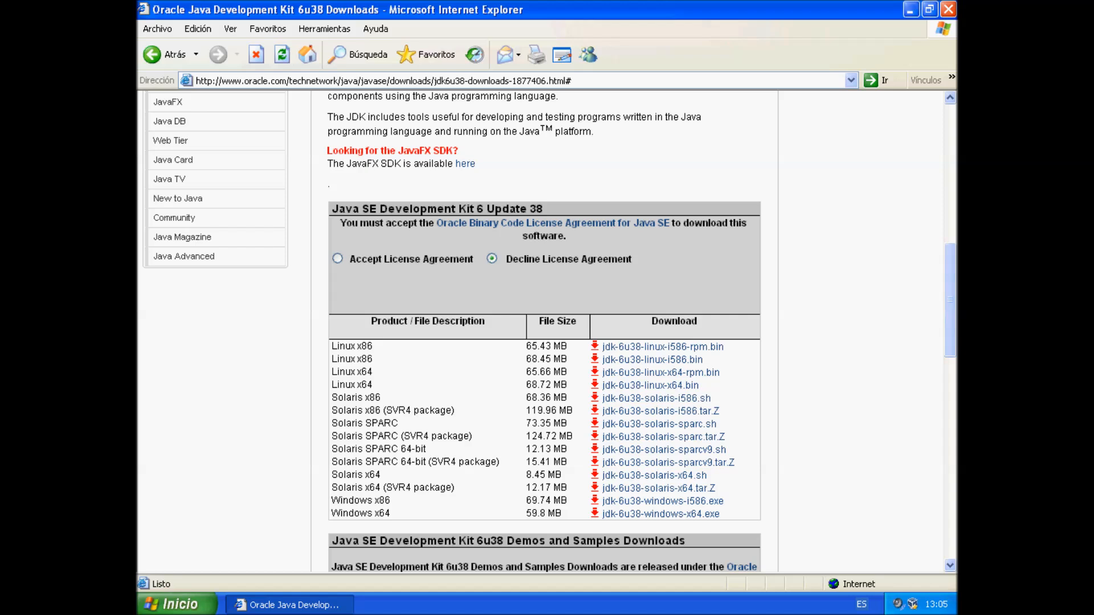
left_click(338, 260)
left_click_drag(340, 269, 571, 286)
left_click(587, 293)
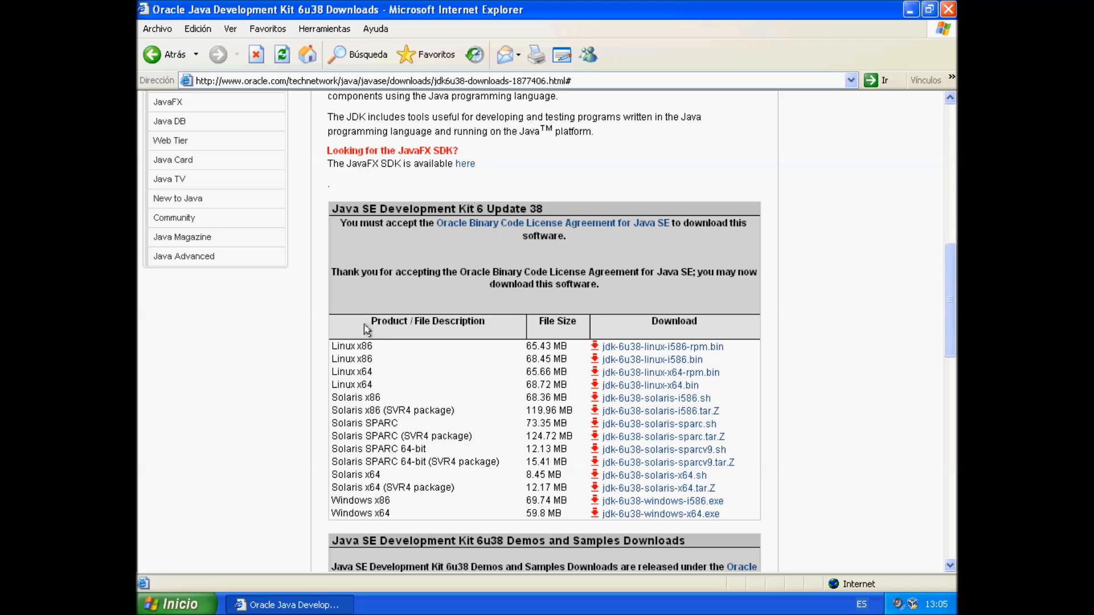
- Compare the x86 and x64 JDK 6u38 downloads listed for Windows, Linux and Solaris
scroll(357, 472, "down", 3)
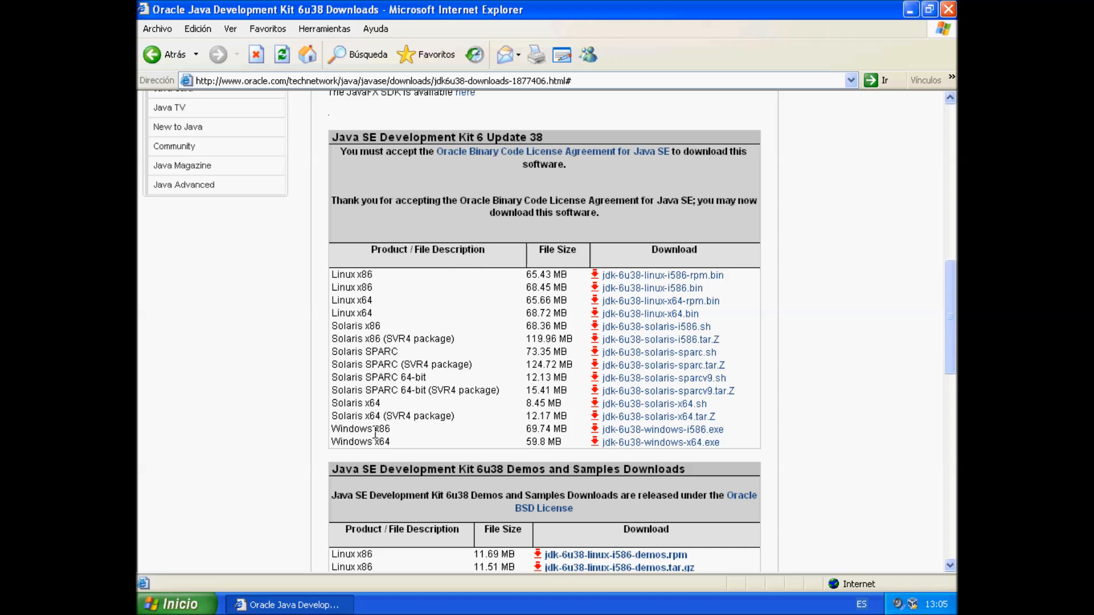
left_click_drag(375, 430, 388, 429)
left_click_drag(375, 442, 390, 440)
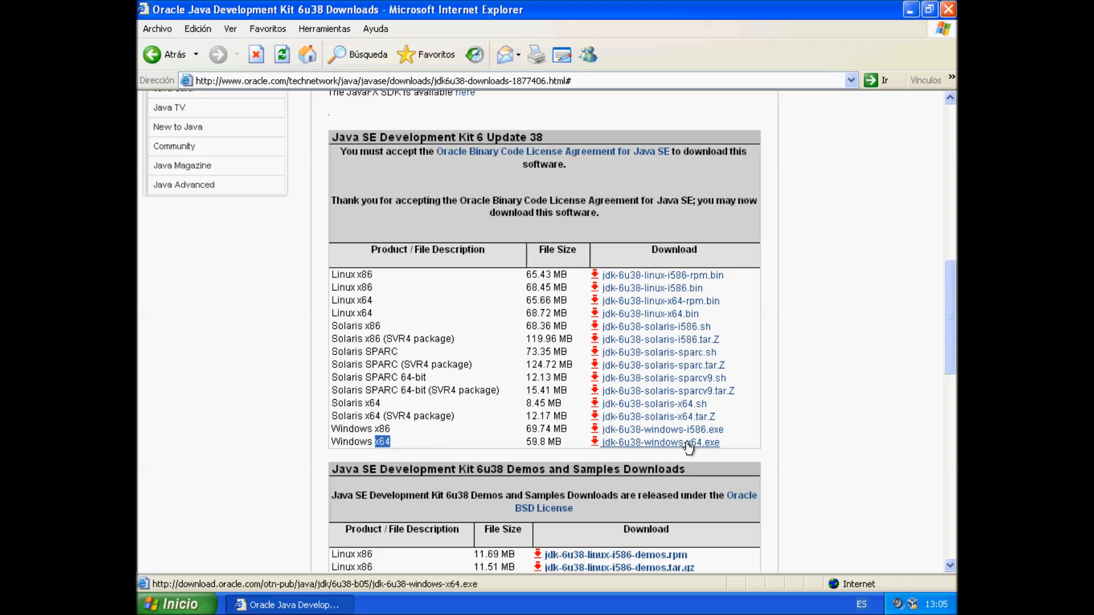
left_click(457, 444)
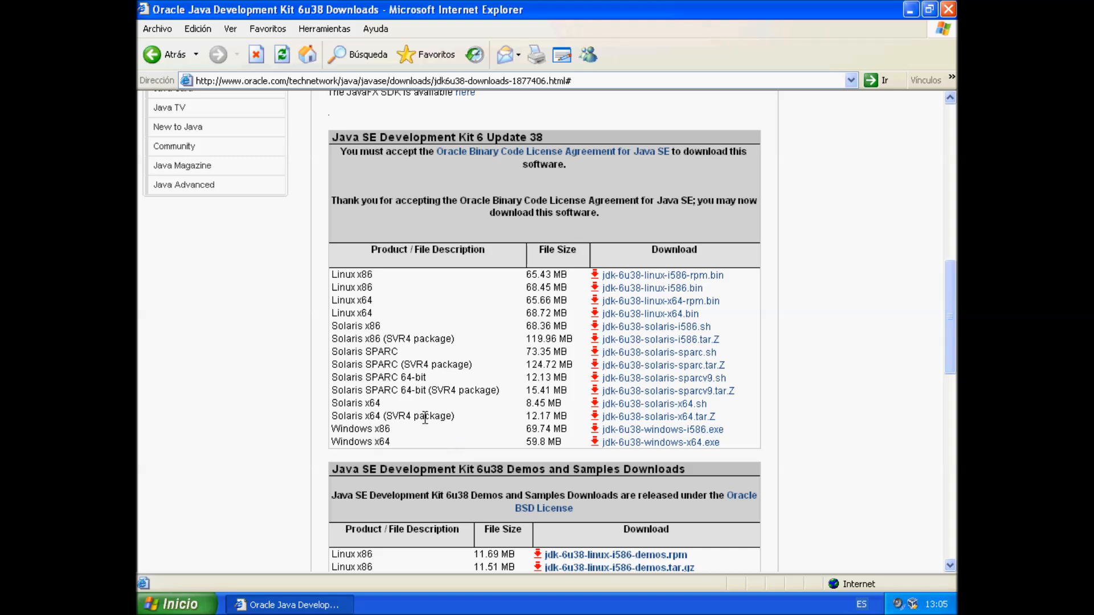
mouse_move(373, 276)
left_mouse_down()
mouse_move(357, 274)
mouse_move(357, 287)
left_mouse_up()
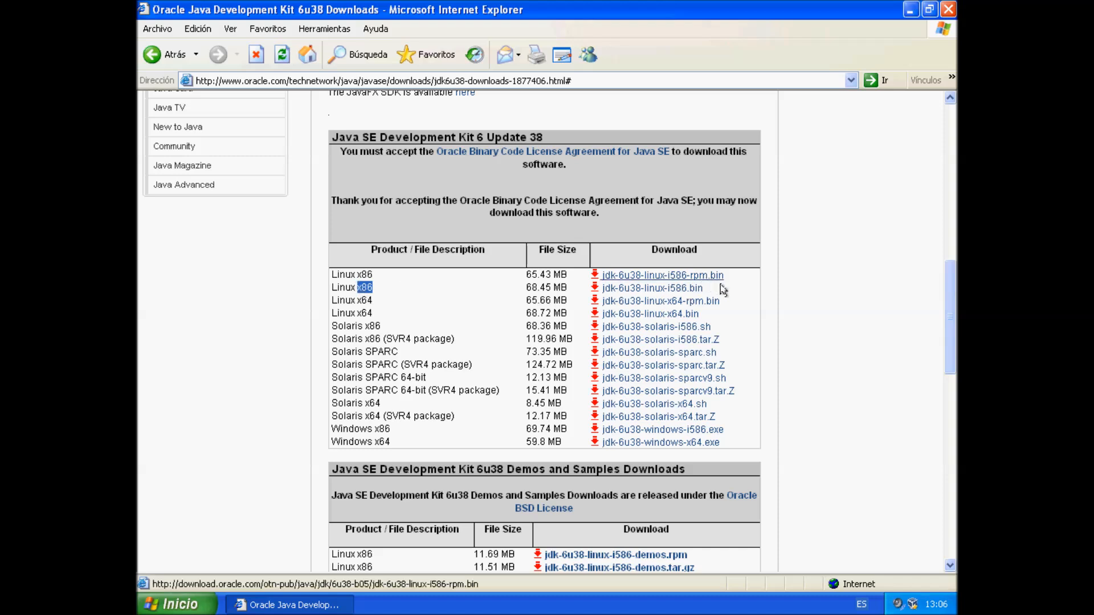
left_click(741, 282)
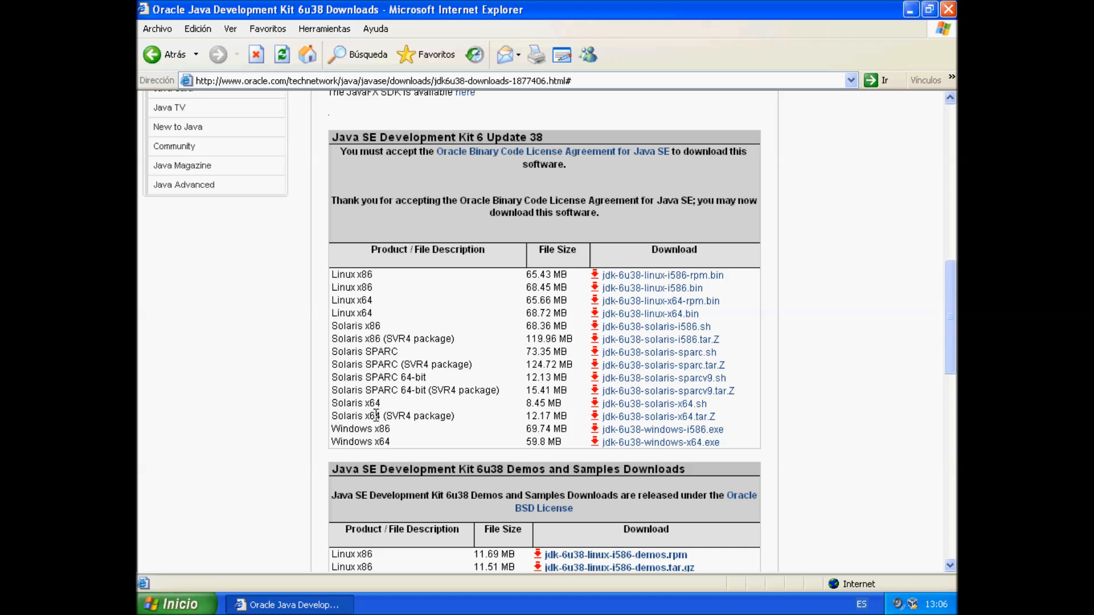
left_click_drag(336, 328, 357, 326)
left_click(359, 327)
left_click_drag(365, 433, 395, 421)
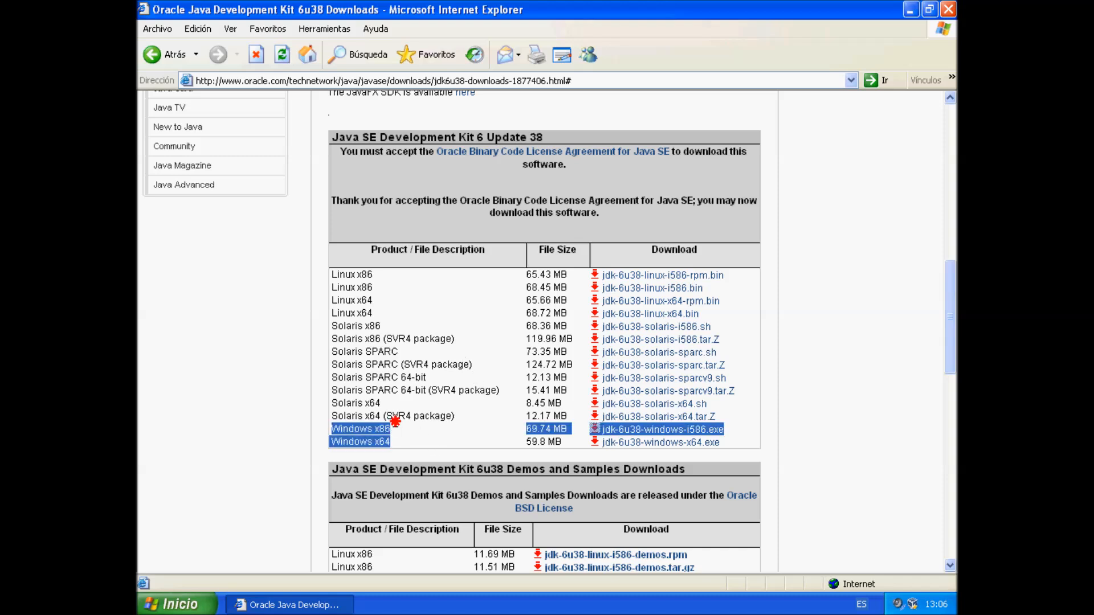
left_click(393, 432)
left_click(636, 432)
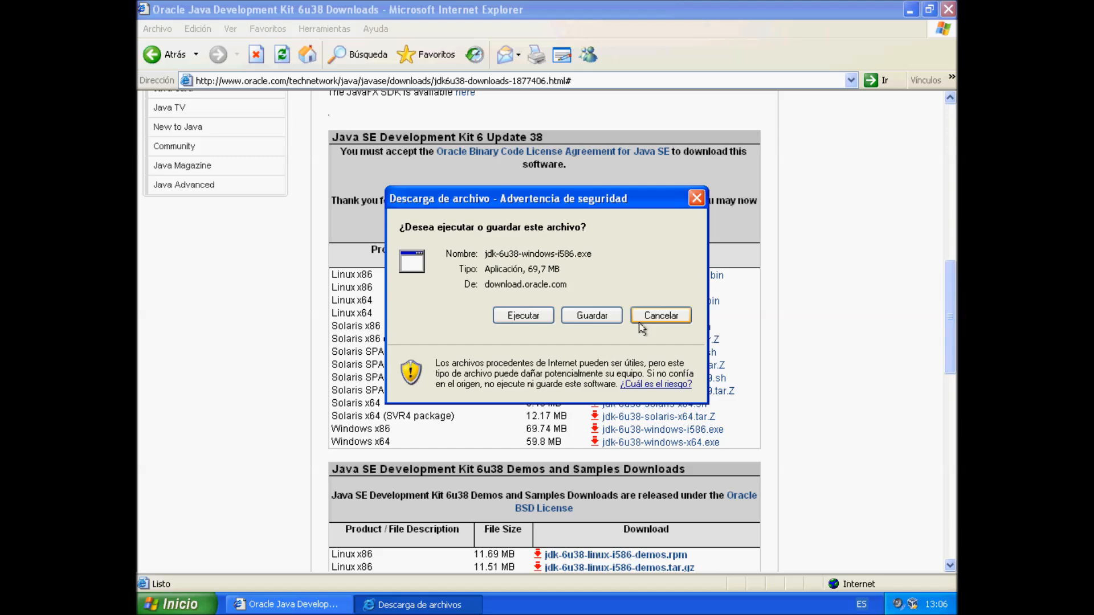
left_click(641, 319)
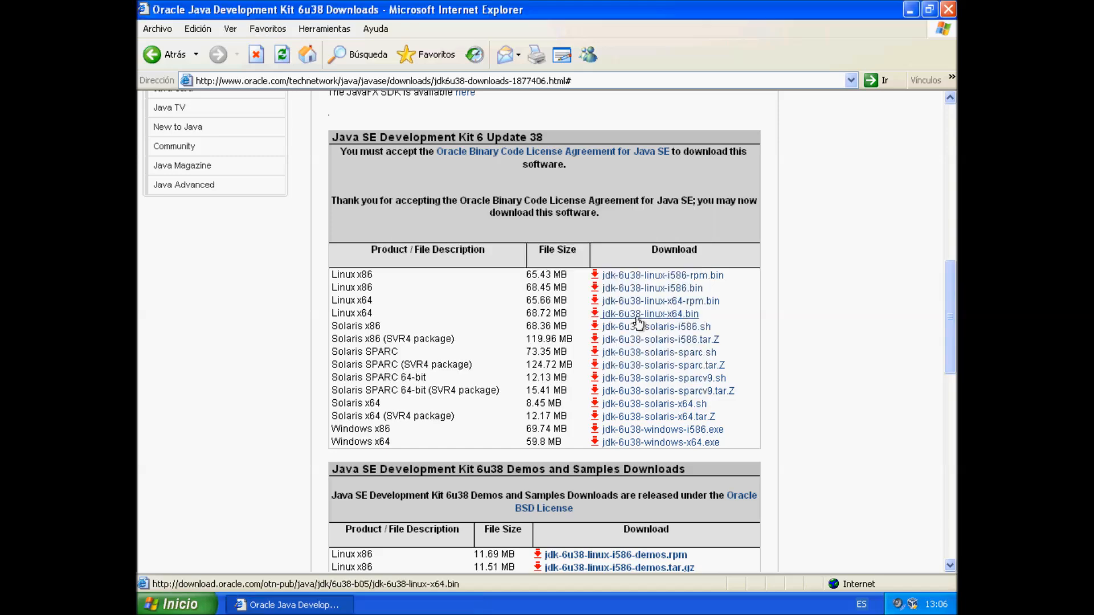
- Close the browser and run the jdk-6u38-windows-i586 installer stored in Mis documentos
left_click(949, 9)
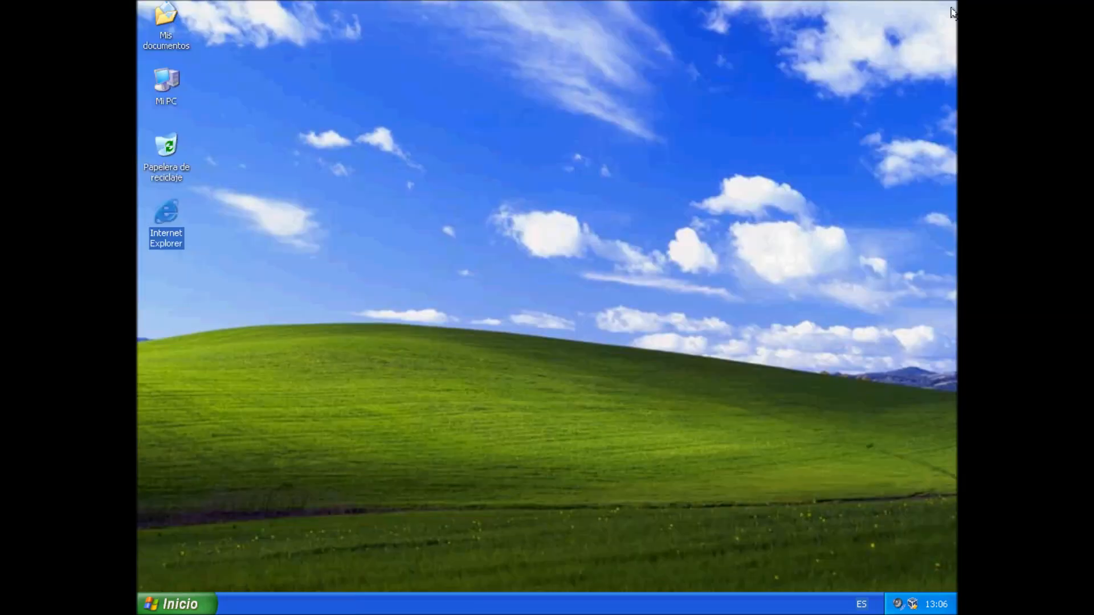
double_click(171, 43)
left_click(707, 239)
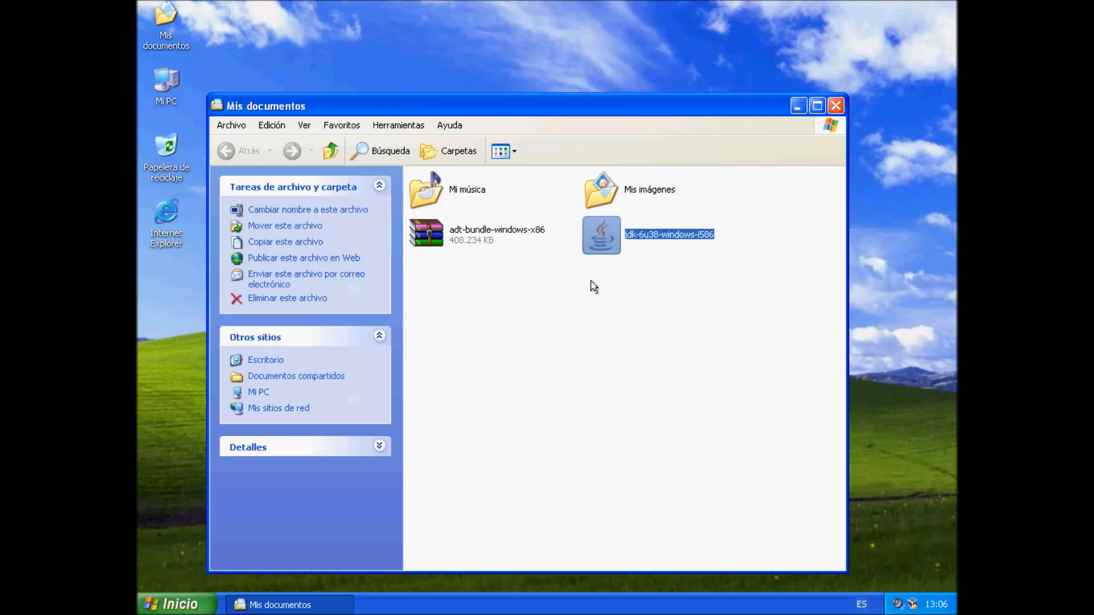
double_click(604, 239)
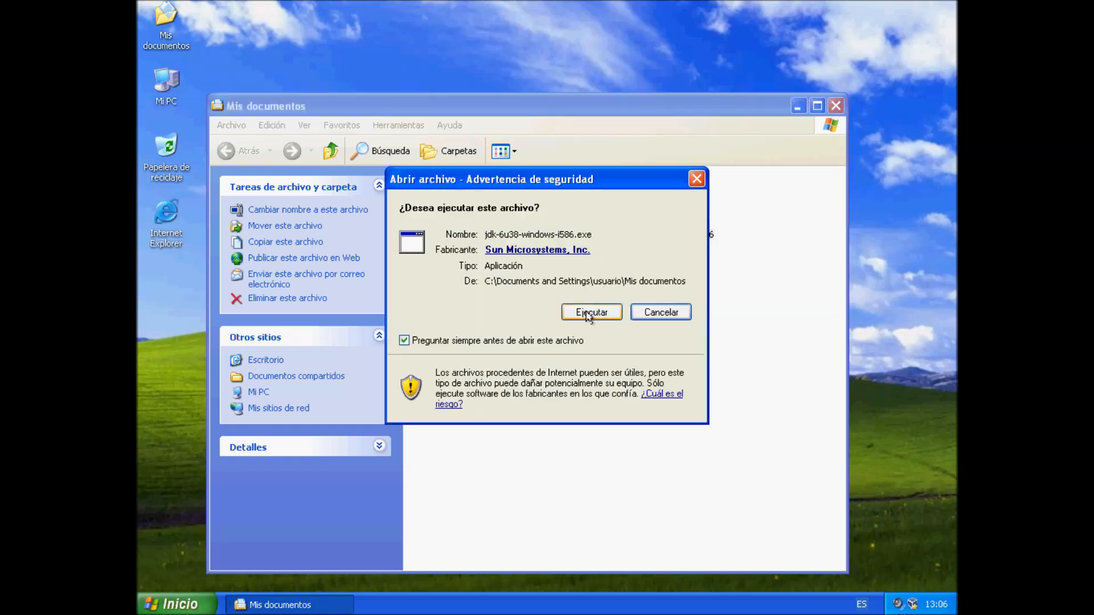
left_click(609, 313)
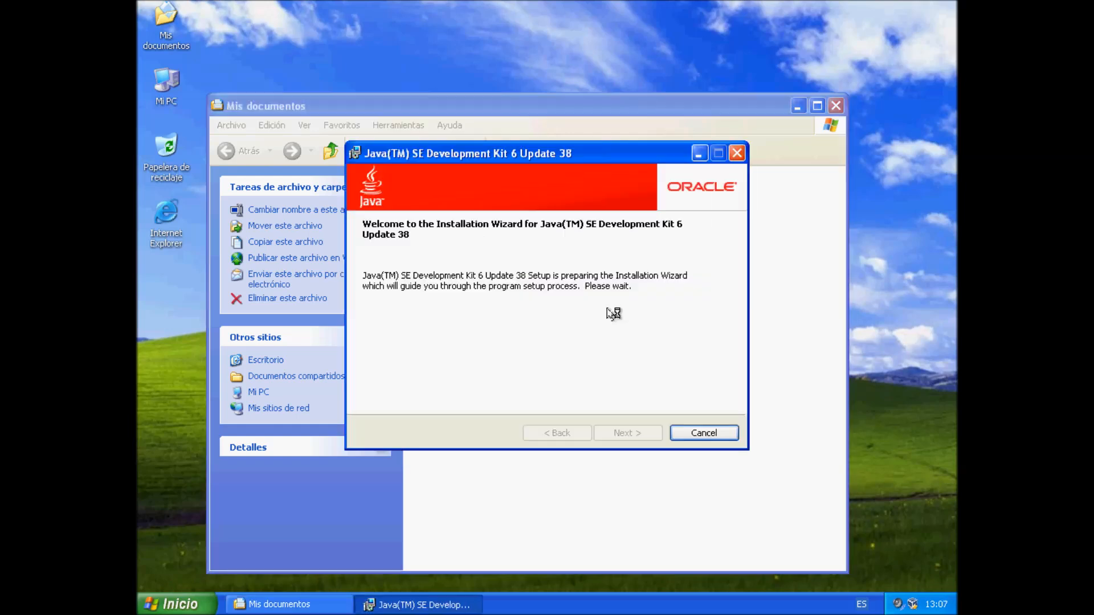
- Install JDK 6 Update 38 with all default features and the JRE in C:\Archivos de programa\Java\jre6\, then finish the wizard
left_click(614, 432)
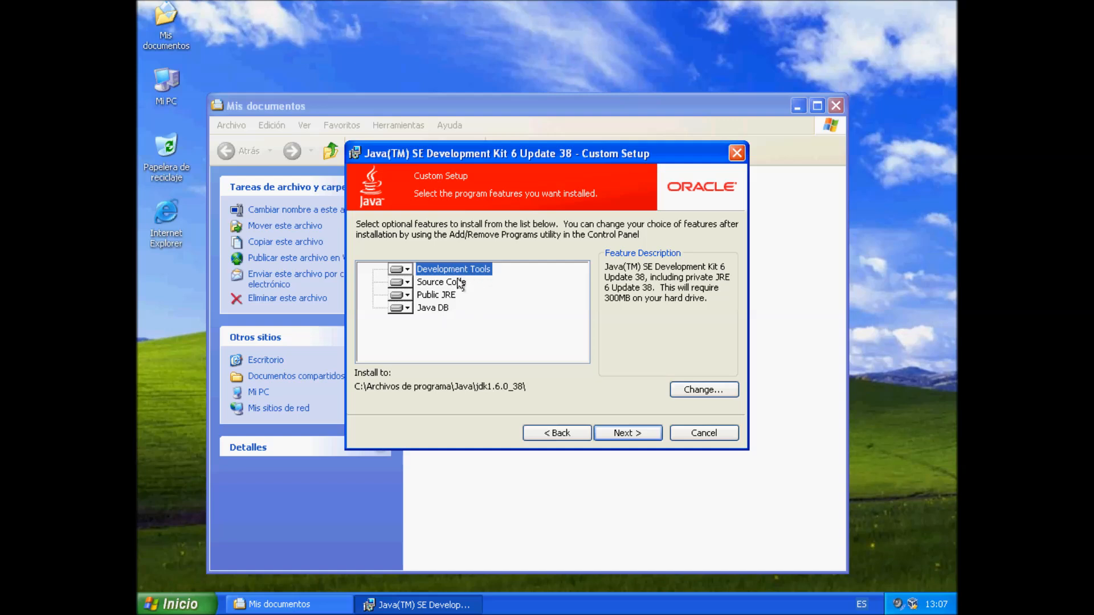
left_click(459, 281)
left_click(448, 296)
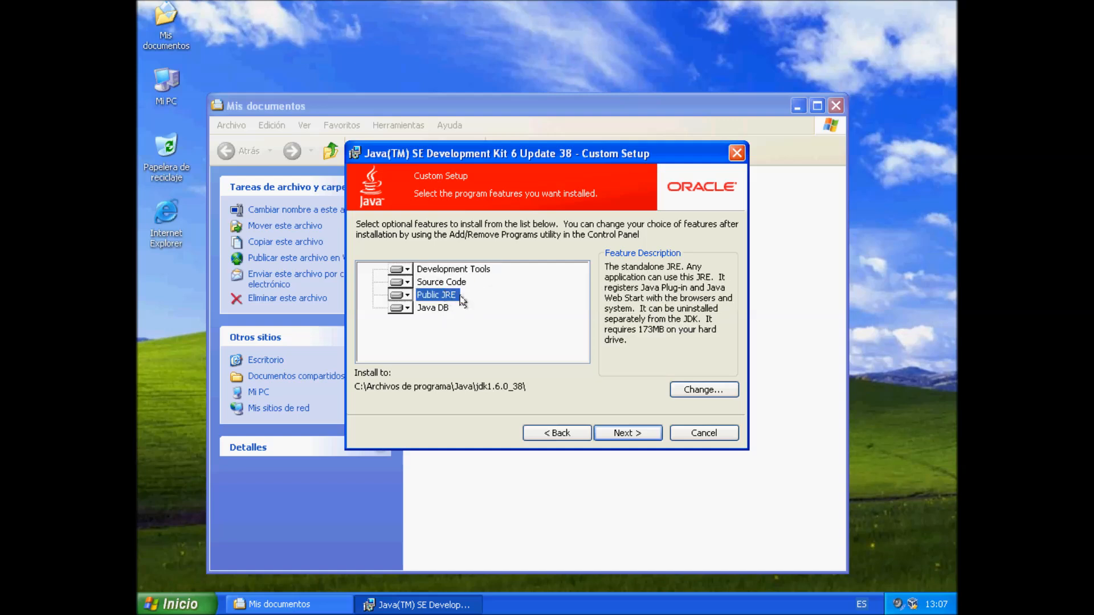
left_click(446, 309)
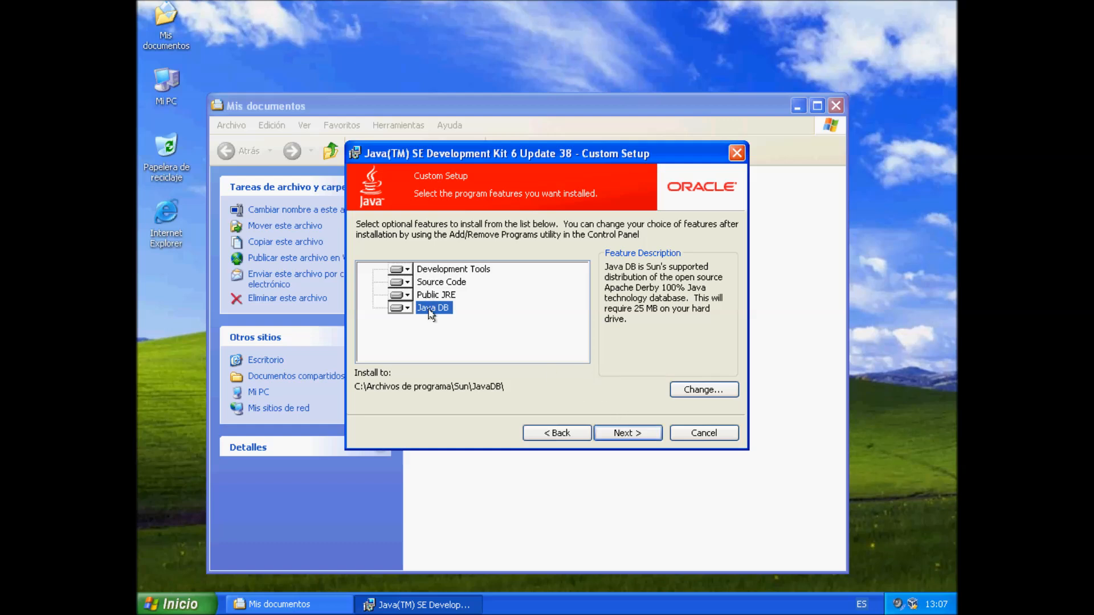
left_click(607, 439)
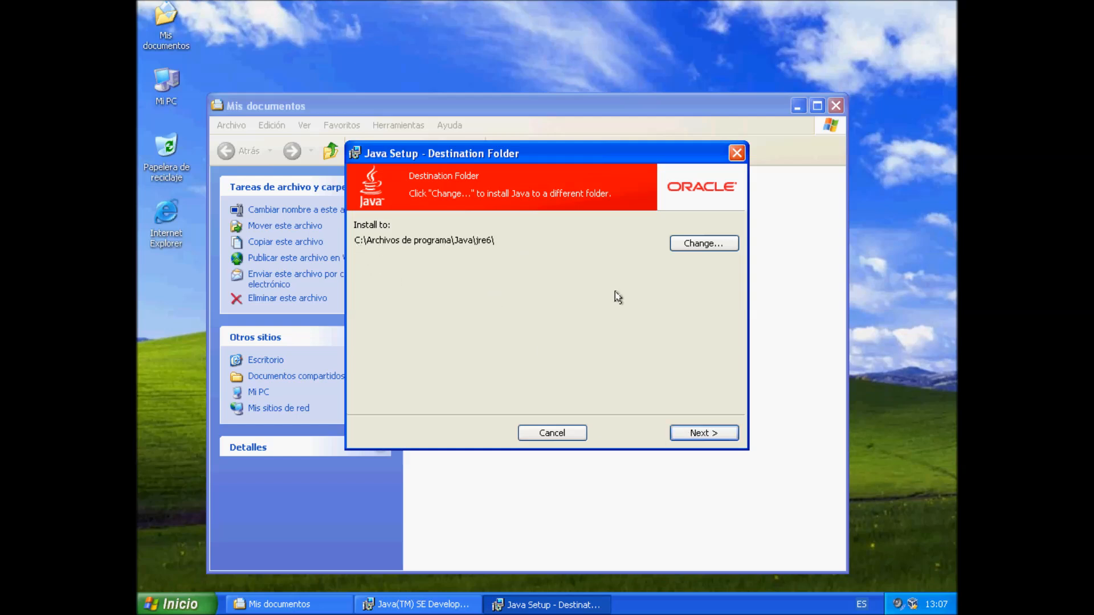
left_click(709, 434)
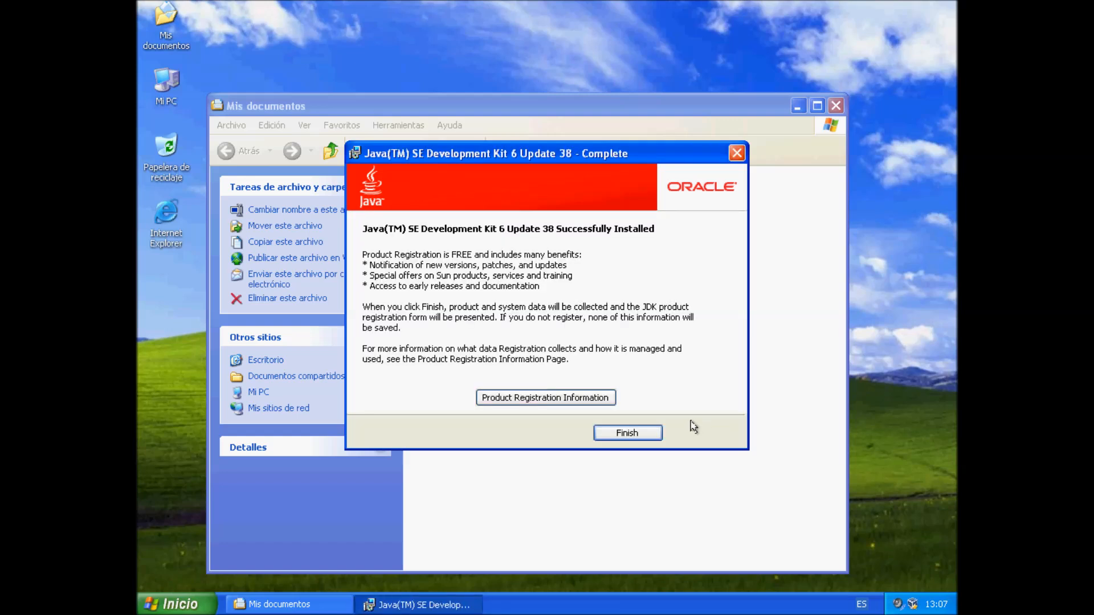
left_click(640, 436)
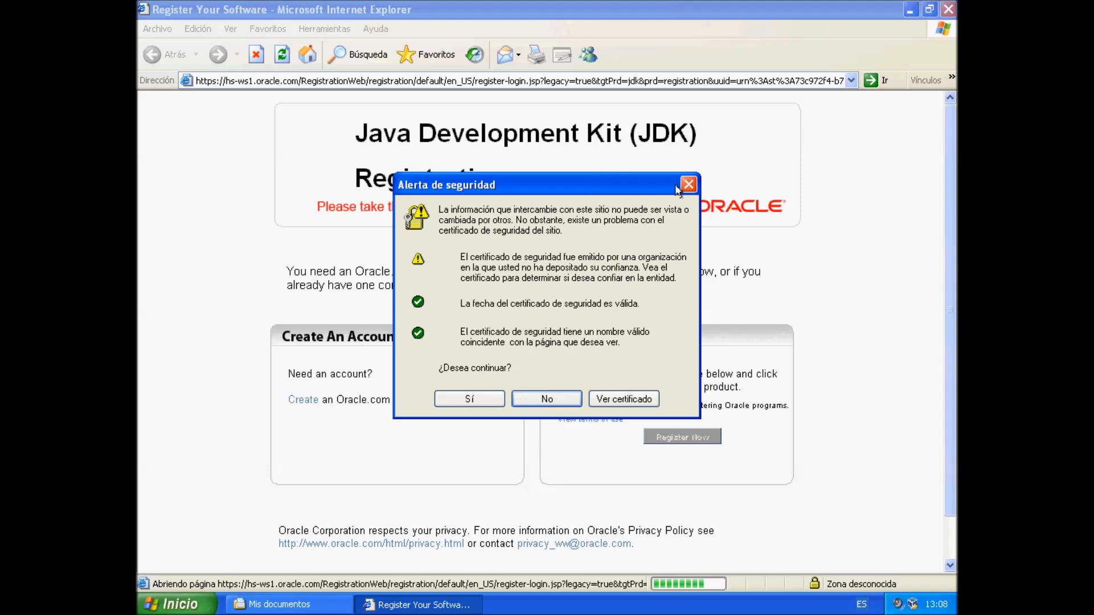
- Accept the security certificate alerts, and close the JDK registration page and the Mis documentos window without registering
left_click(489, 391)
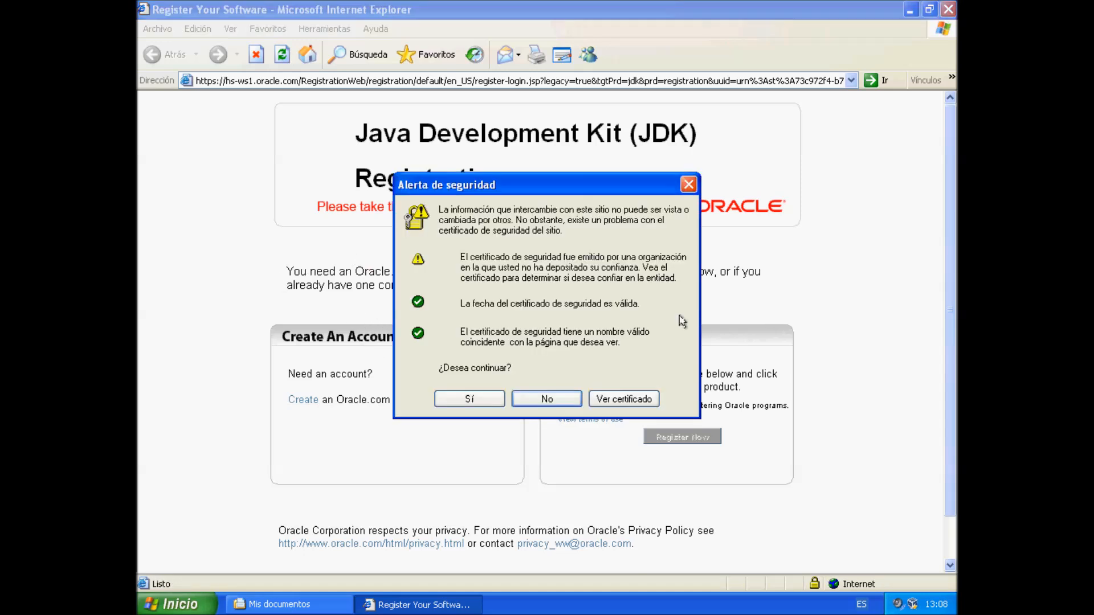
left_click(491, 397)
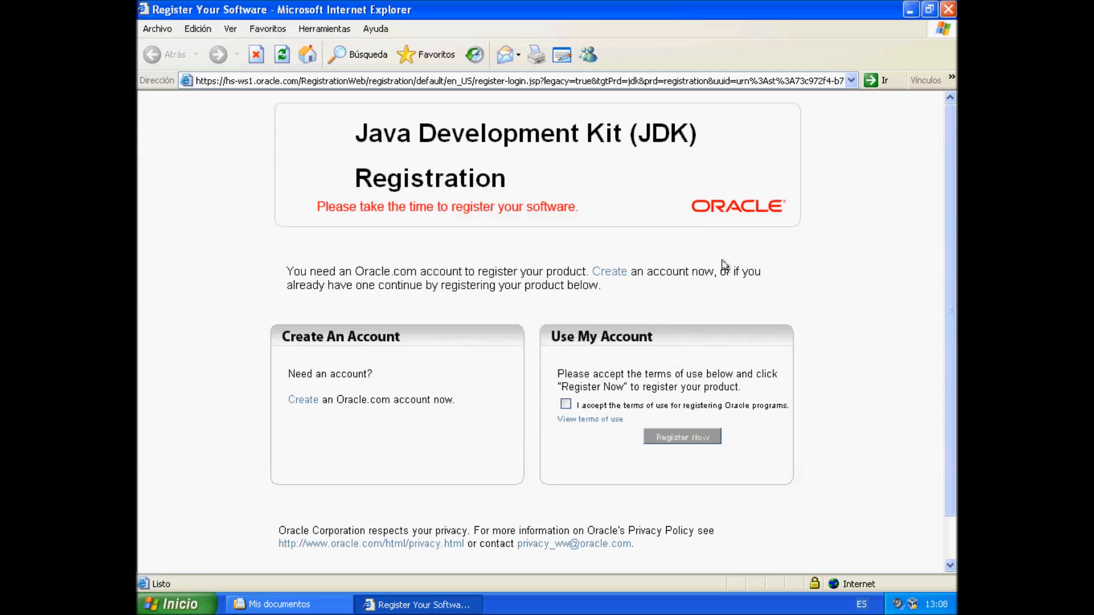
left_click(947, 8)
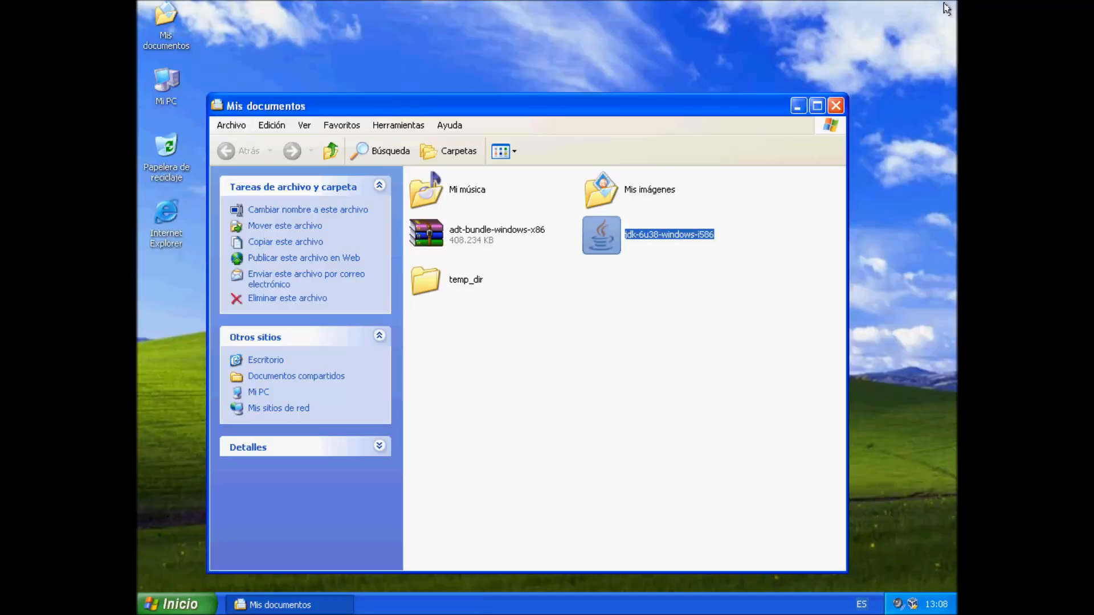
left_click(835, 106)
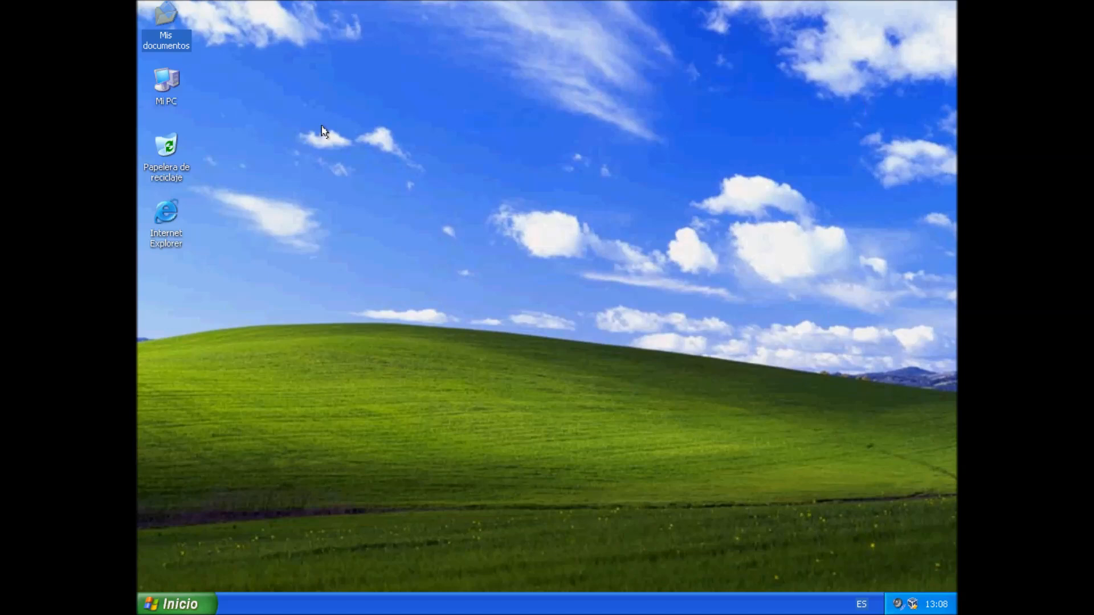
- Open the eclipse folder inside C:\adt-bundle-windows-x86
double_click(161, 94)
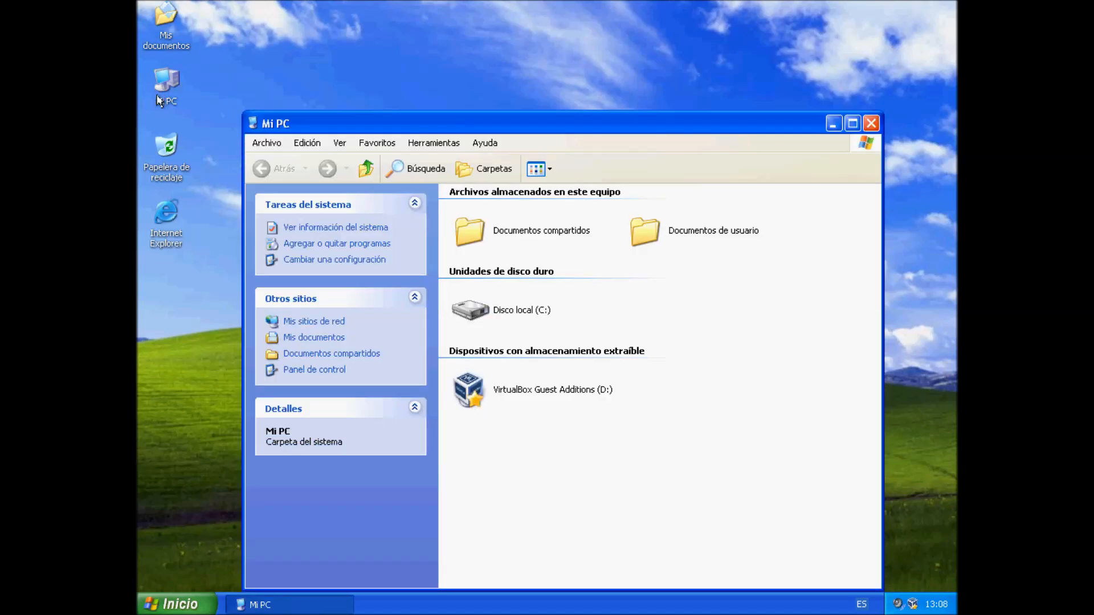
mouse_move(475, 302)
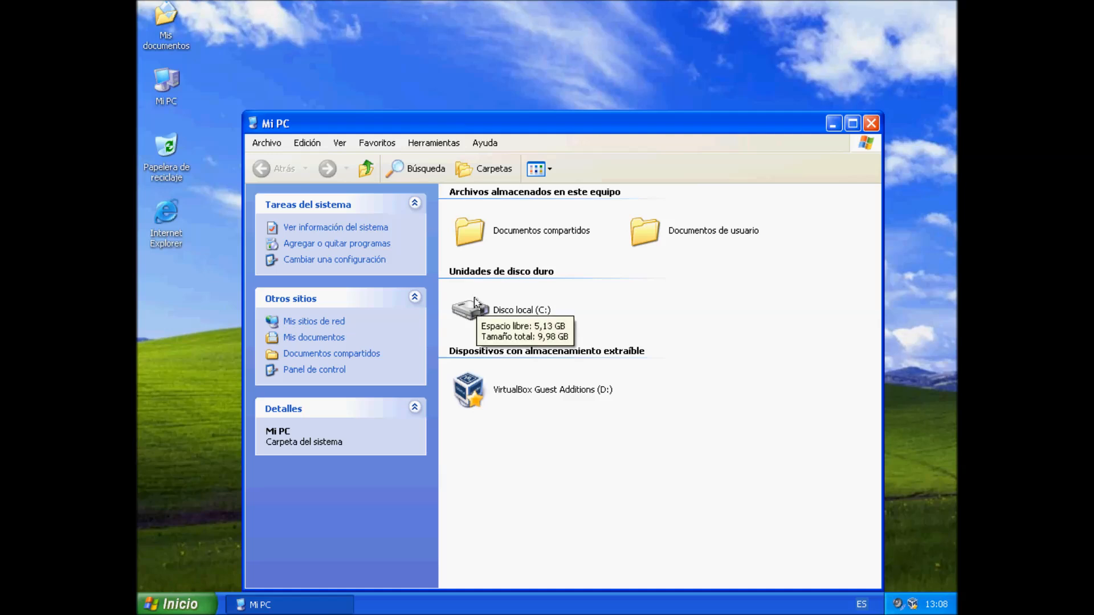
double_click(475, 302)
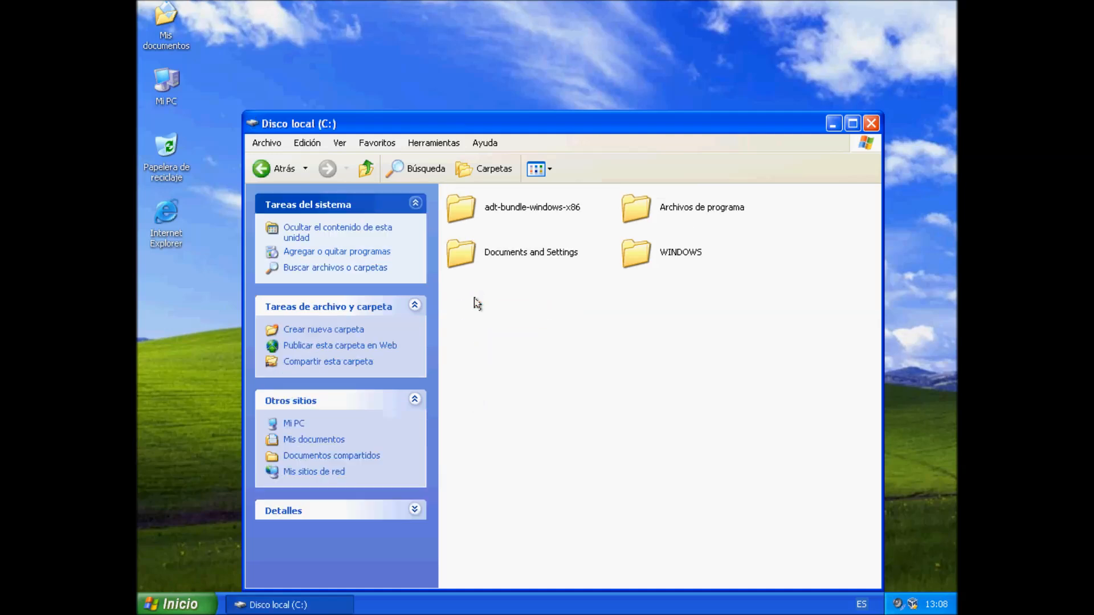
double_click(519, 218)
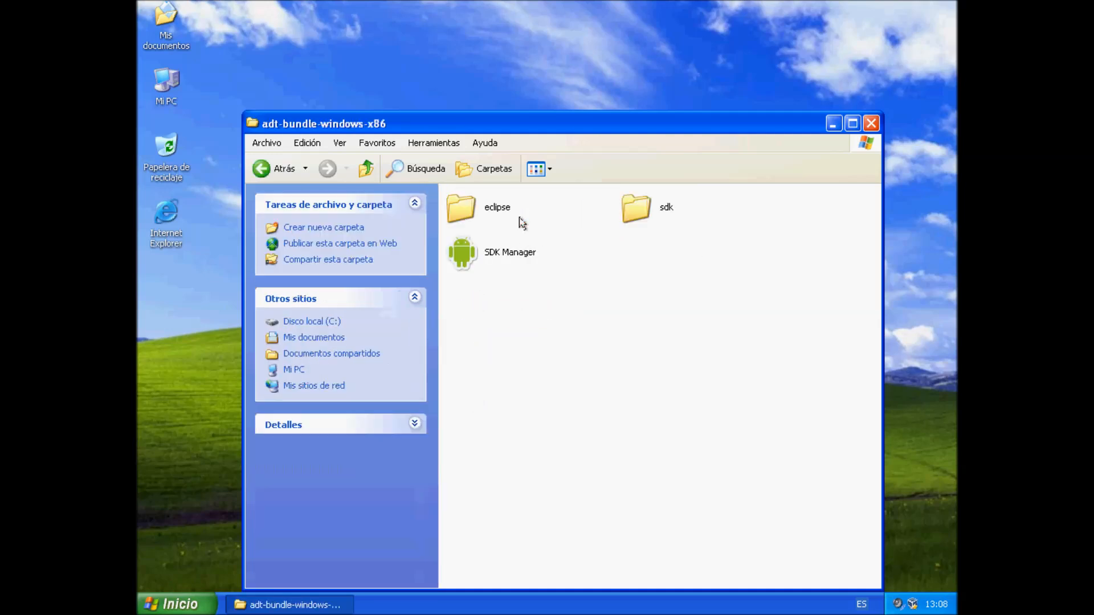
double_click(467, 220)
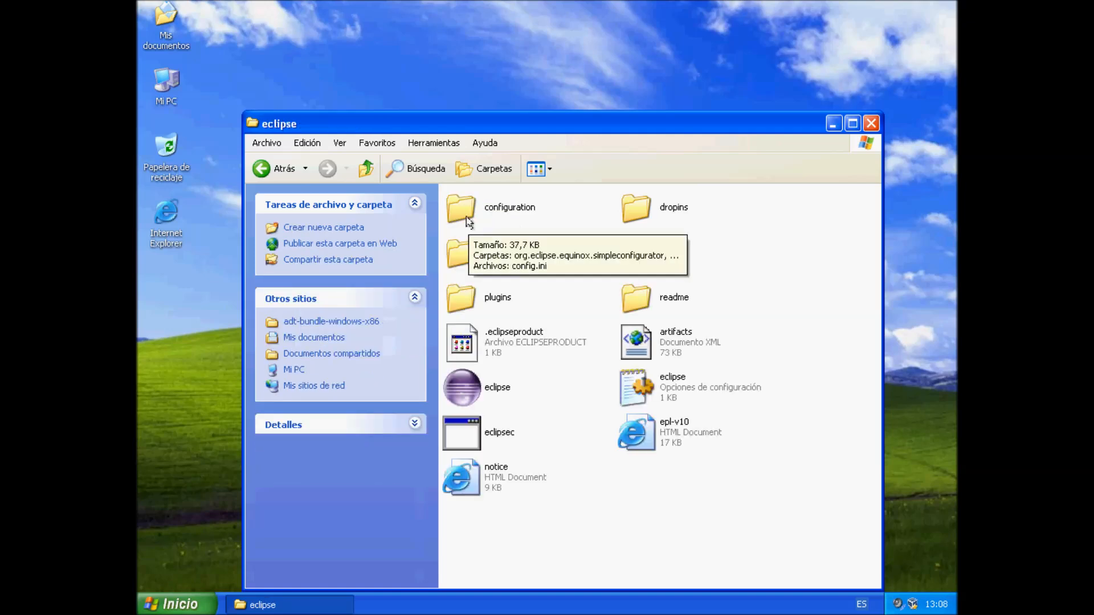
- Create a desktop shortcut to the eclipse application and close the folder window
left_click(482, 392)
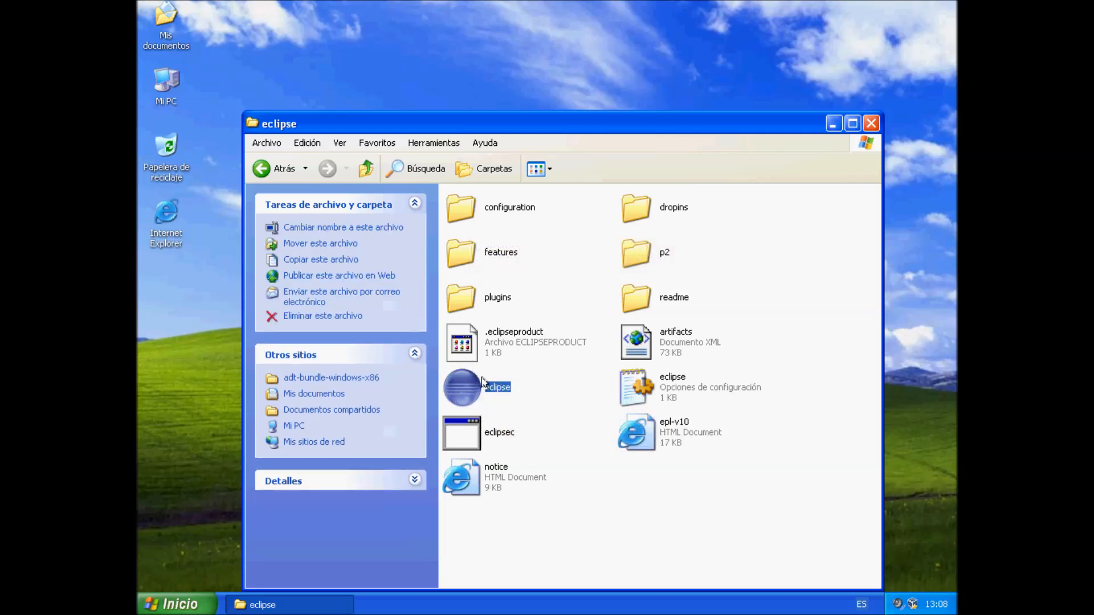
right_click(468, 394)
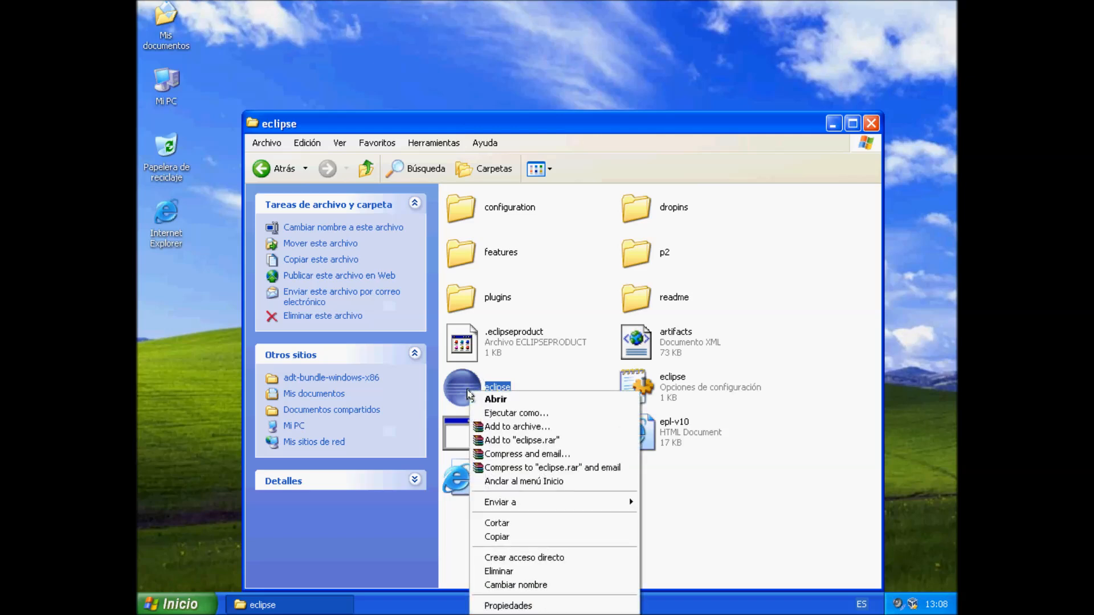
mouse_move(513, 503)
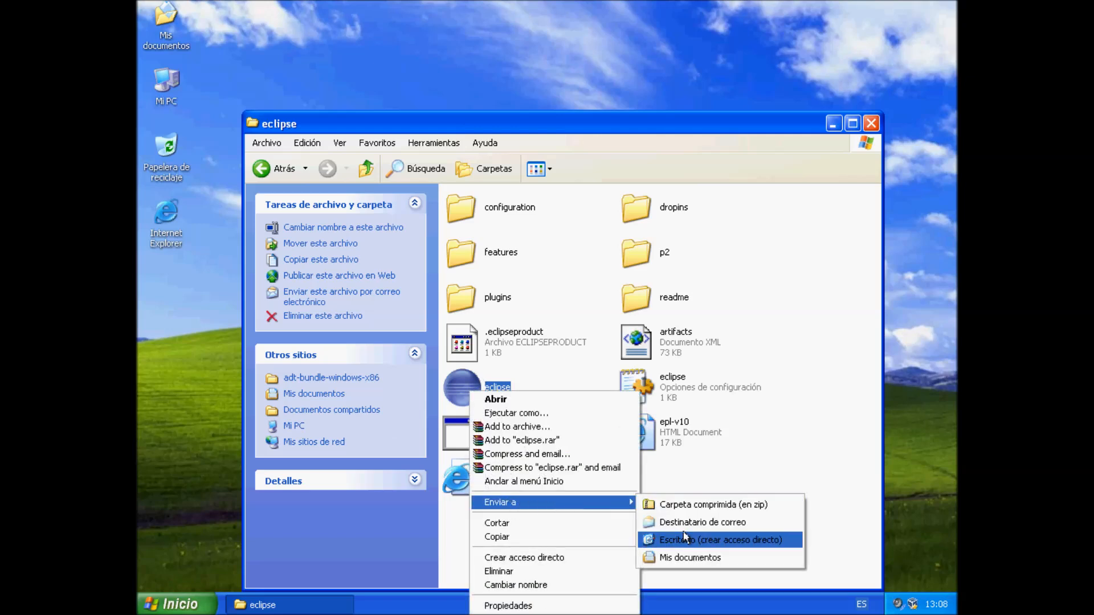
left_click(760, 542)
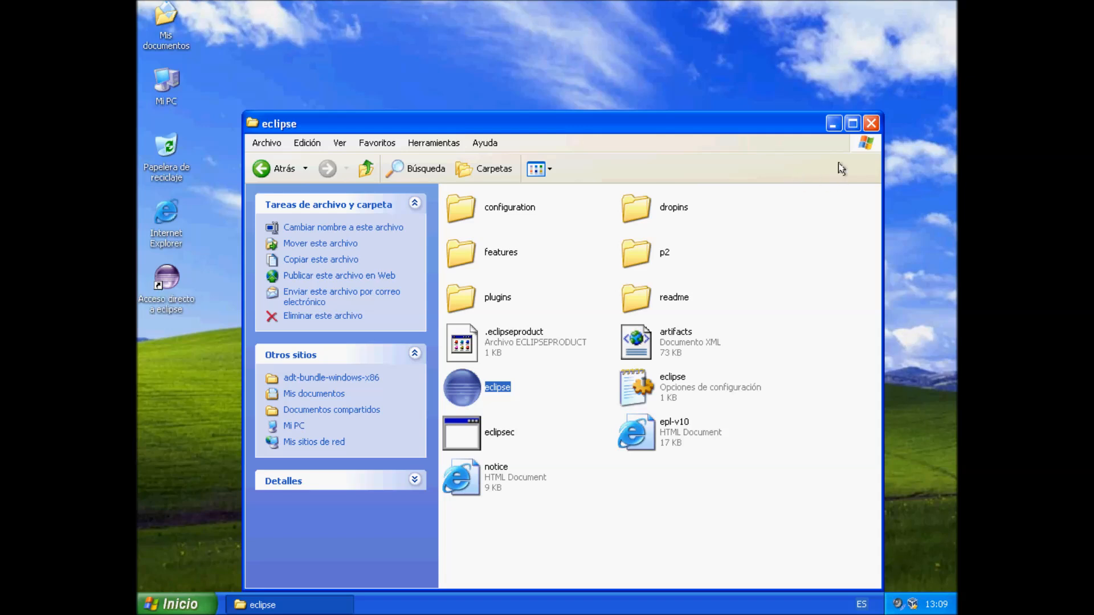
left_click(869, 126)
- Start Eclipse from its desktop shortcut with the workspace C:\Documents and Settings\usuario\workspace, and complete the welcome dialog with usage statistics set to Yes
left_click(164, 309)
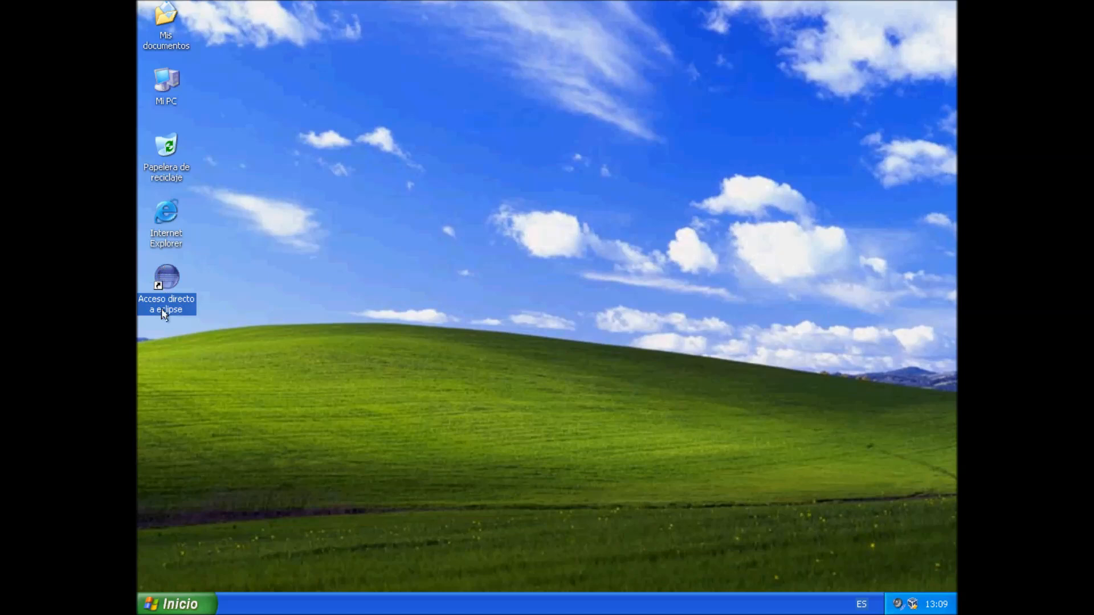
double_click(165, 279)
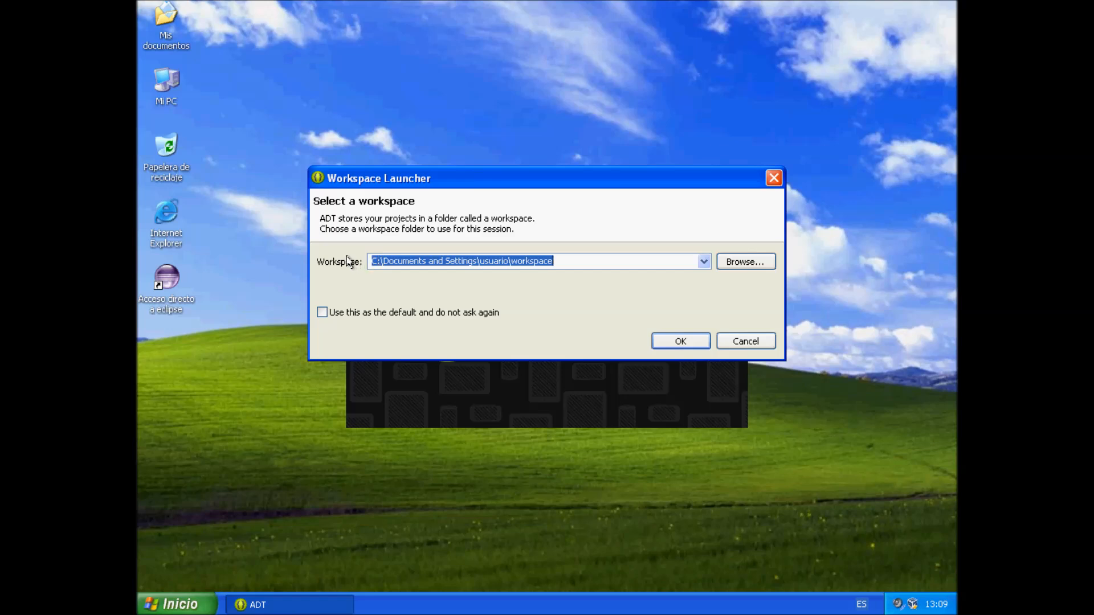
left_click(494, 261)
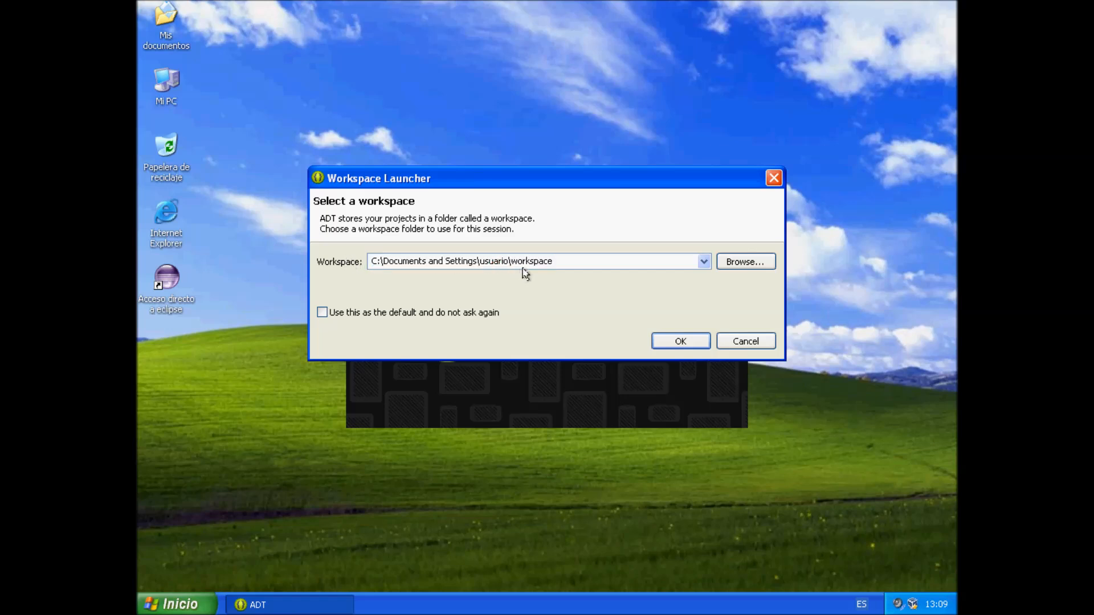
left_click_drag(508, 261, 371, 261)
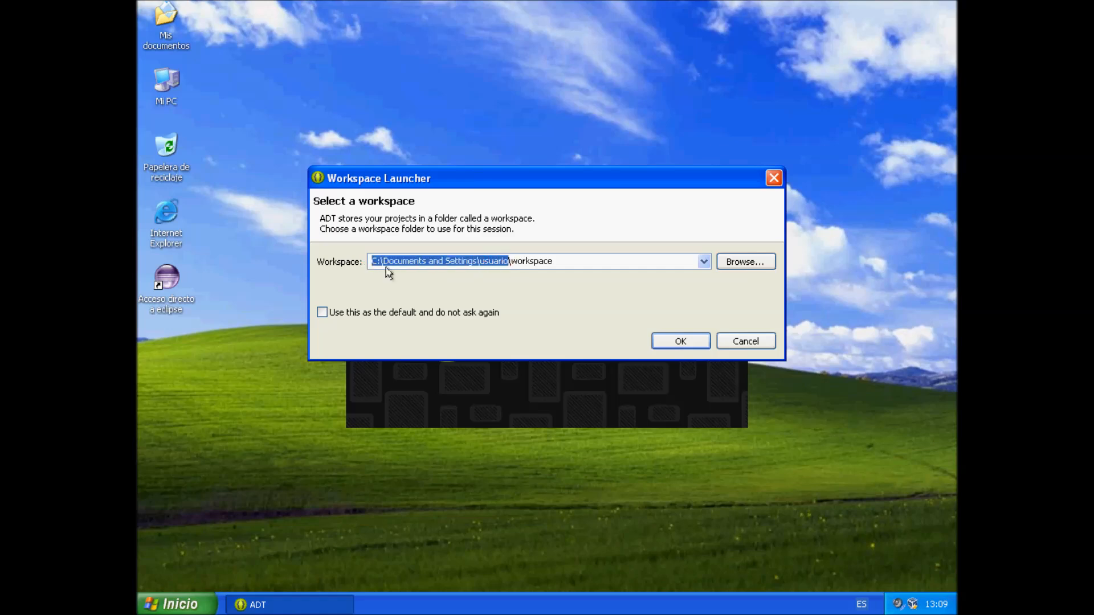
left_click(513, 261)
left_click_drag(512, 261, 568, 260)
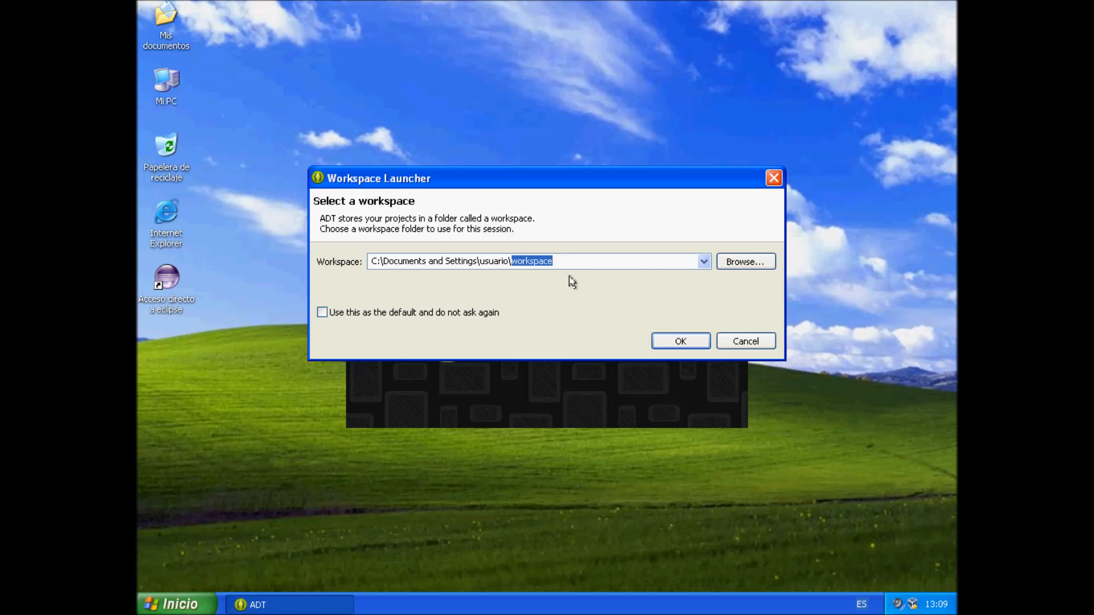
left_click(564, 261)
left_click(669, 341)
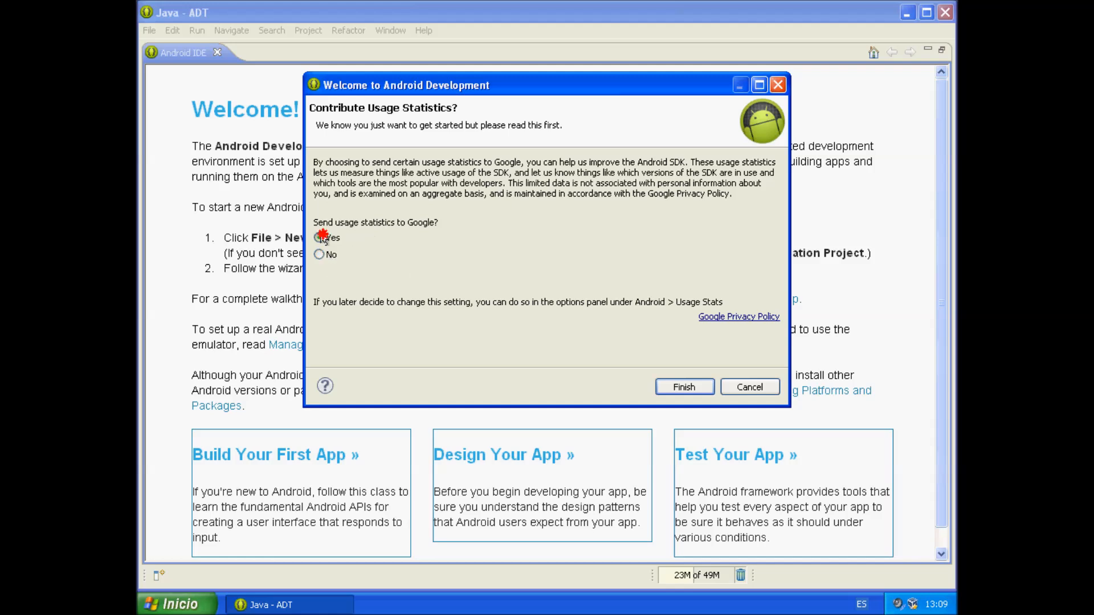
left_click(686, 388)
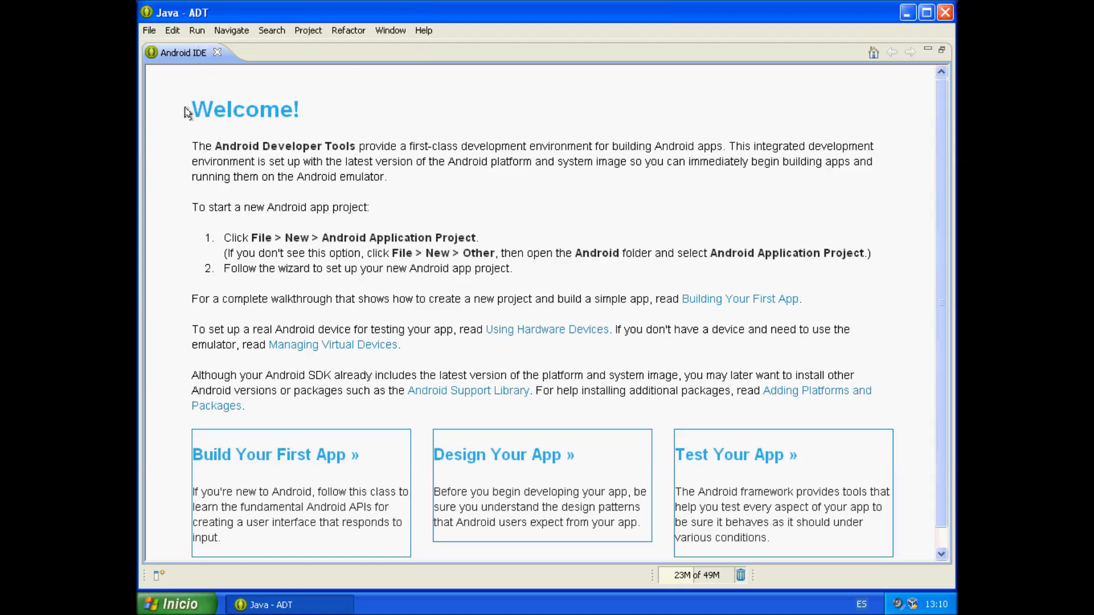
- Examine the welcome page's introduction to Android Developer Tools and its instructions for starting a new Android app project
left_click_drag(183, 109, 293, 110)
left_click(306, 122)
left_click_drag(212, 146, 349, 151)
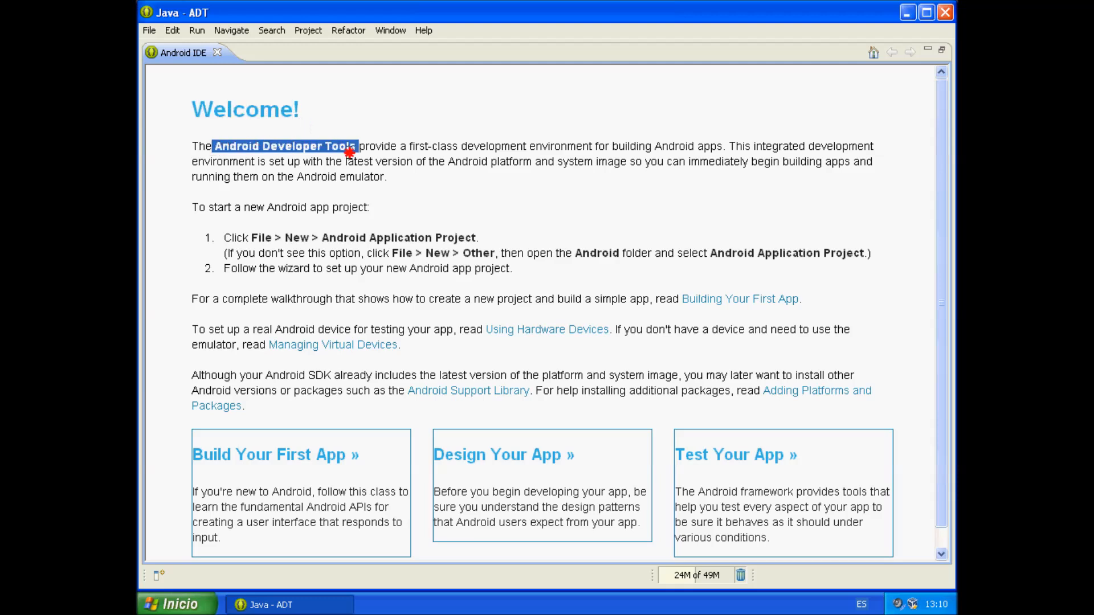
left_click(459, 209)
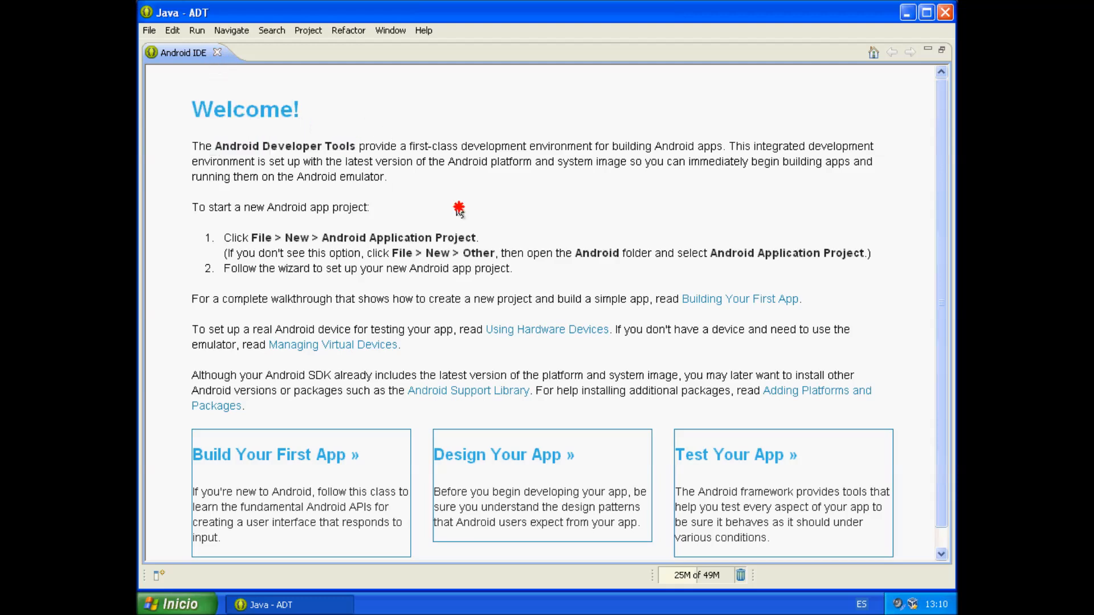
left_click_drag(227, 234, 476, 237)
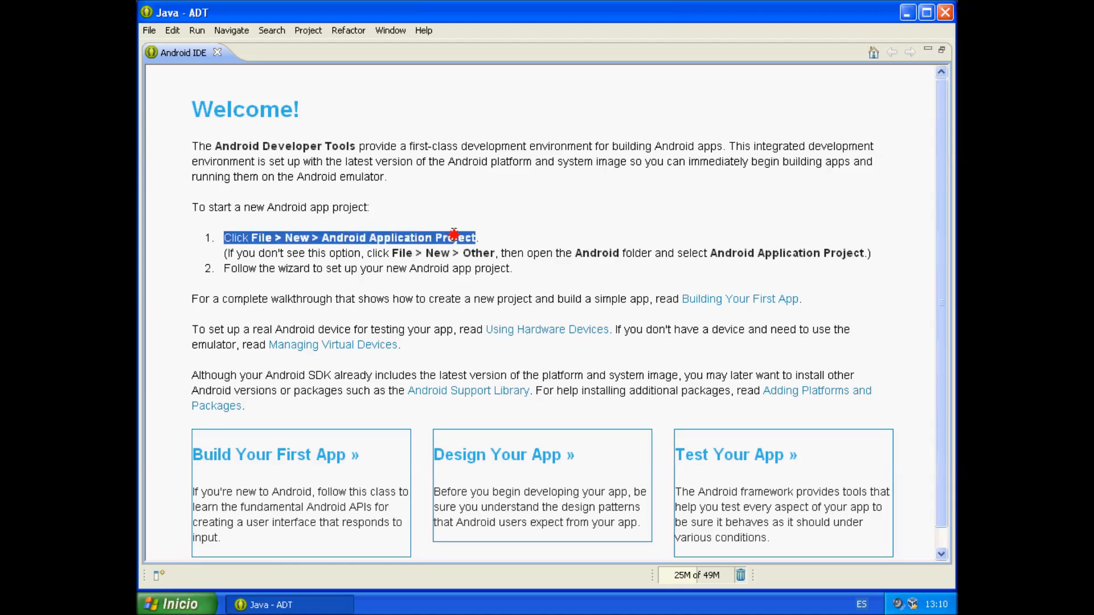
- Examine the welcome page's new Android project instruction and the kinds of new items the IDE can create
left_click(451, 274)
scroll(349, 350, "down", 1)
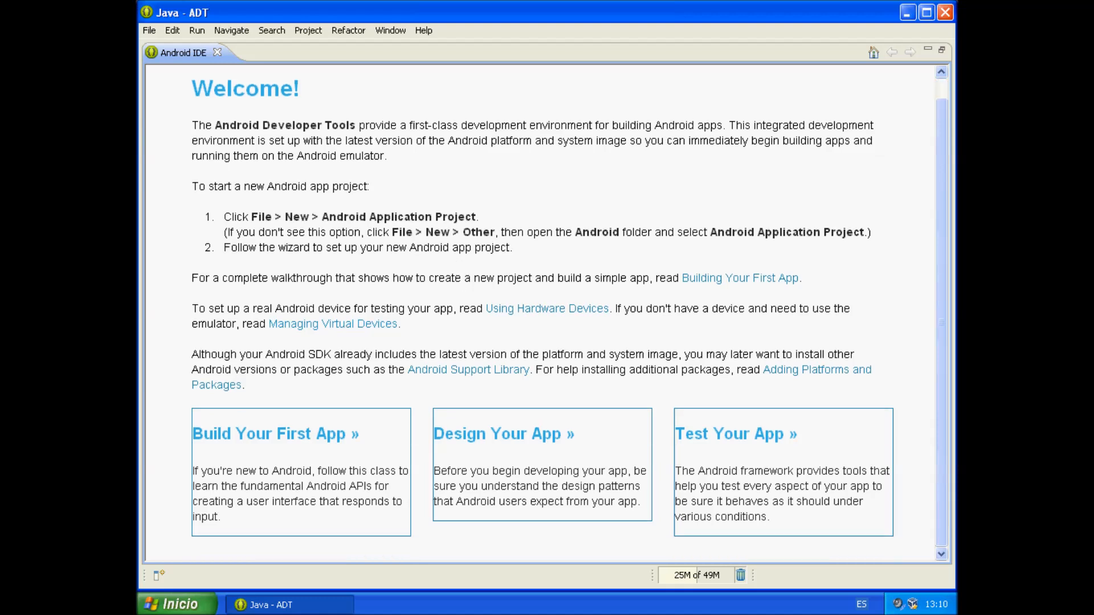
left_click_drag(251, 217, 477, 217)
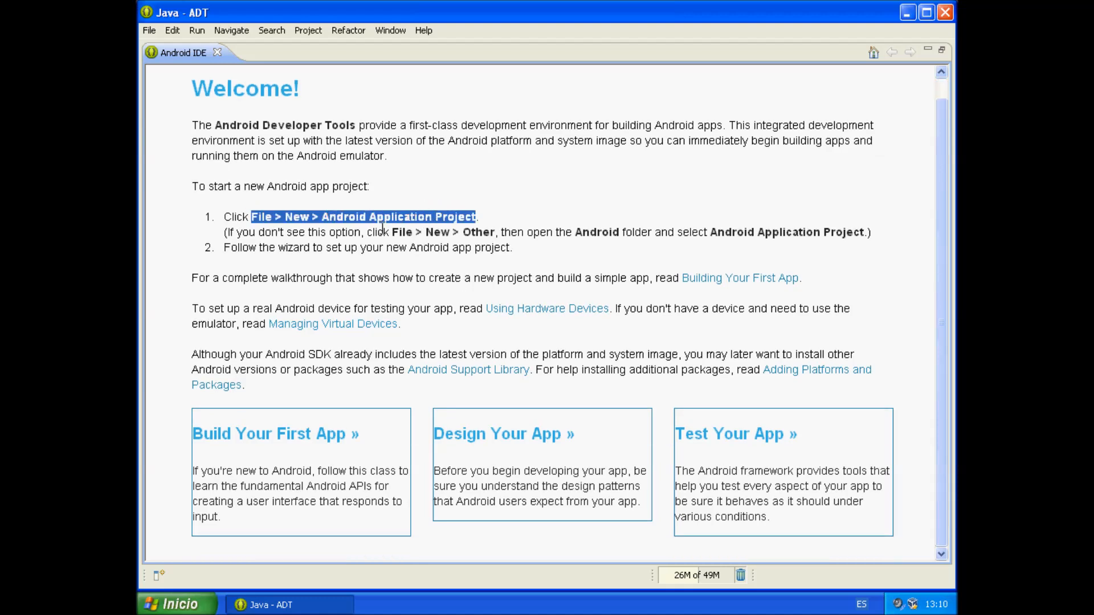
left_click(149, 30)
mouse_move(155, 52)
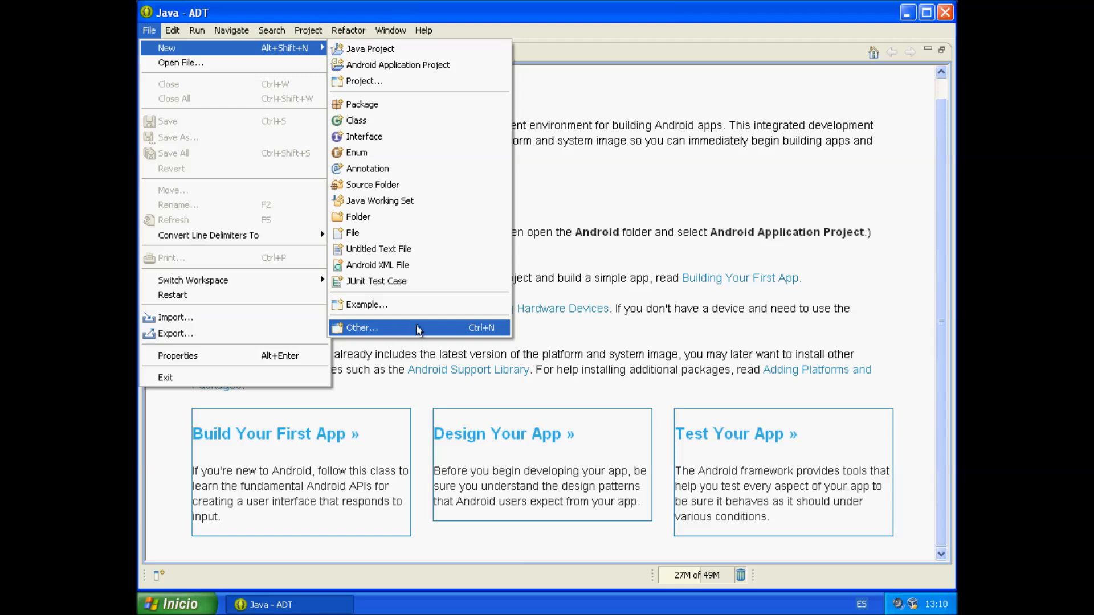
left_click(533, 347)
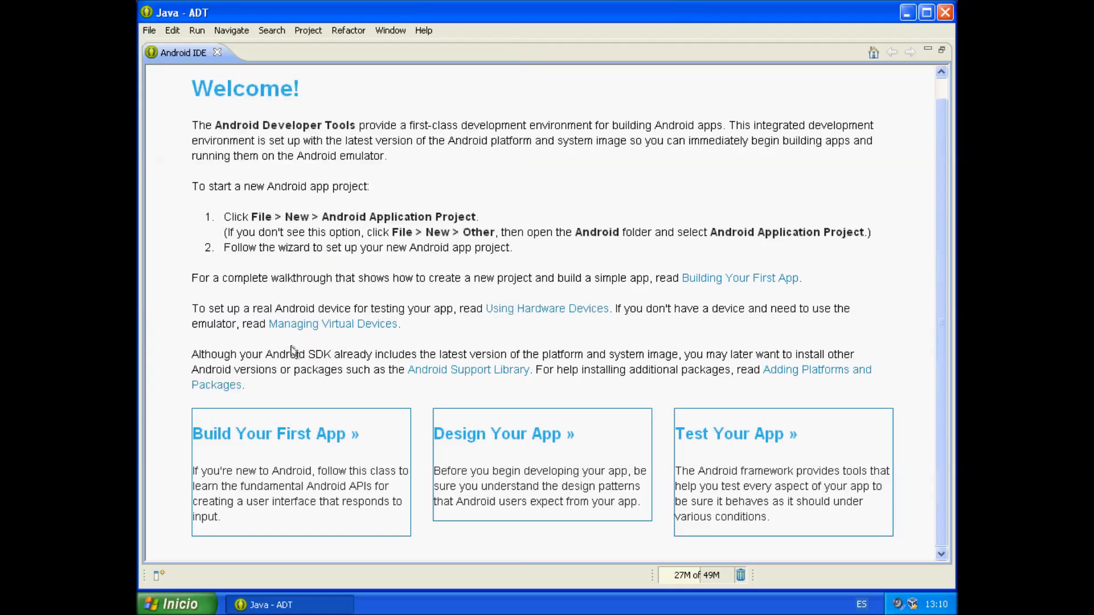
- Close the Android IDE welcome page and exit ADT, confirming the exit
left_click(217, 52)
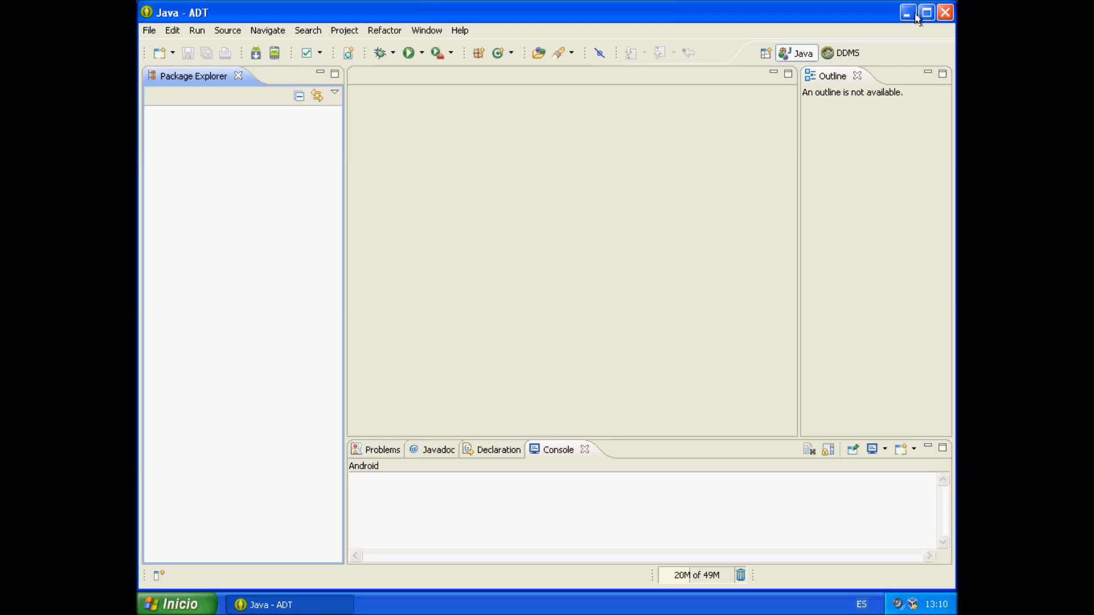
left_click(942, 17)
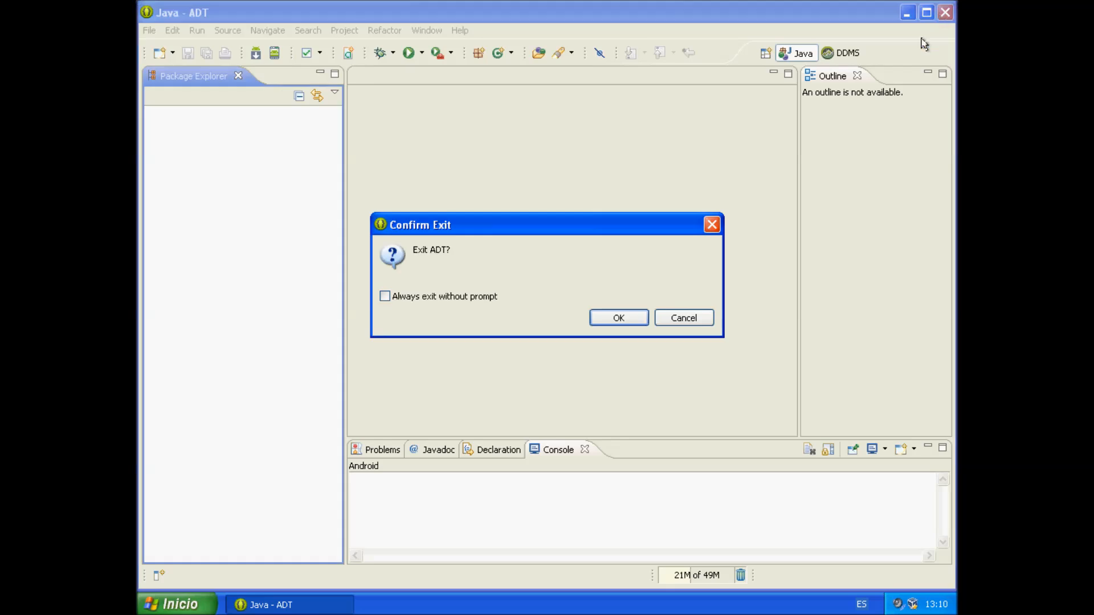
left_click(615, 317)
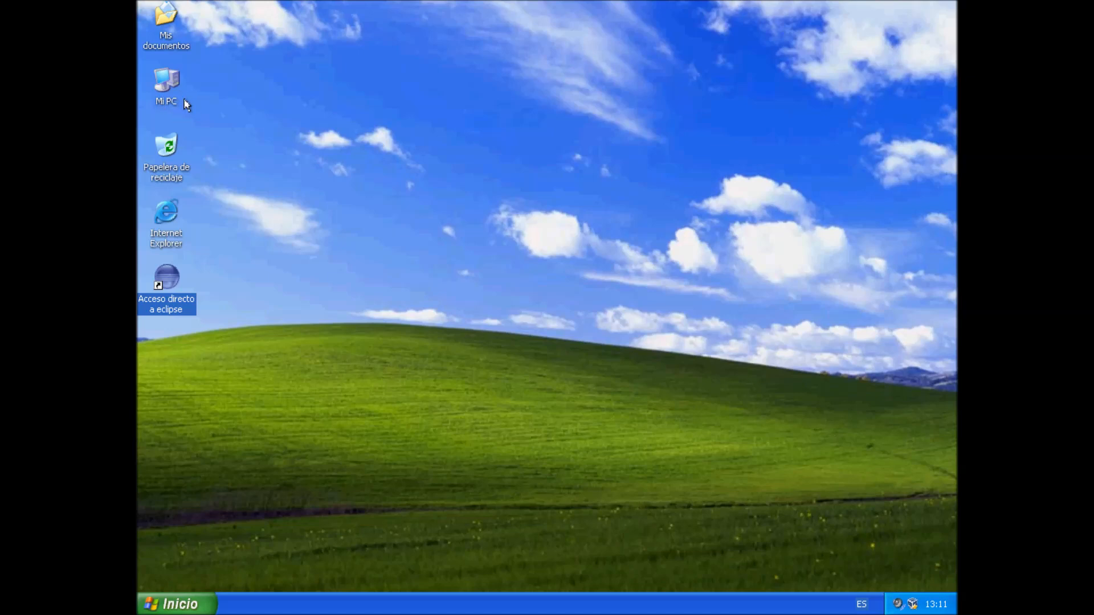
- Open the Java folder inside C:\Archivos de programa, revealing the hidden contents of the program files folder
double_click(165, 91)
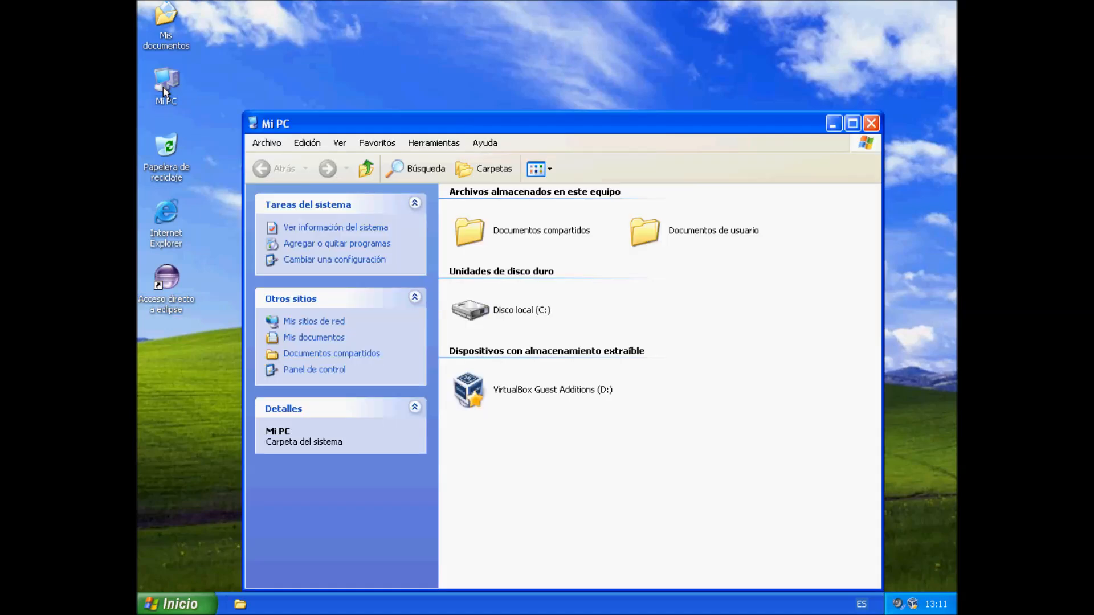
left_click(509, 310)
double_click(509, 311)
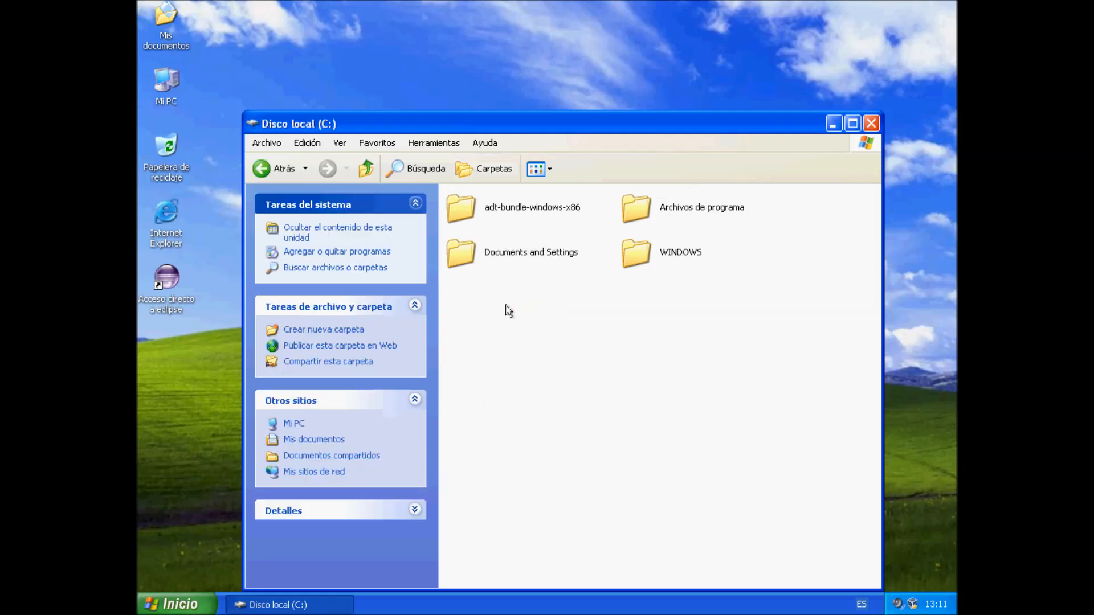
double_click(659, 211)
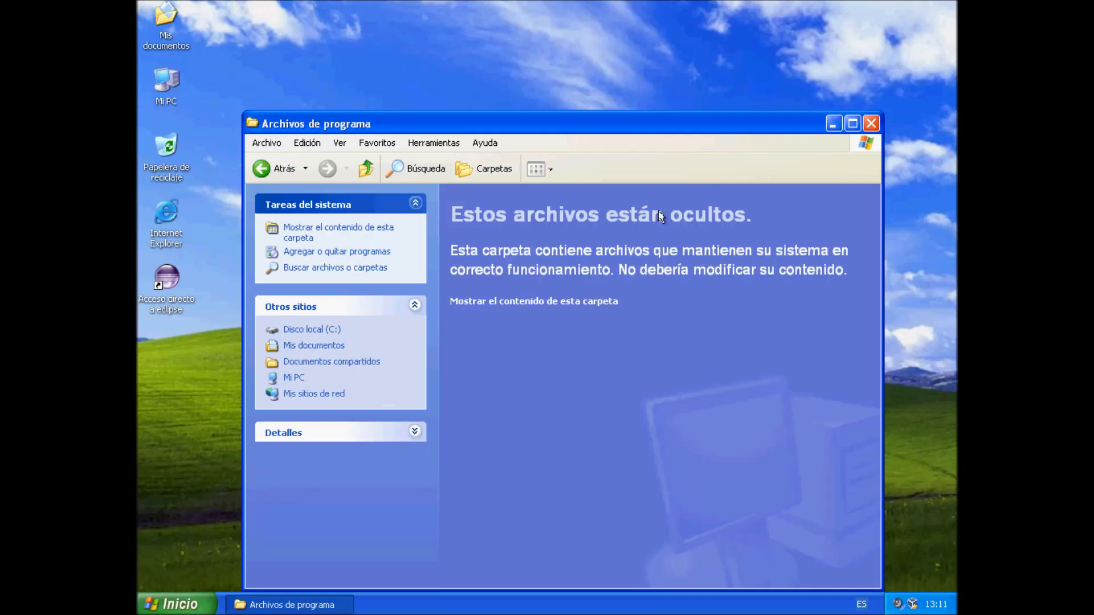
left_click(529, 301)
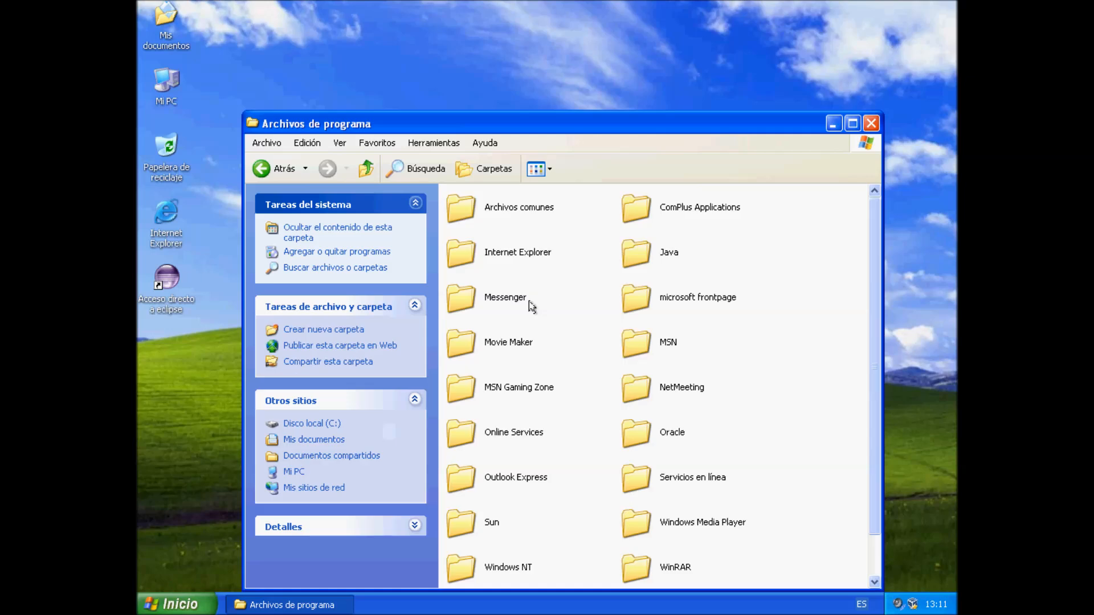
double_click(637, 261)
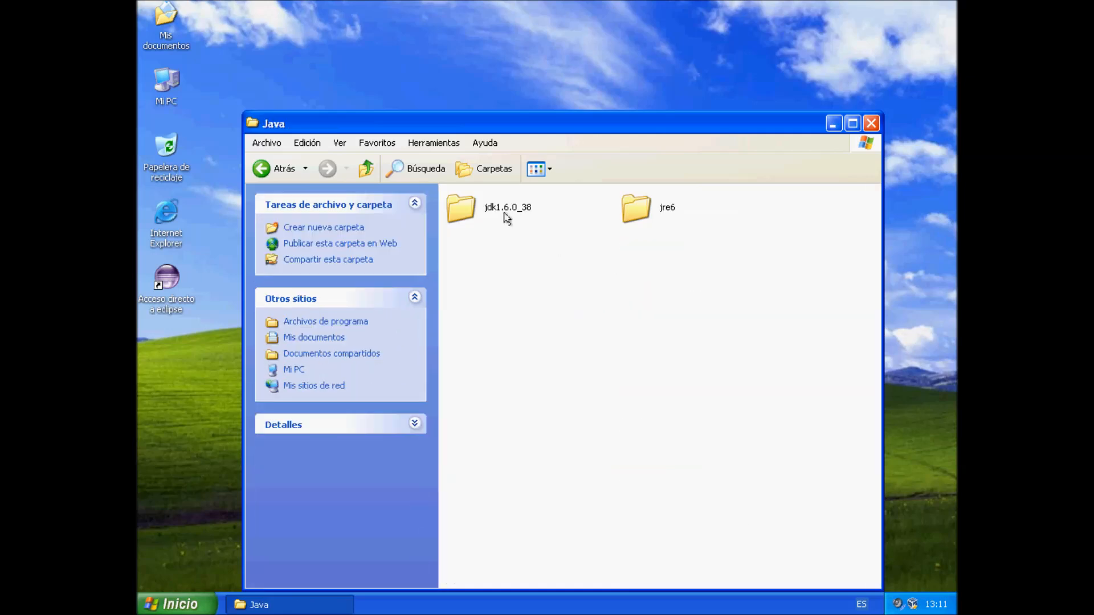
- Check the jdk1.6.0_38 and jre6 folders, and open the bin folder inside jdk1.6.0_38
left_click(486, 221)
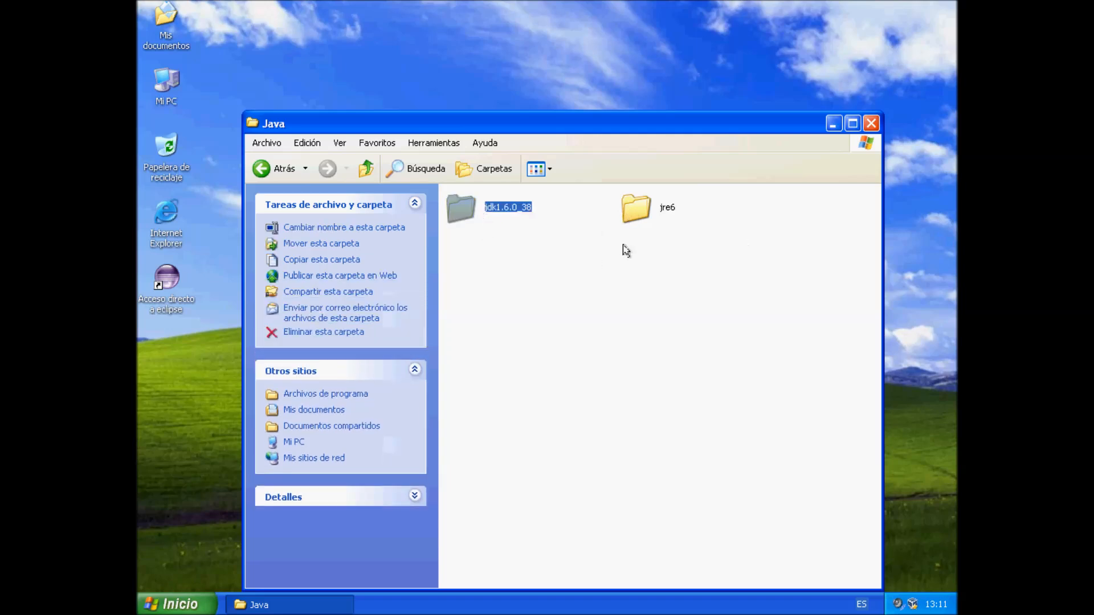
left_click(653, 217)
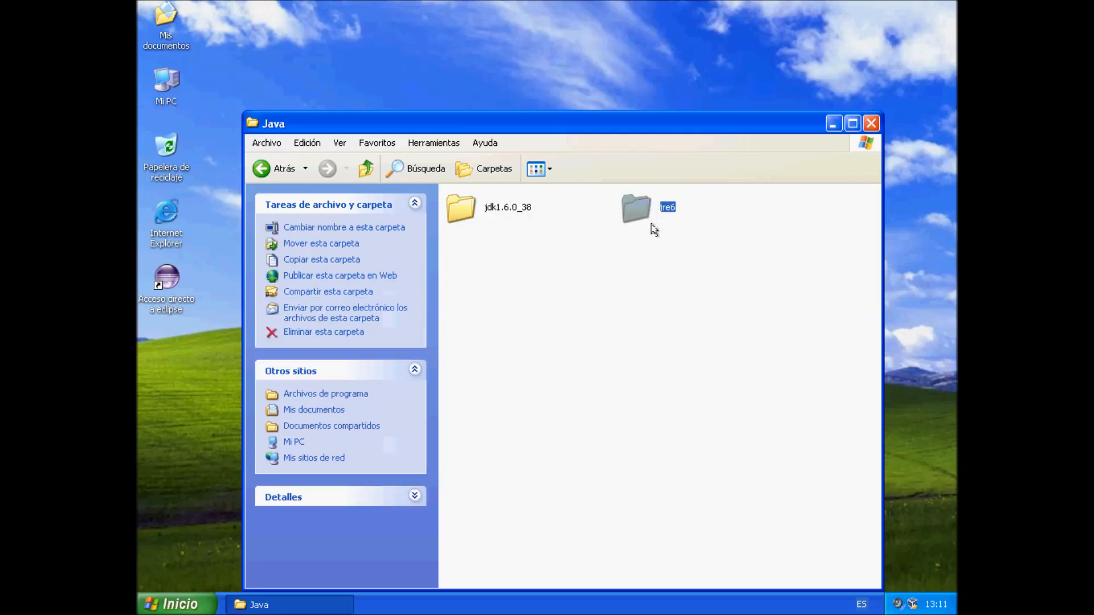
mouse_move(660, 212)
double_click(491, 213)
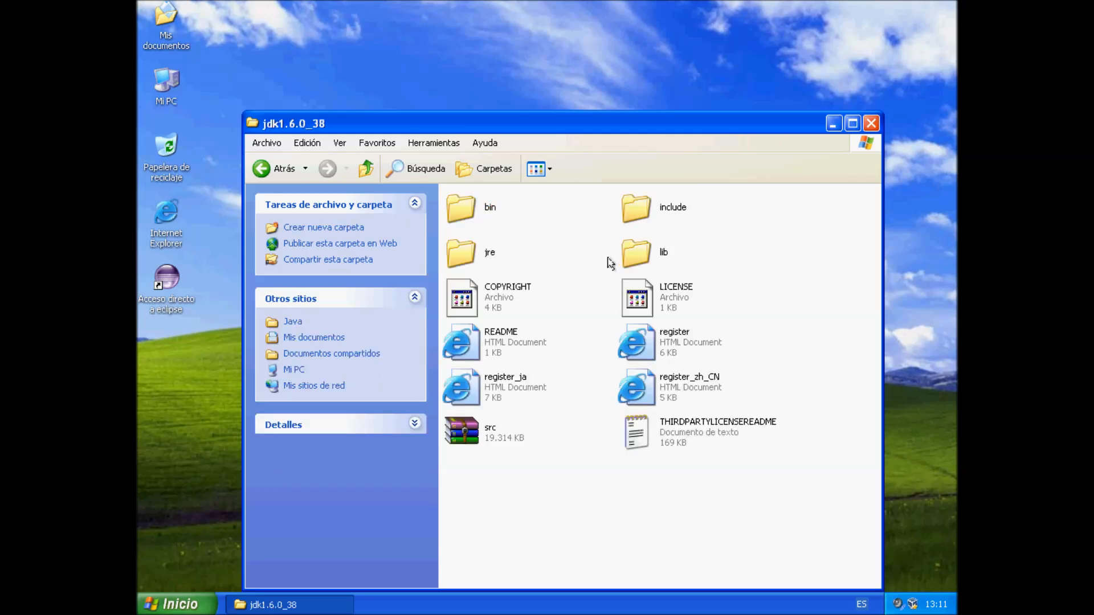
mouse_move(491, 215)
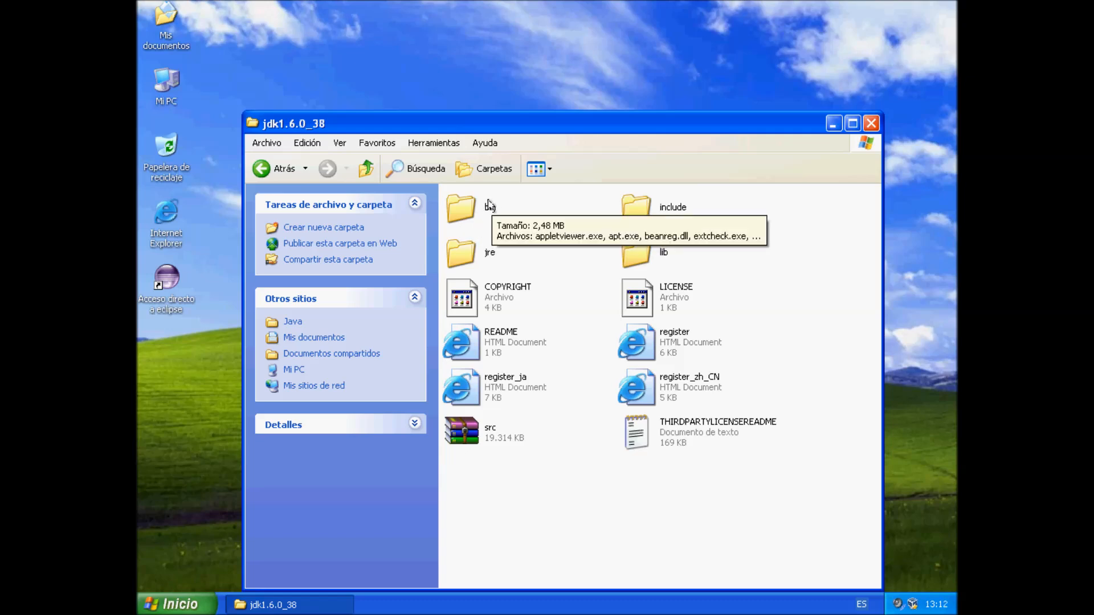
double_click(488, 204)
scroll(497, 225, "down", 1)
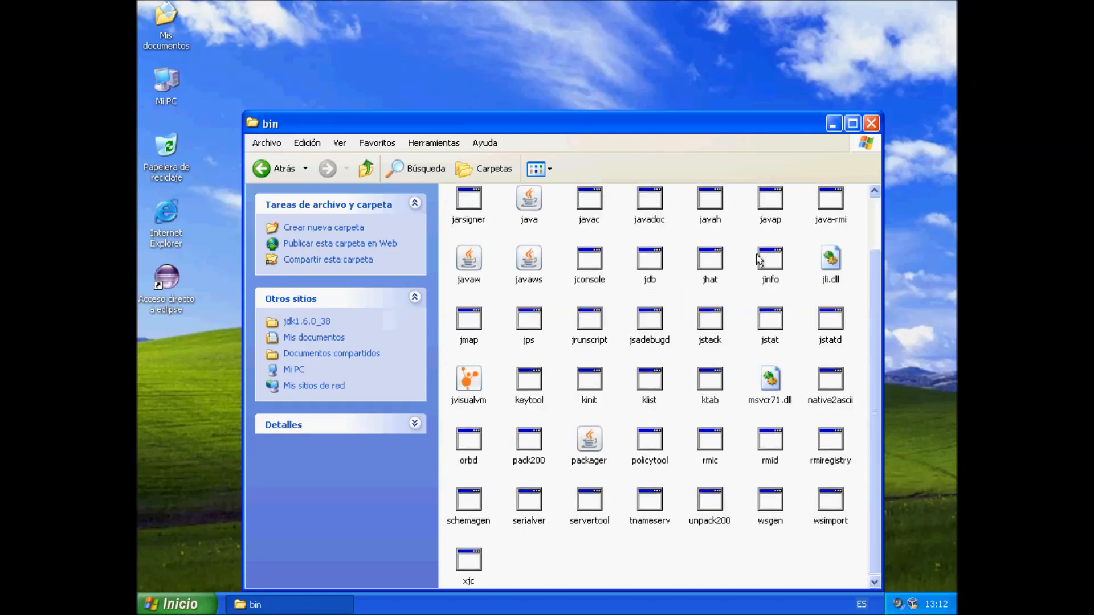
mouse_move(530, 220)
- View the bin folder in the folder tree and copy the location path from the javaw application's properties
left_click(465, 168)
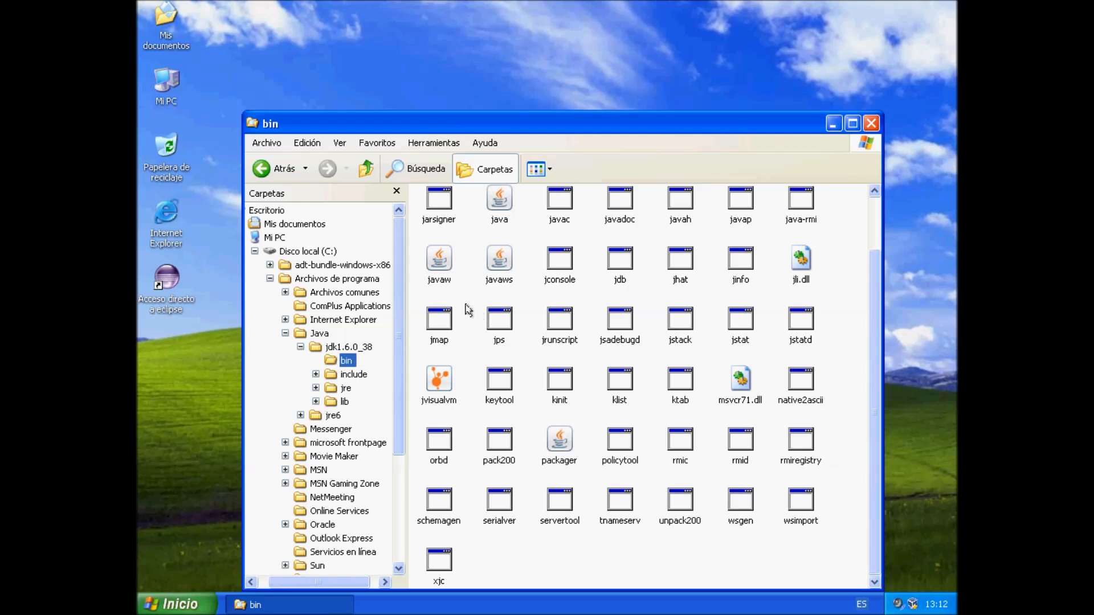
left_click(708, 312)
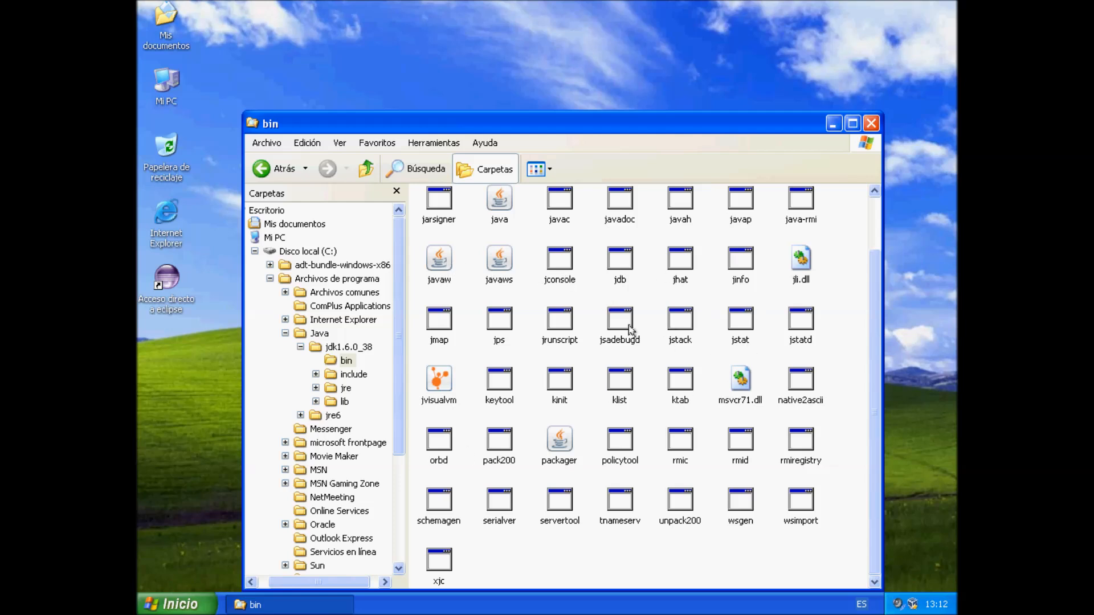
right_click(443, 271)
left_click(471, 488)
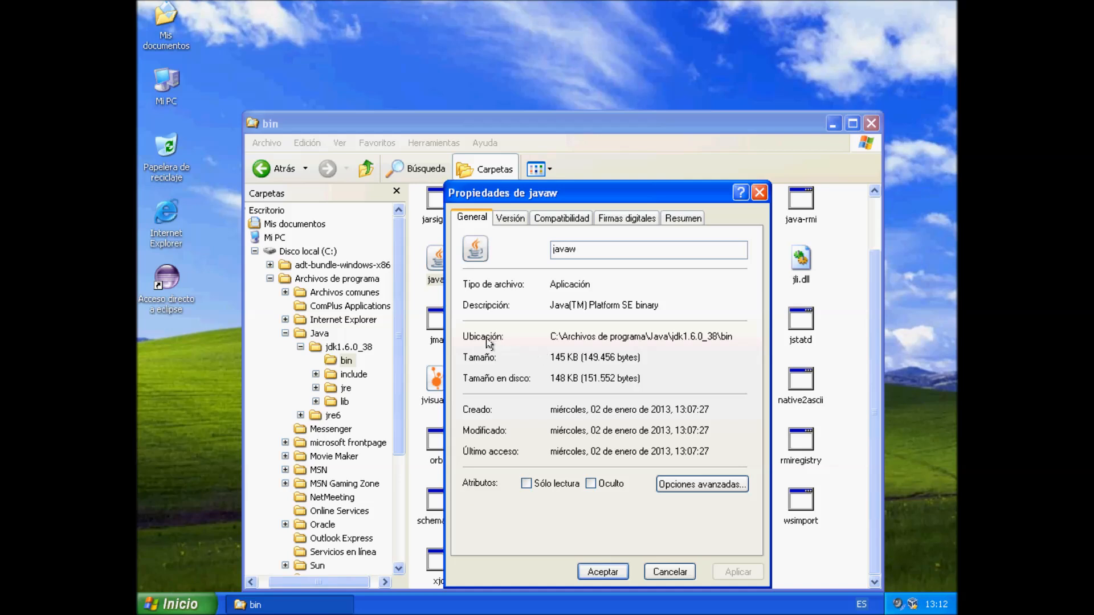
left_click_drag(553, 336, 736, 331)
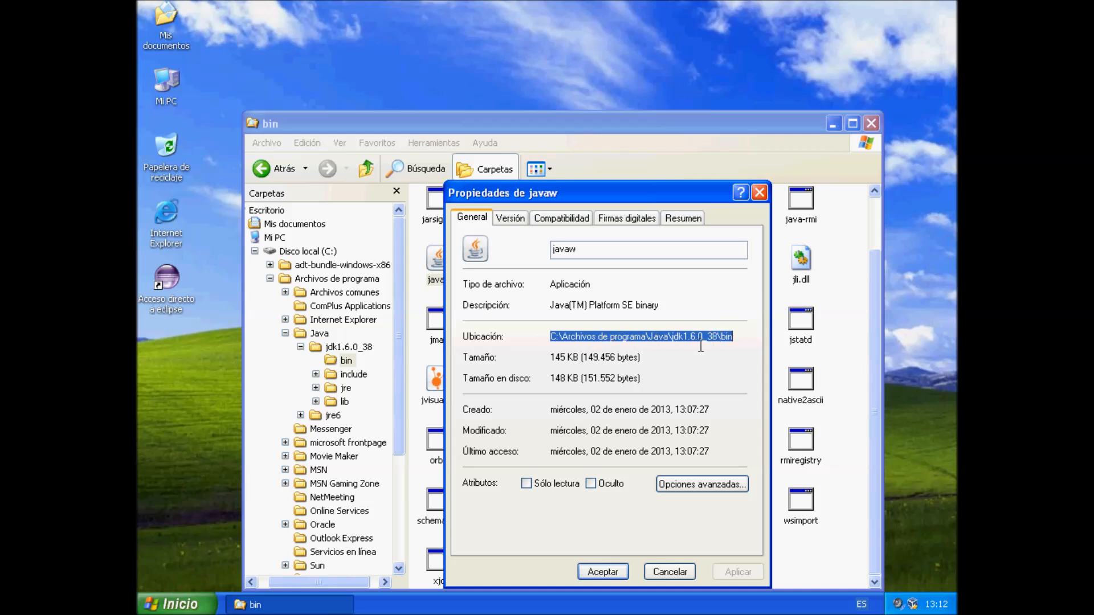
right_click(660, 346)
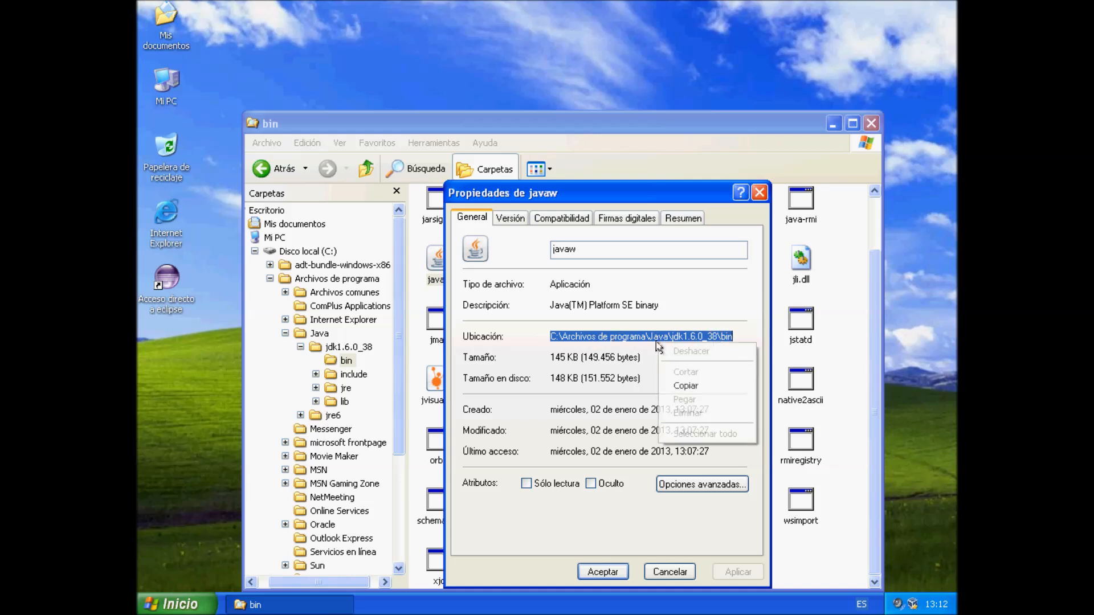
left_click(680, 387)
left_click(640, 379)
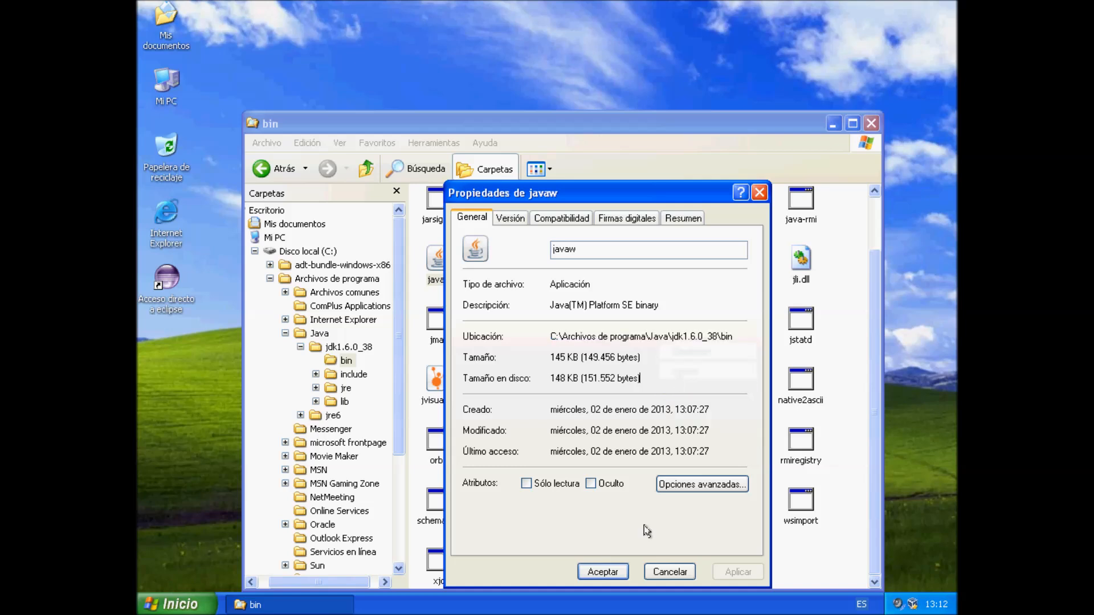
left_click(653, 571)
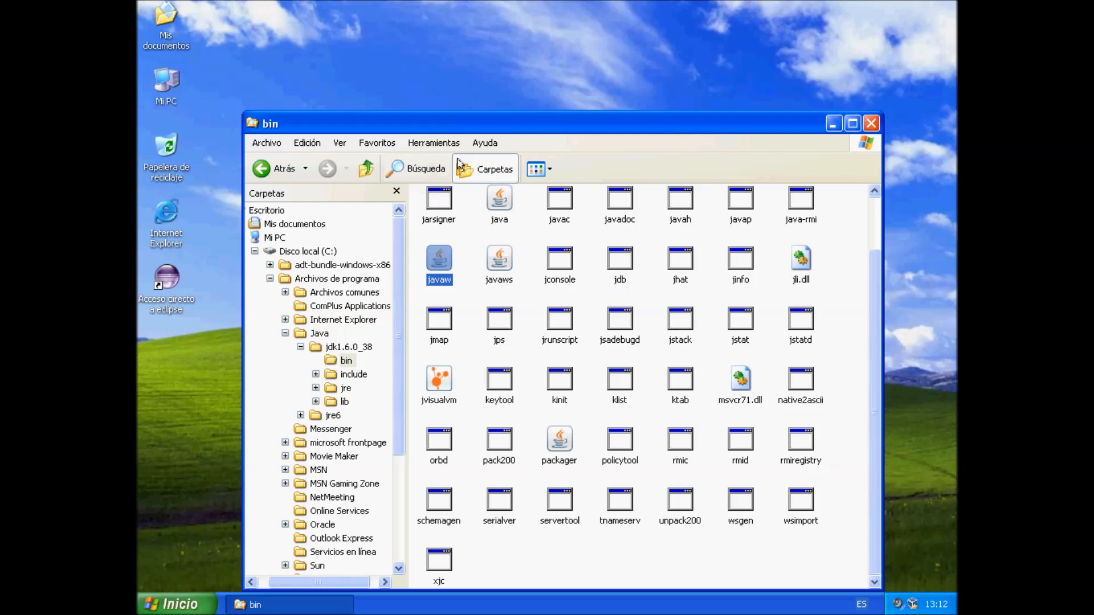
left_click(499, 169)
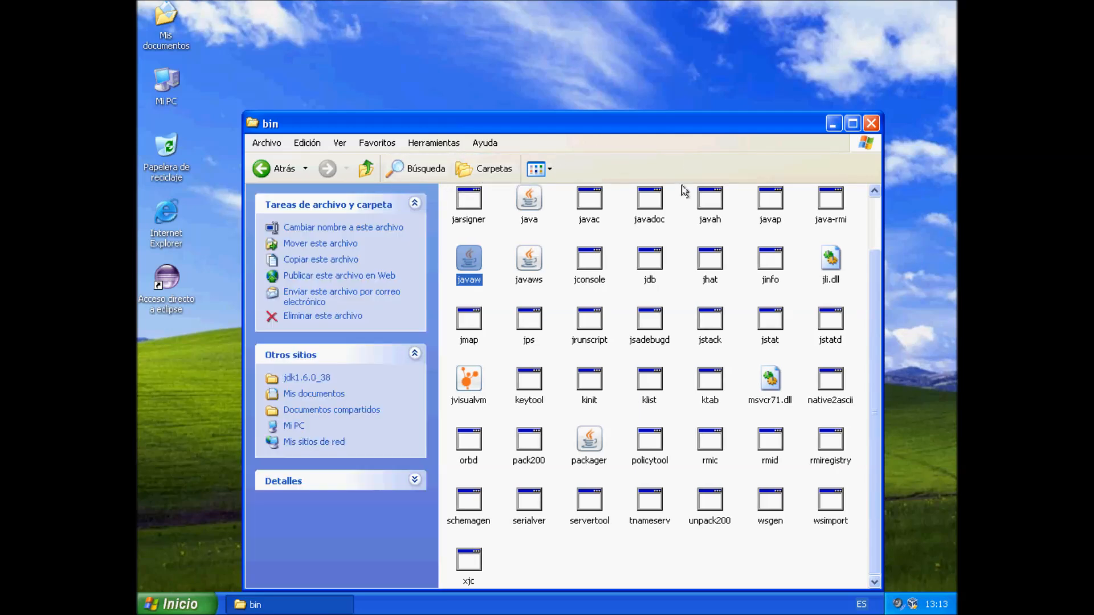
- Show the folder window's address bar, unlock the toolbars and place the address bar on its own row
left_click(340, 143)
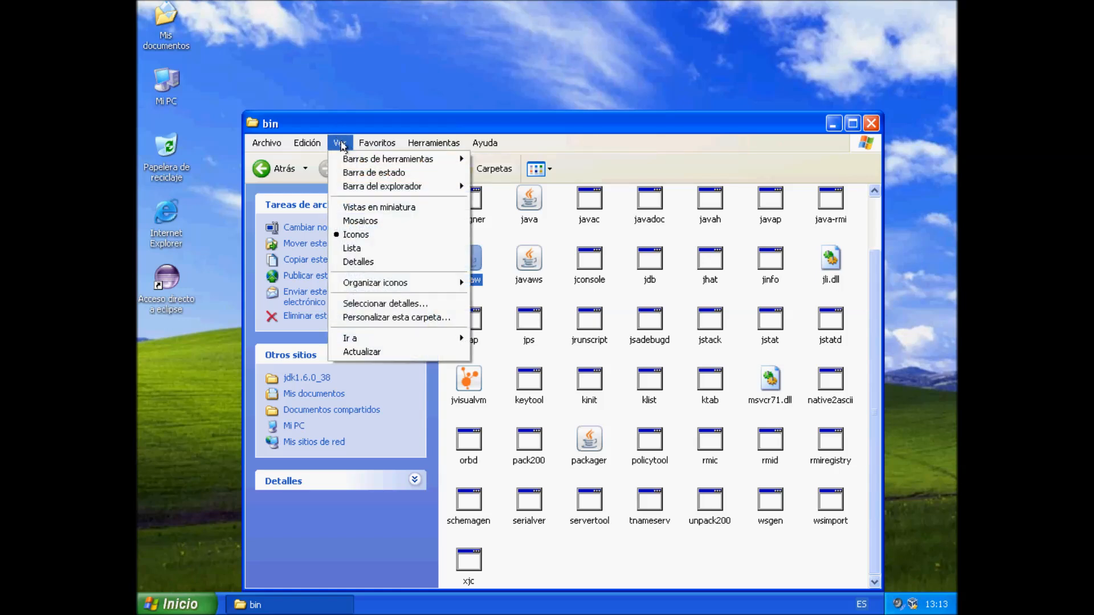
mouse_move(344, 160)
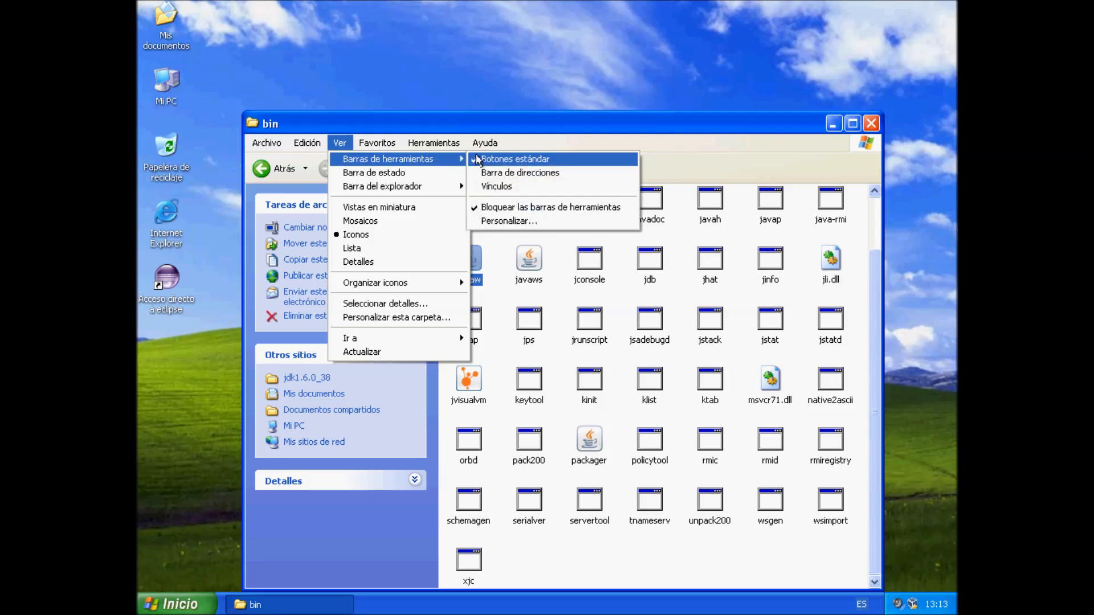
left_click(482, 173)
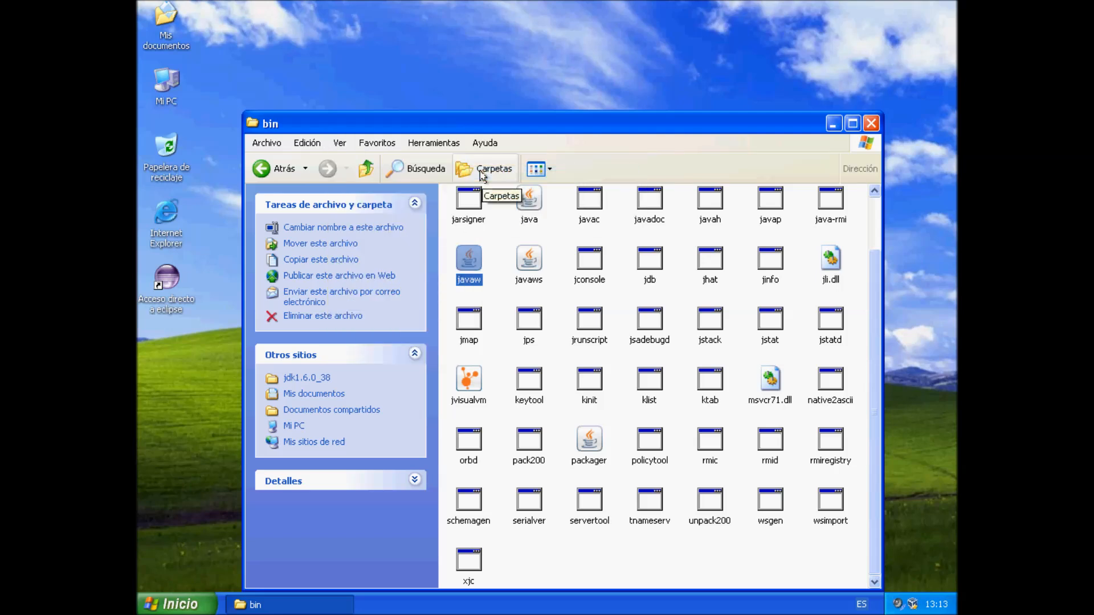
right_click(851, 171)
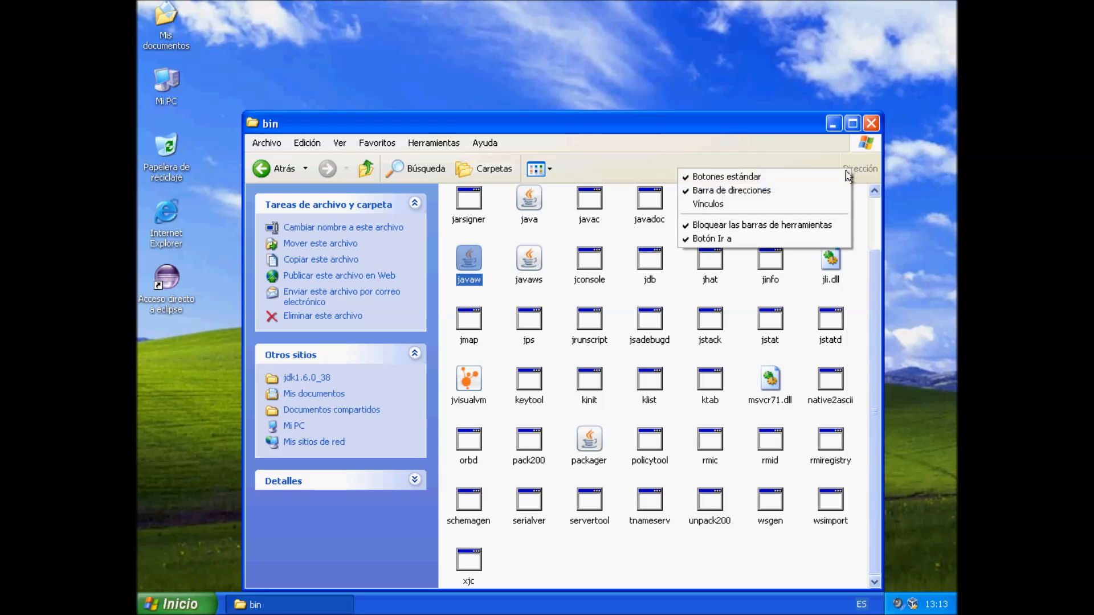
left_click(760, 225)
left_click_drag(855, 171, 847, 194)
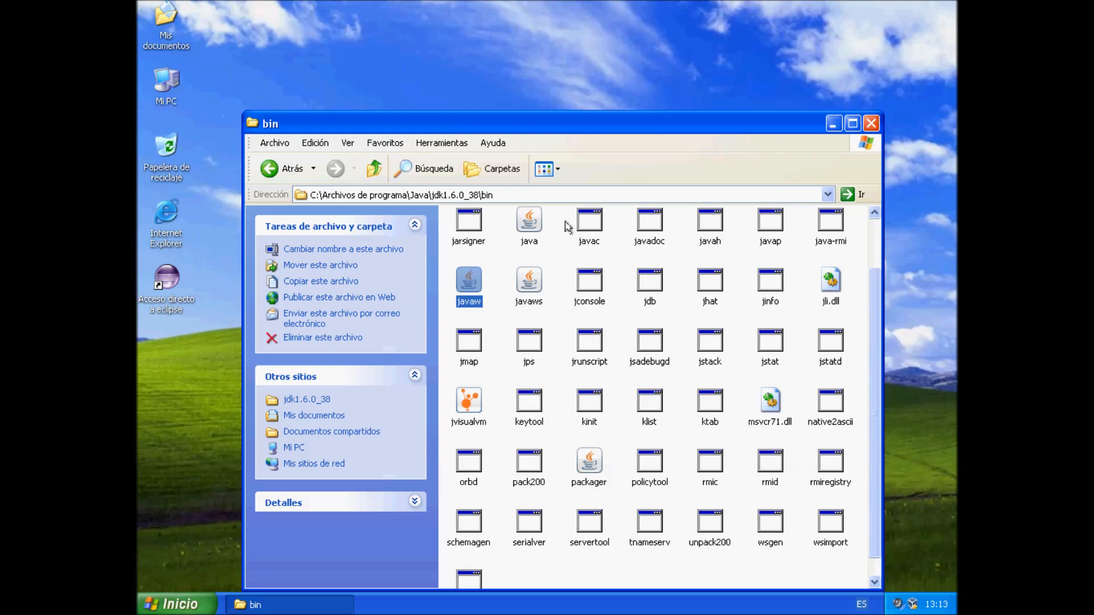
- Copy the path C:\Archivos de programa\Java\jdk1.6.0_38\bin from the address bar and close the folder window
left_click(505, 195)
key("ctrl+c")
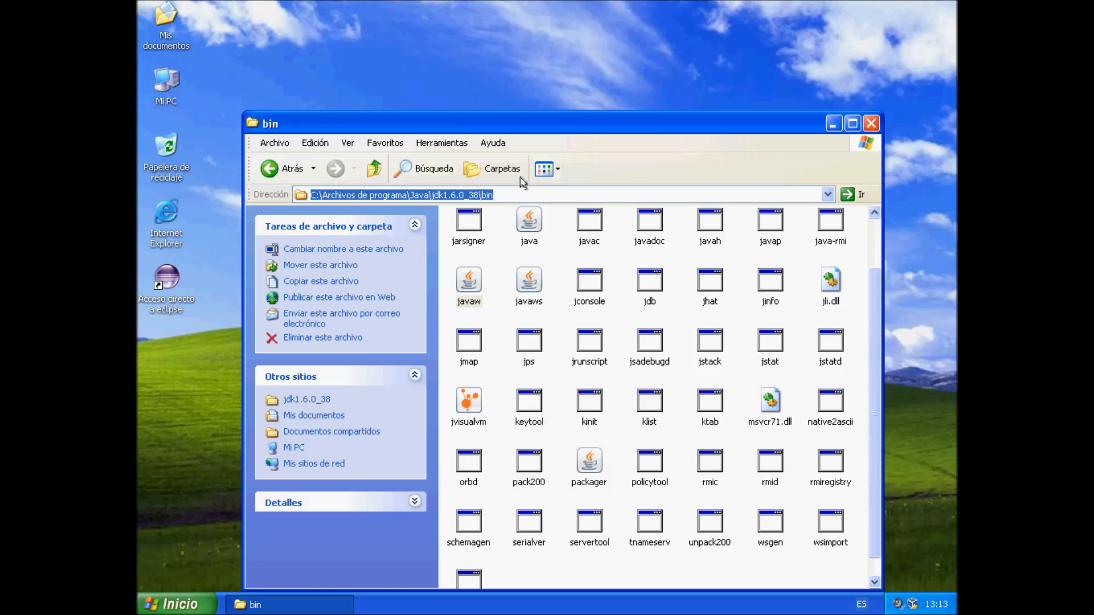
right_click(469, 196)
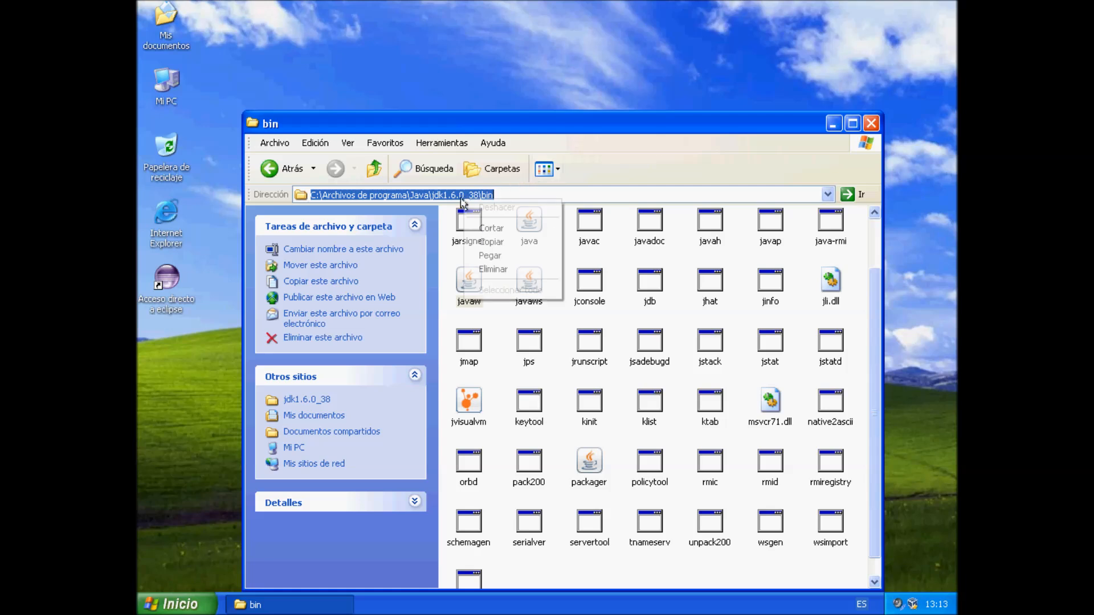
left_click(486, 243)
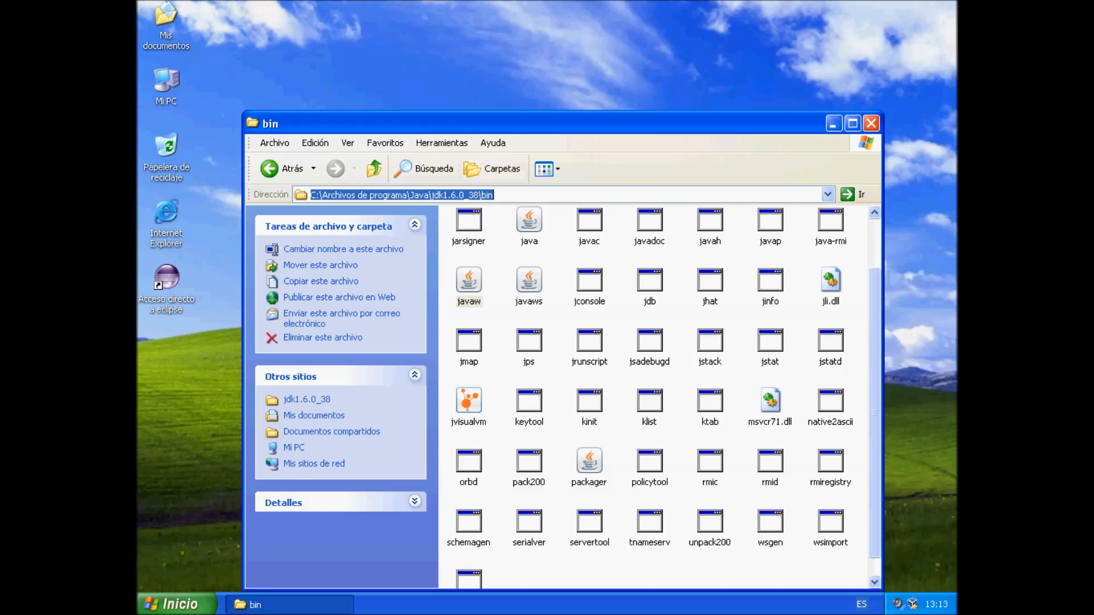
left_click(871, 124)
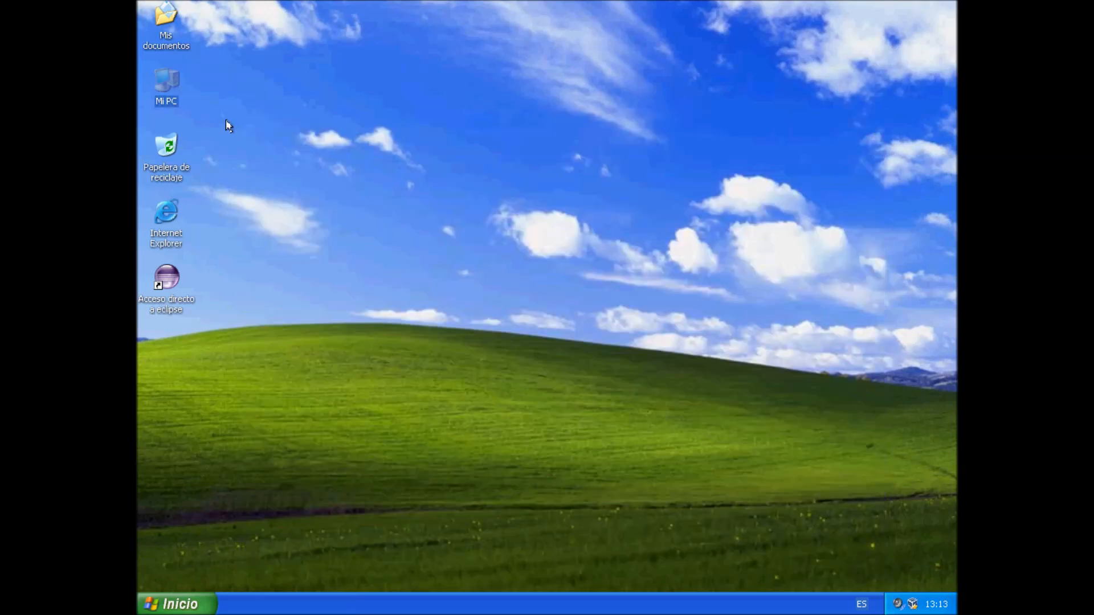
- Open the computer's system properties and bring up the environment variables from the advanced options
right_click(168, 75)
left_click(191, 229)
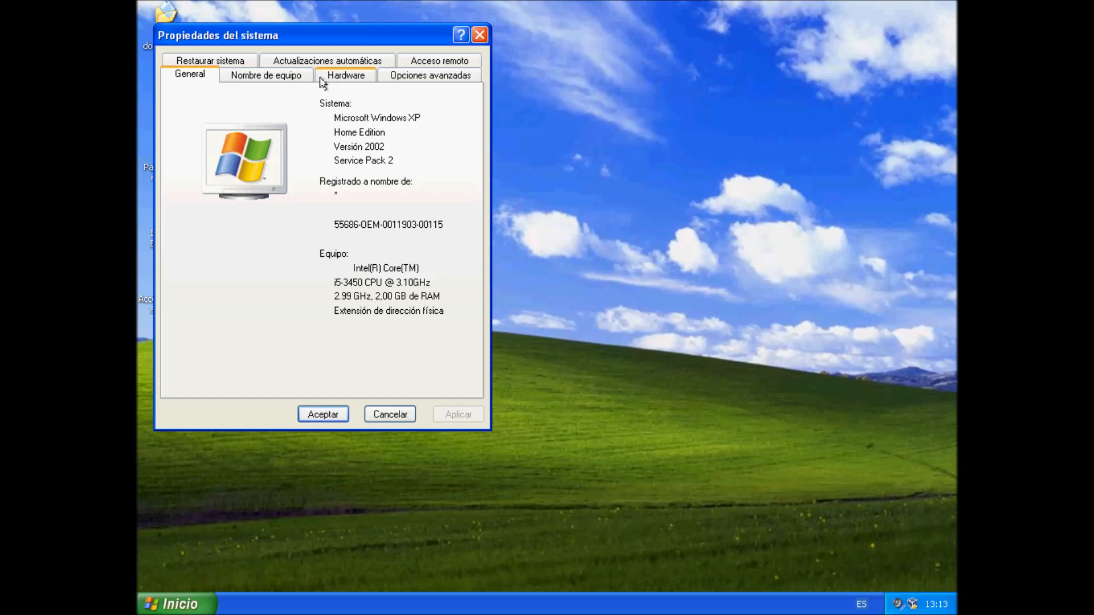
left_click(287, 80)
left_click(353, 74)
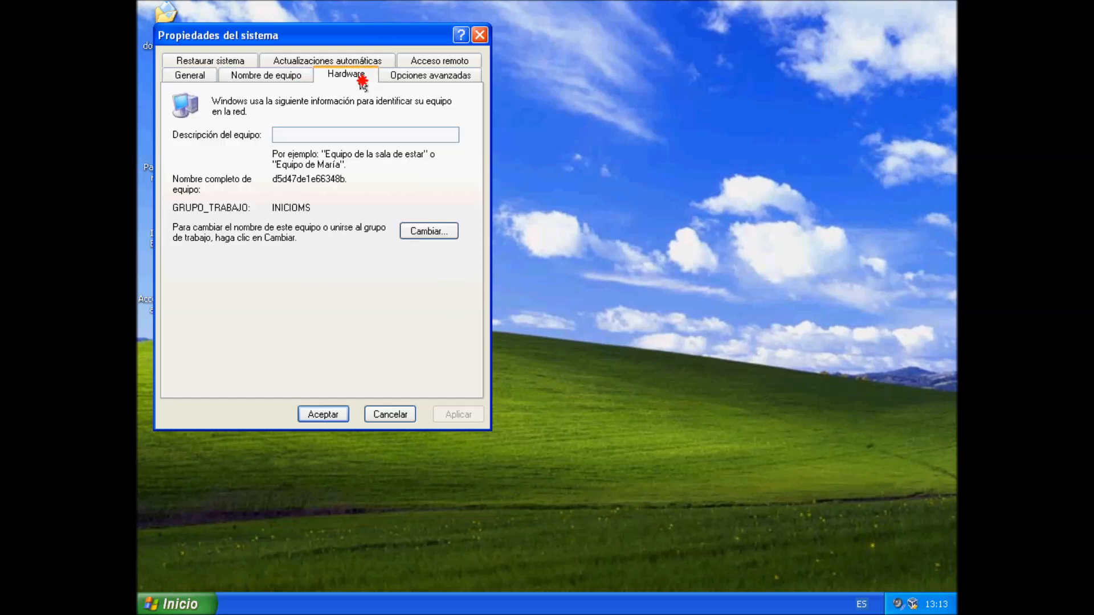
left_click(401, 80)
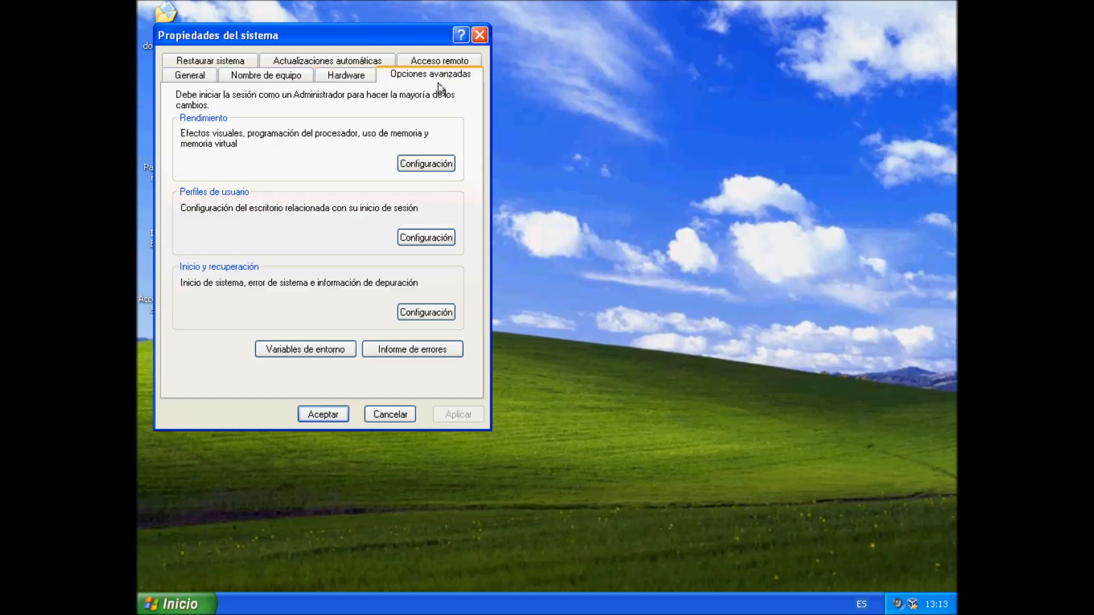
left_click(302, 349)
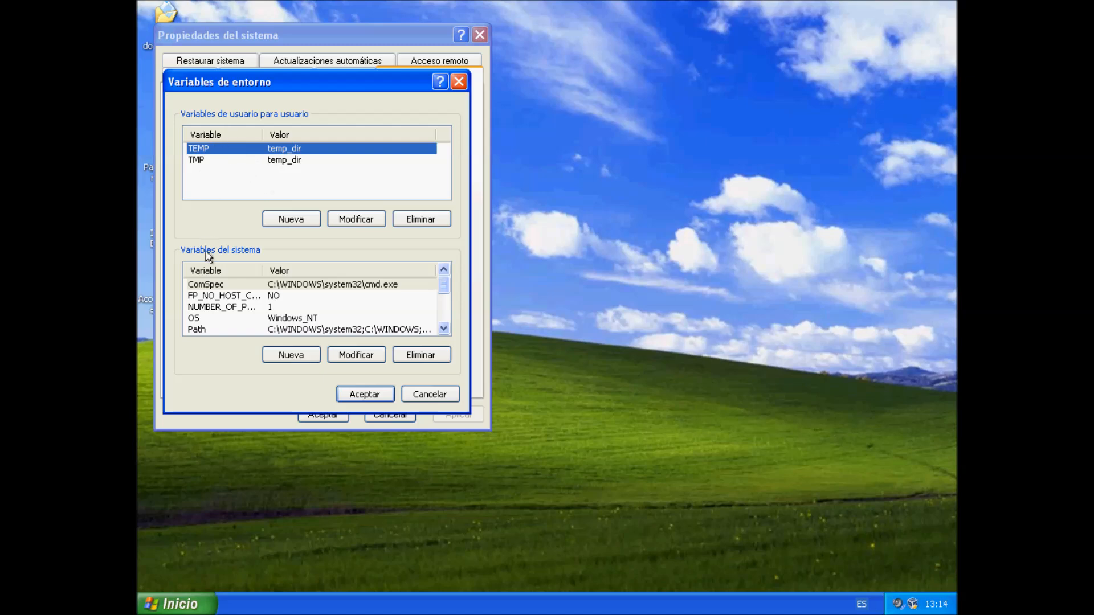
- Append ;C:\Archivos de programa\Java\jdk1.6.0_38\bin to the Path system variable and accept all the open property dialogs
left_click(197, 287)
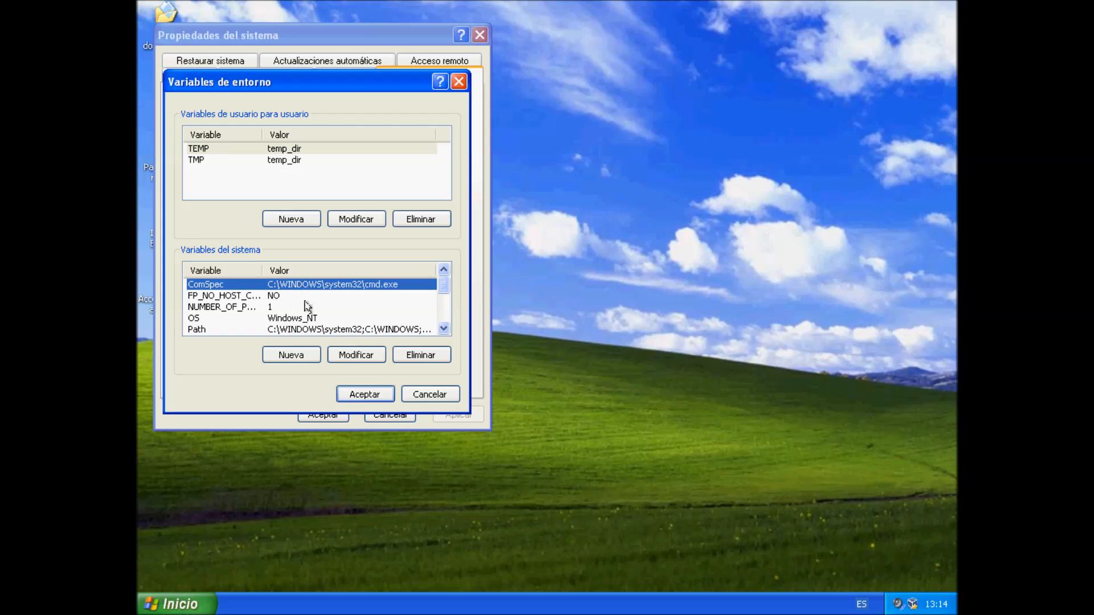
left_click(194, 330)
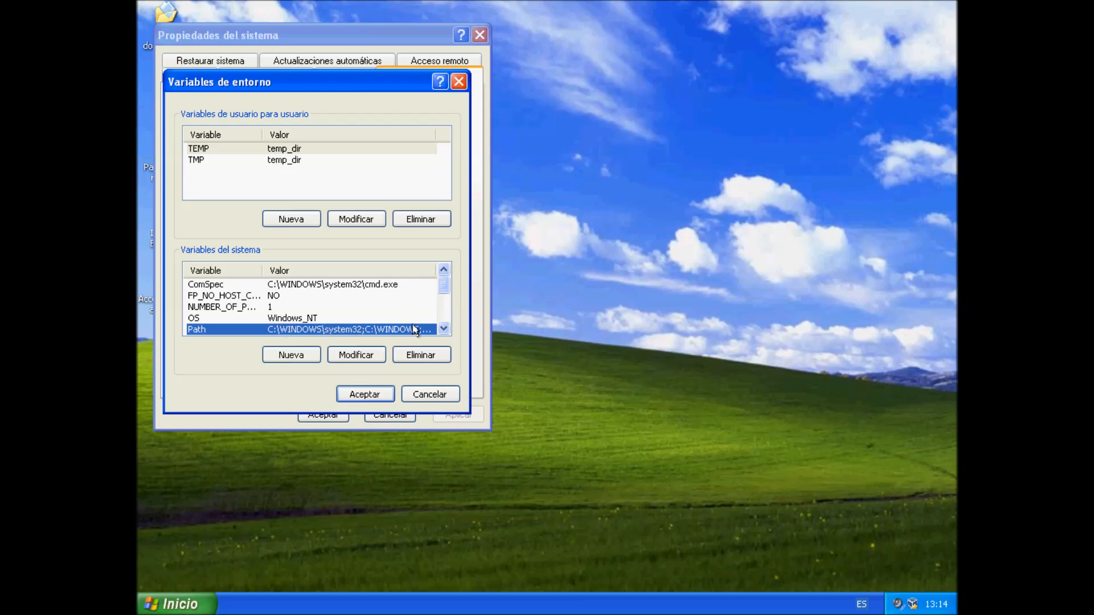
left_click(343, 357)
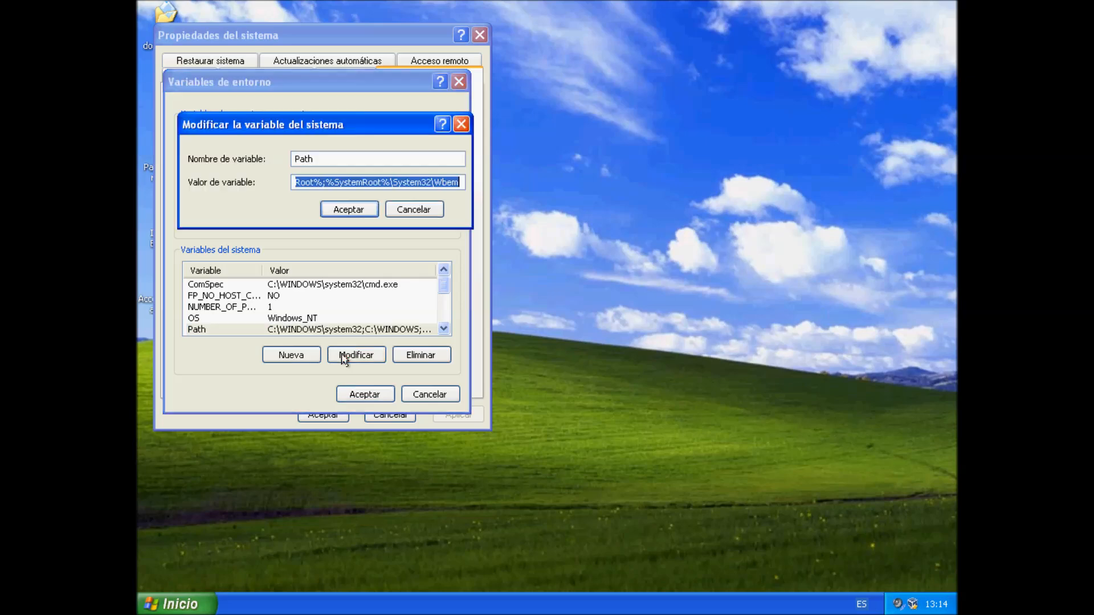
left_click(364, 178)
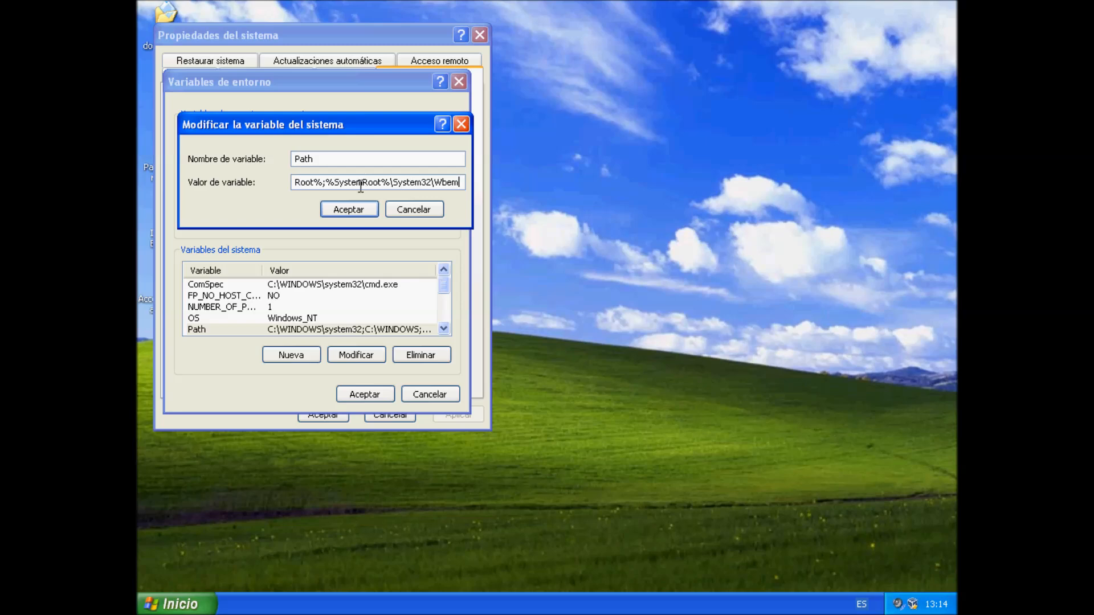
left_click_drag(330, 182, 388, 187)
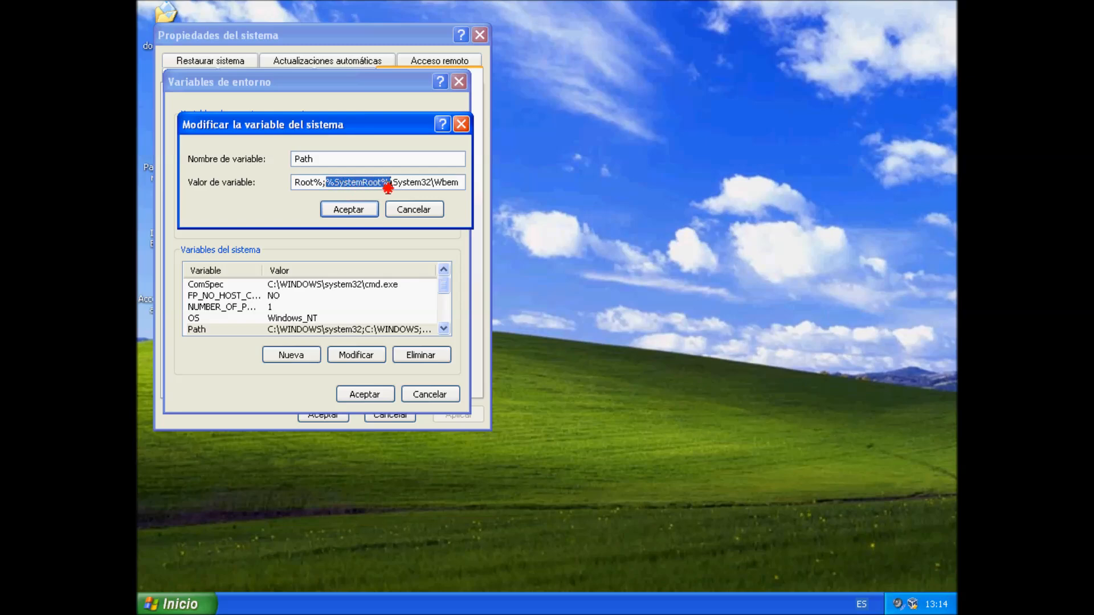
left_click(464, 182)
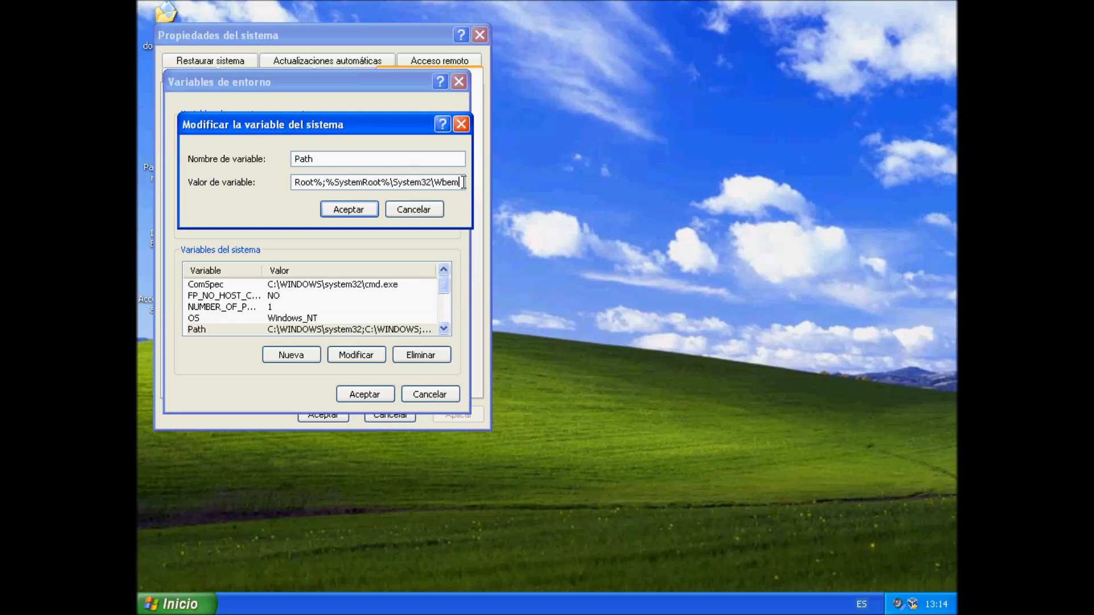
type(";")
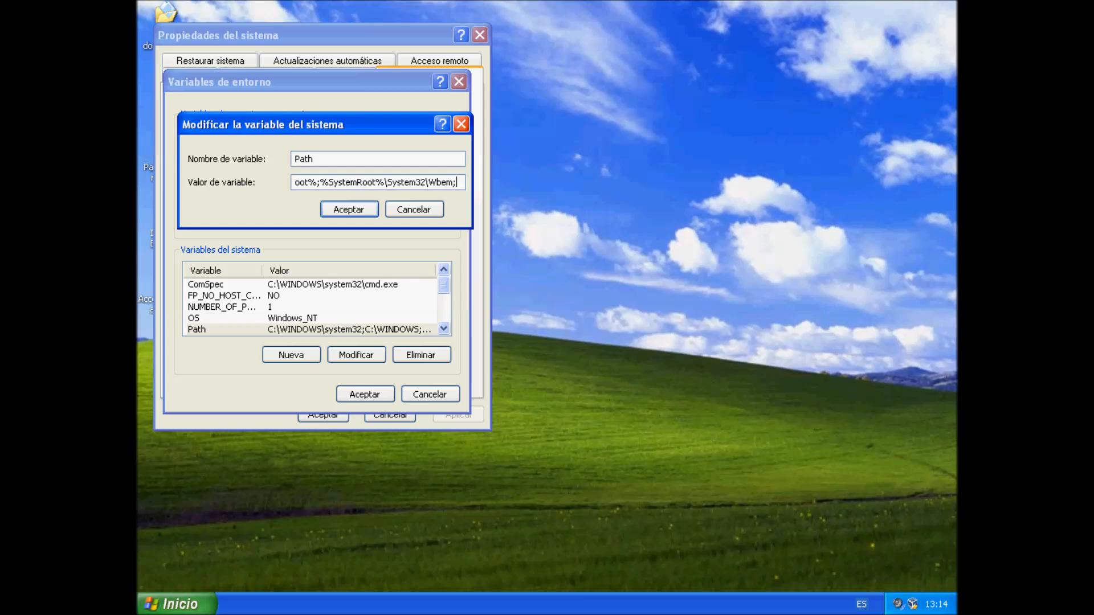
right_click(462, 182)
left_click(478, 240)
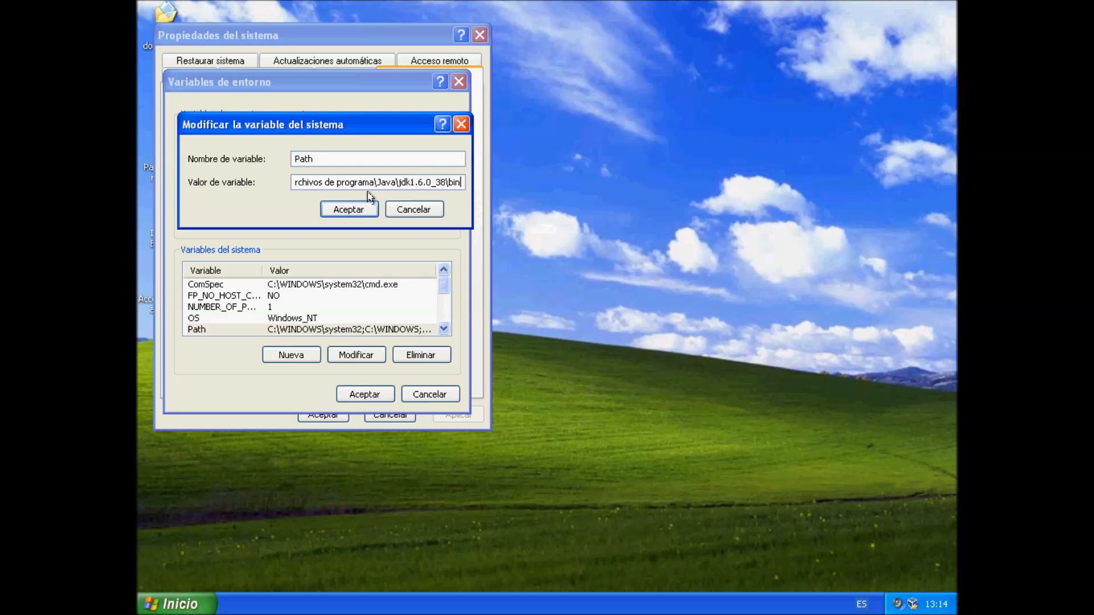
left_click(358, 209)
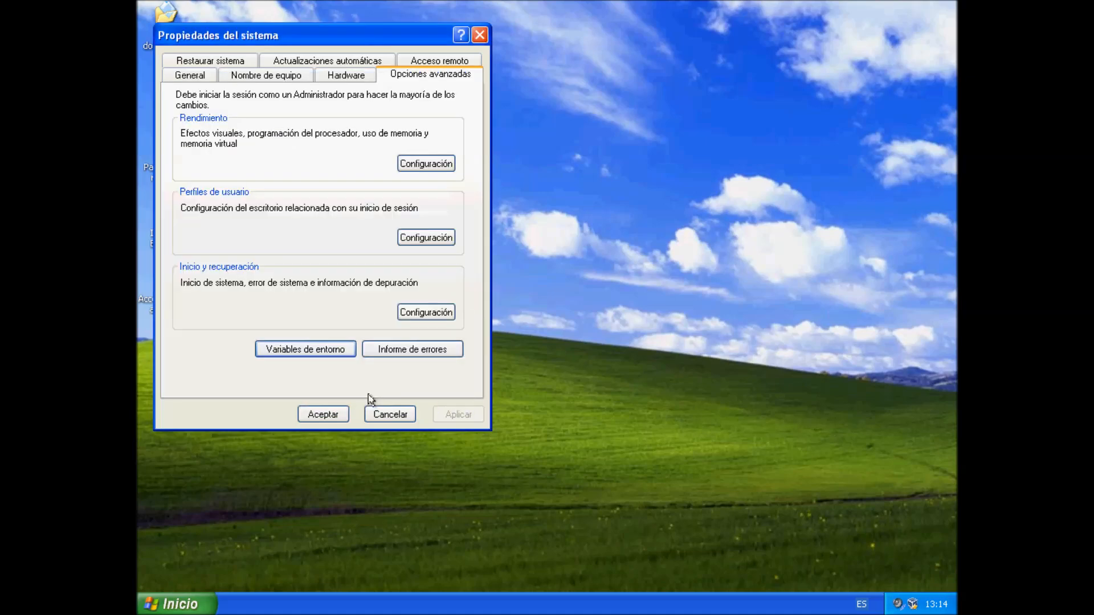
left_click(314, 416)
- Launch Eclipse ADT with the workspace C:\Documents and Settings\usuario\workspace and look over the Console and Outline views
double_click(176, 284)
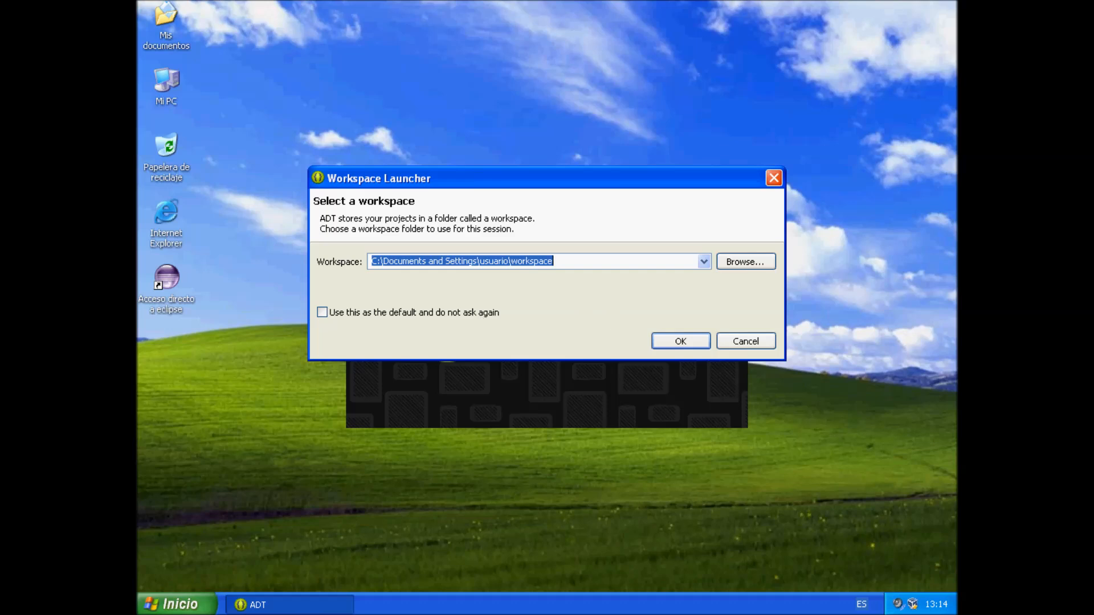
left_click(671, 341)
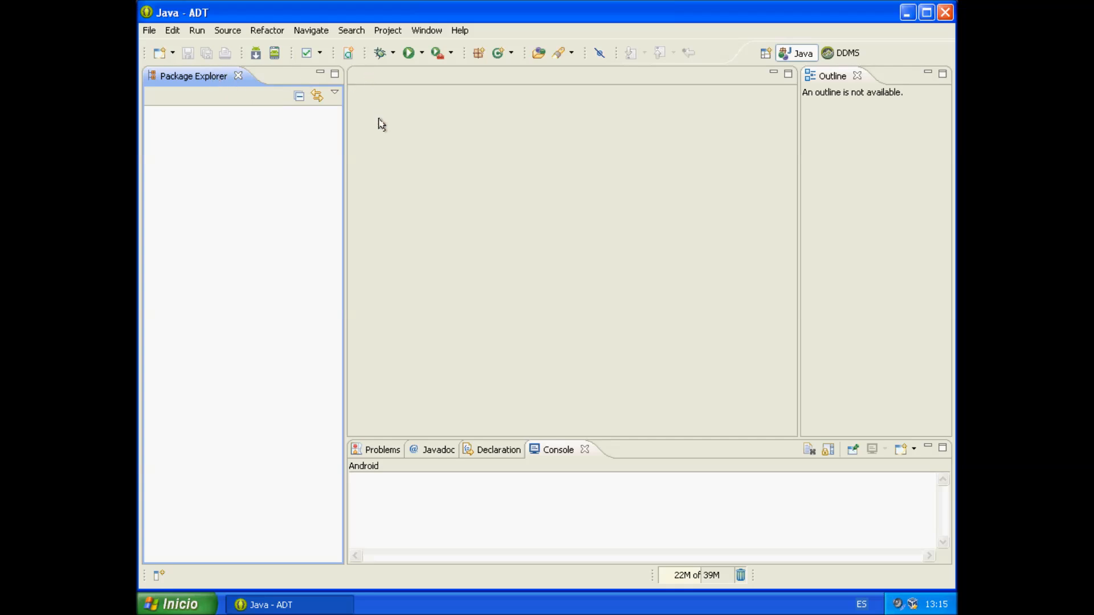
left_click(396, 490)
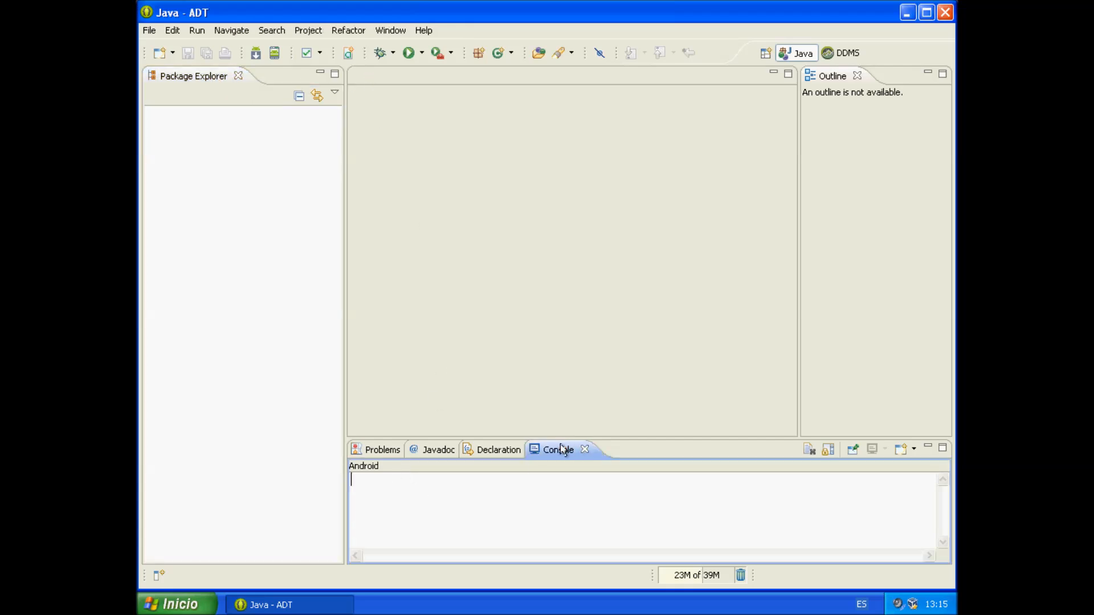
left_click(843, 155)
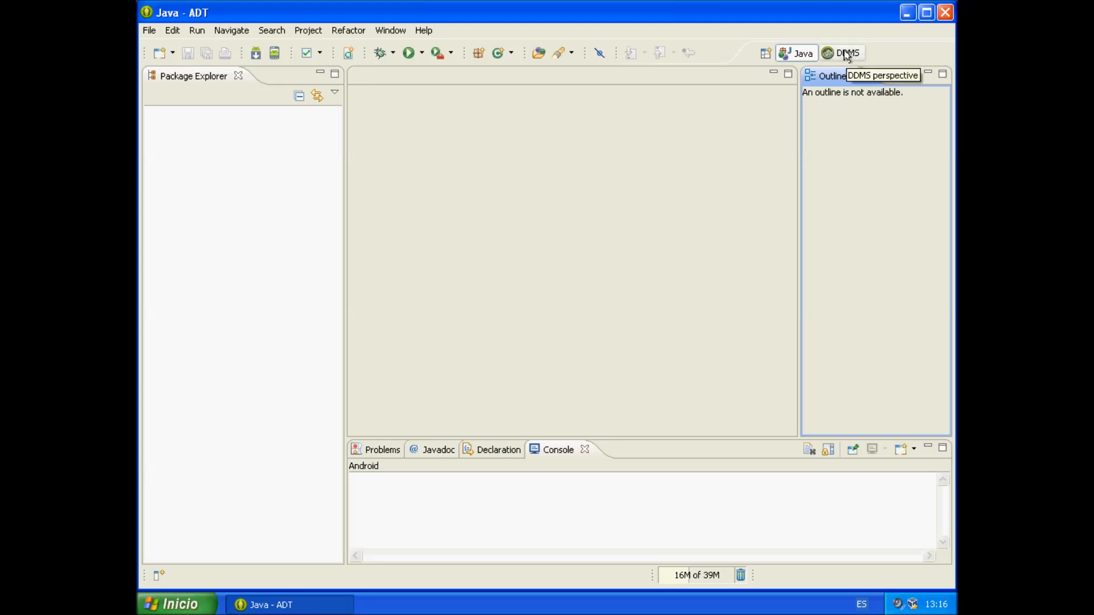
- View the DDMS perspective briefly and return to the Package Explorer in the Java perspective
left_click(847, 54)
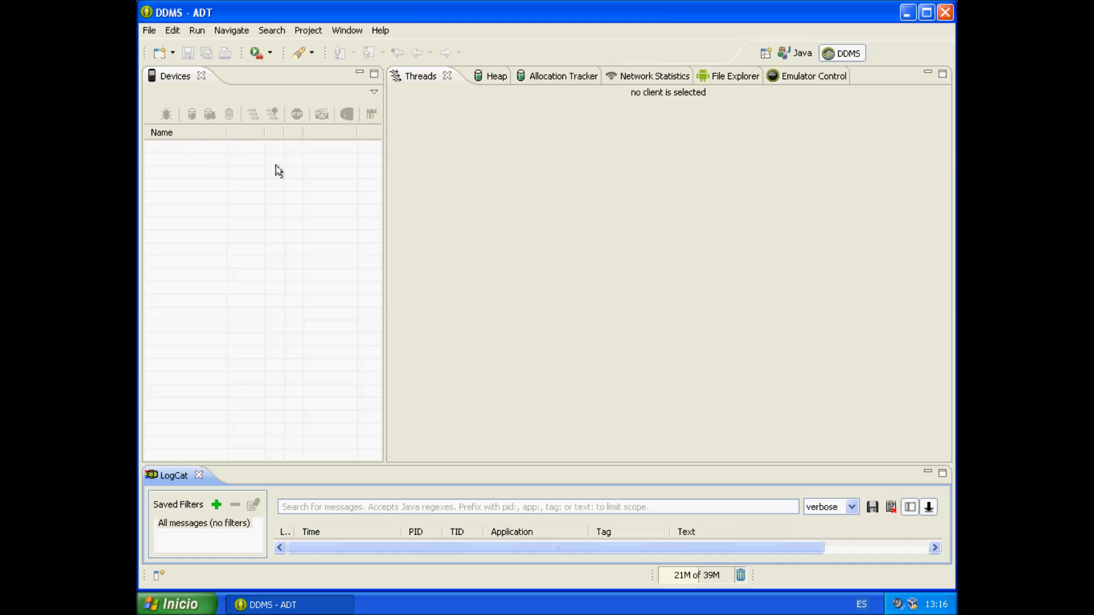
left_click(792, 53)
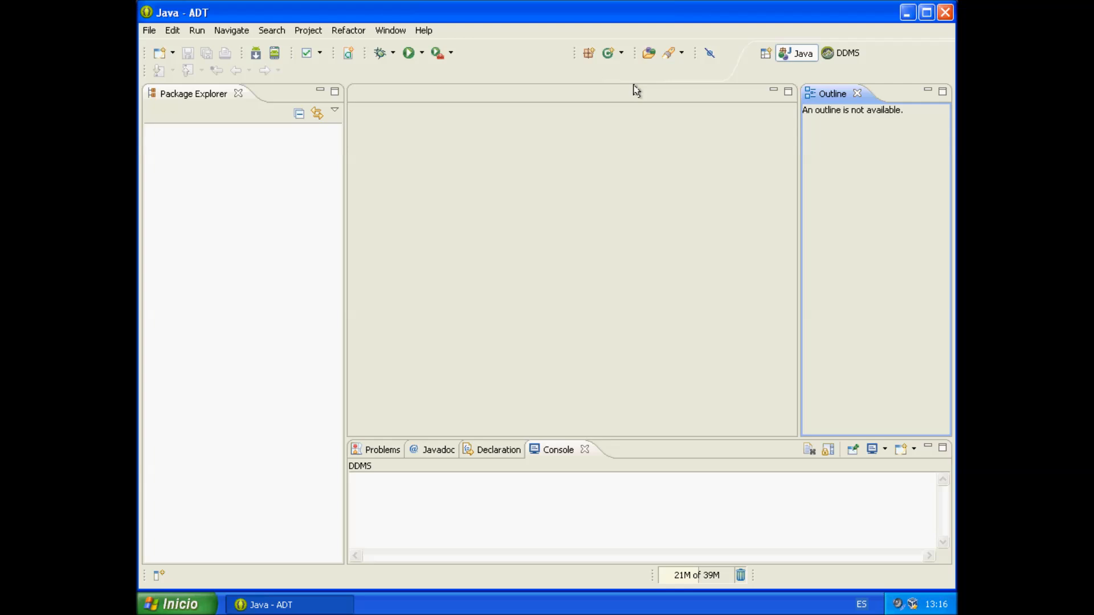
left_click(311, 182)
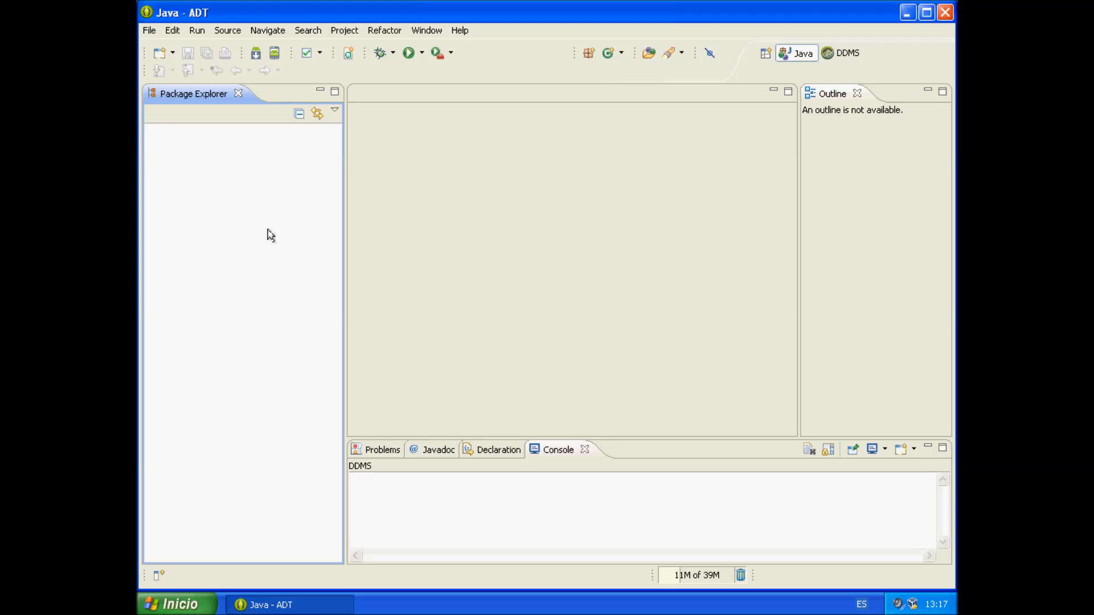
- Examine the Console, Declaration, Javadoc and Problems views of the Java perspective
left_click(414, 476)
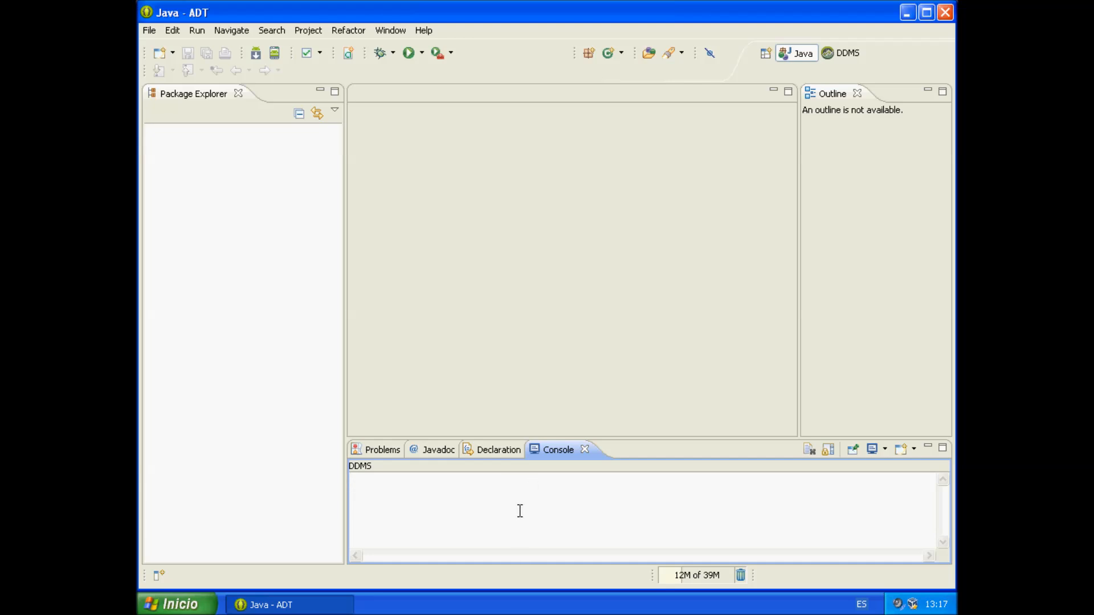
left_click(470, 453)
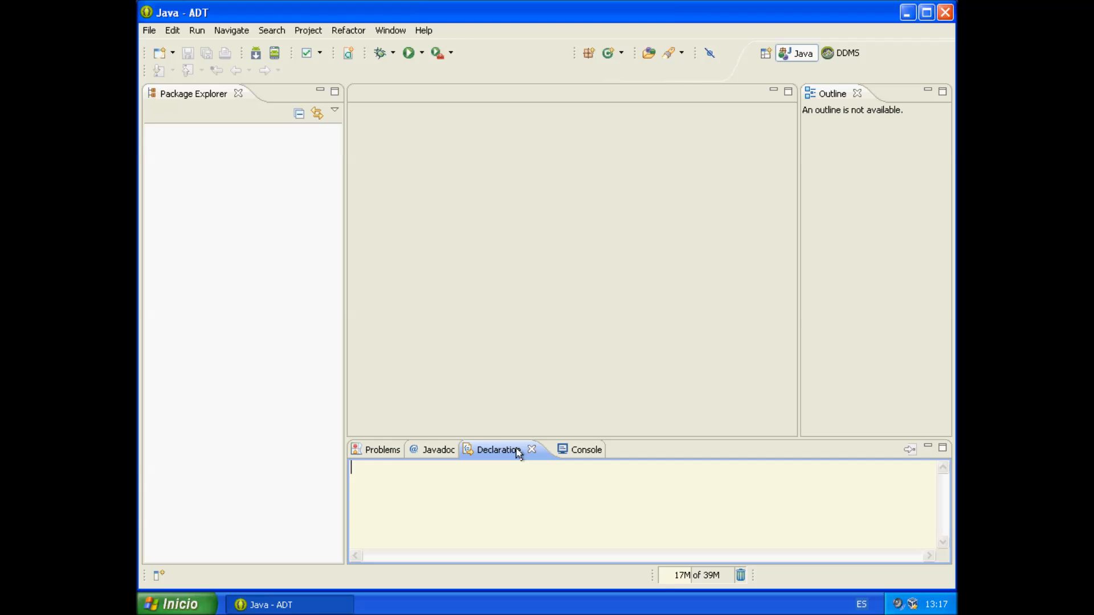
left_click(436, 456)
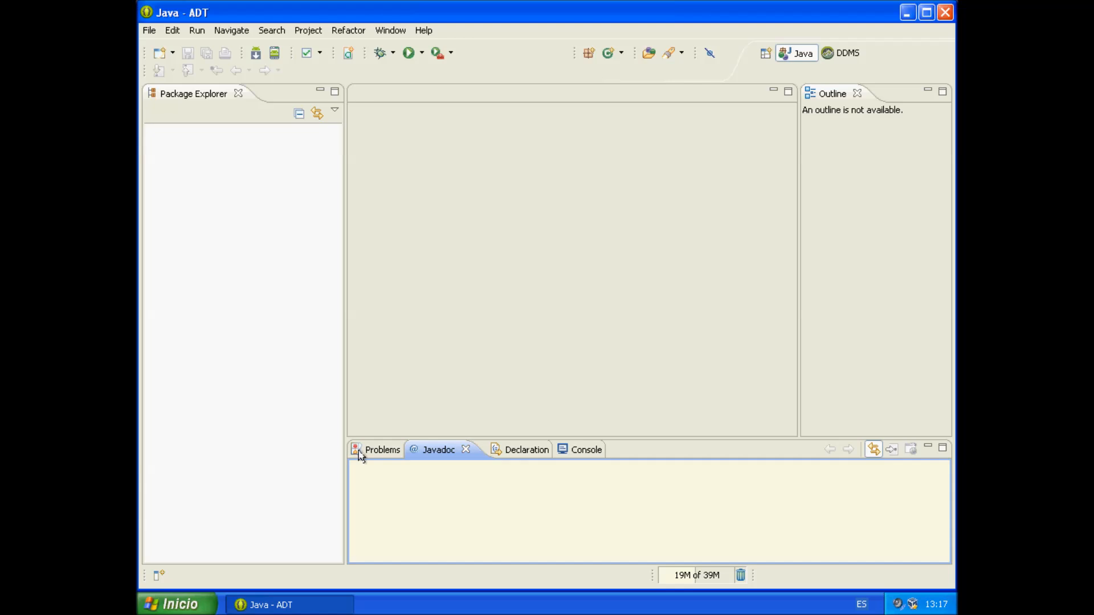
left_click(373, 449)
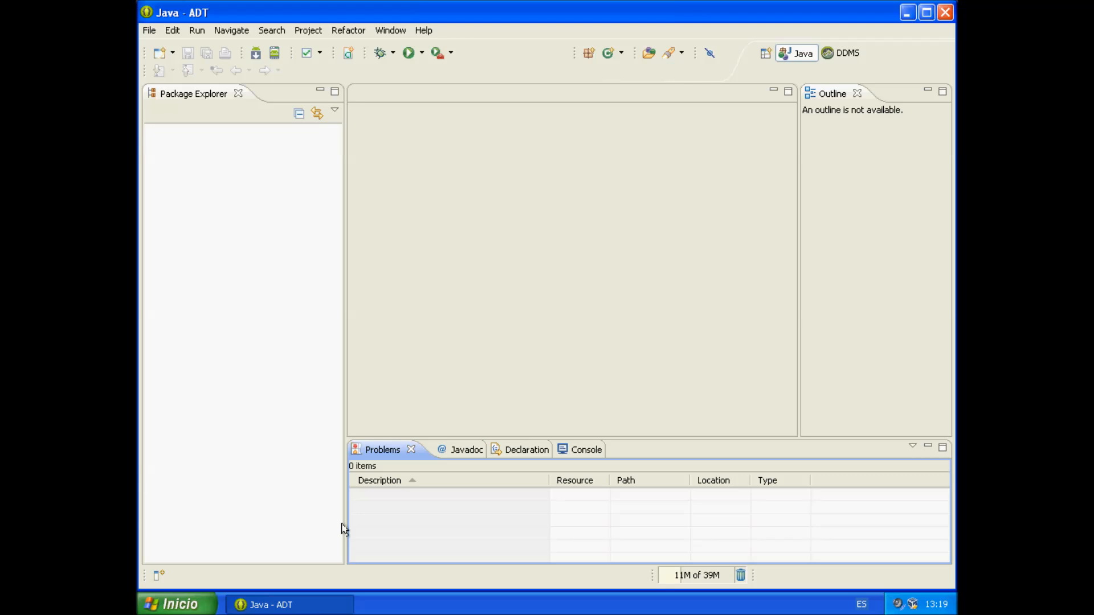
left_click(314, 548)
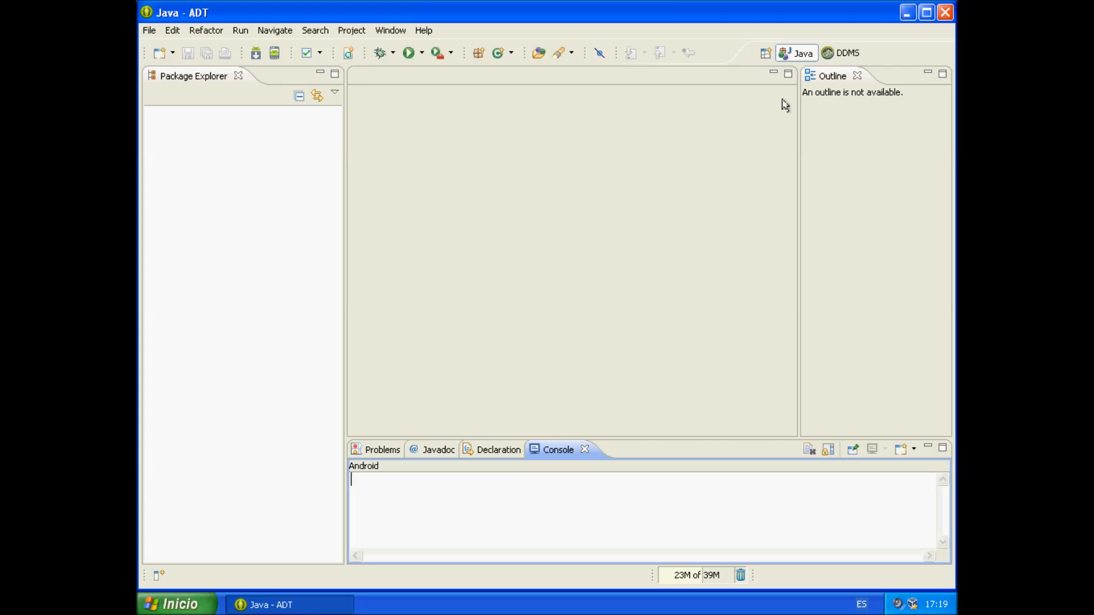
- Switch to the DDMS perspective and adjust the height of the LogCat view and the width of its Level column
left_click(854, 55)
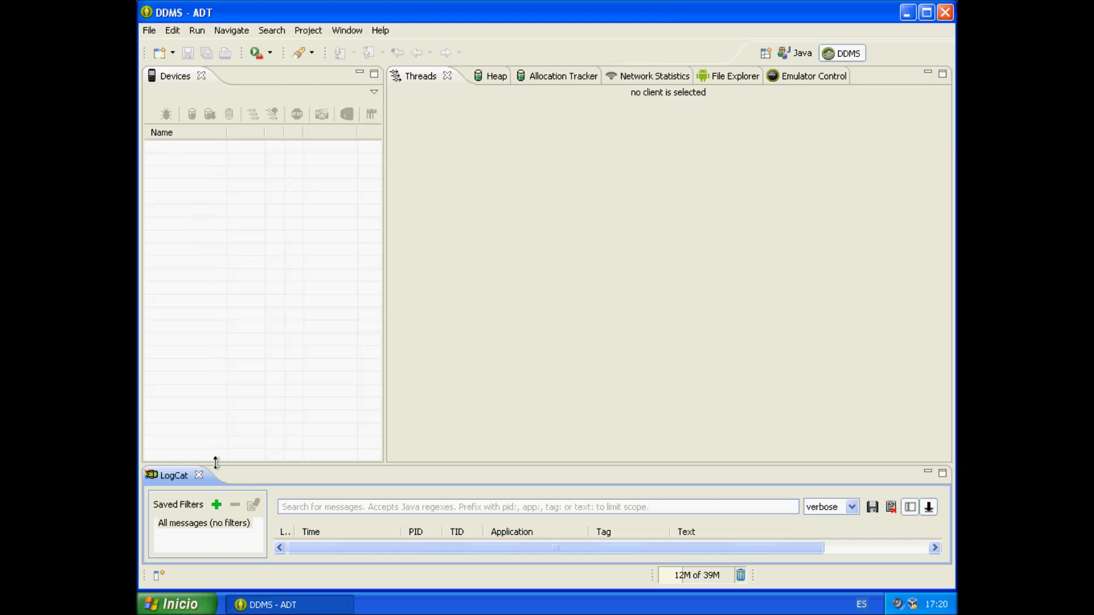
left_click_drag(216, 462, 232, 421)
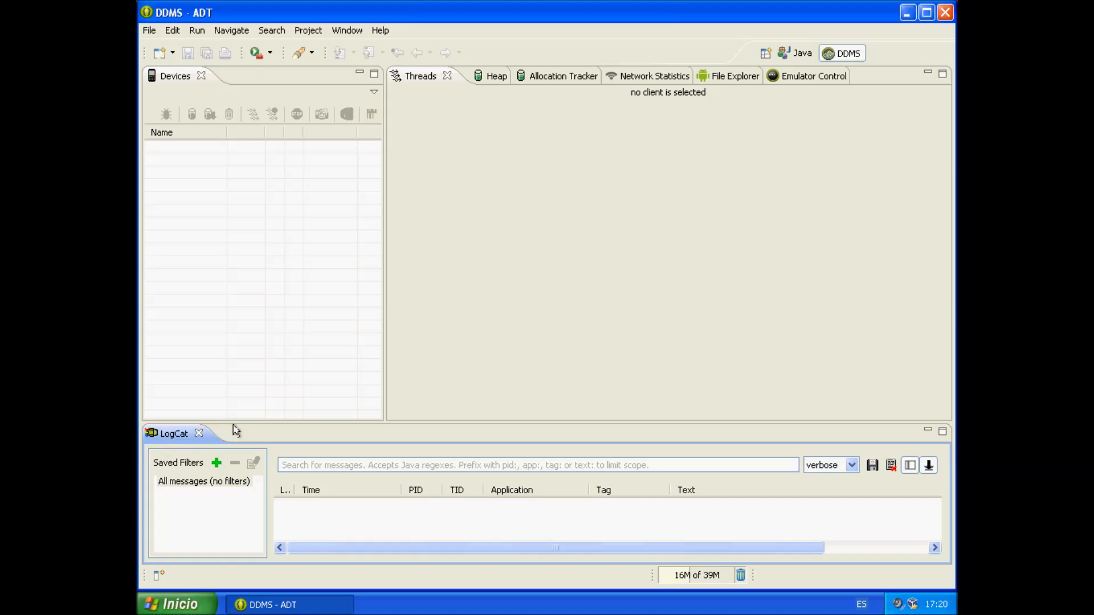
left_click_drag(232, 420, 249, 303)
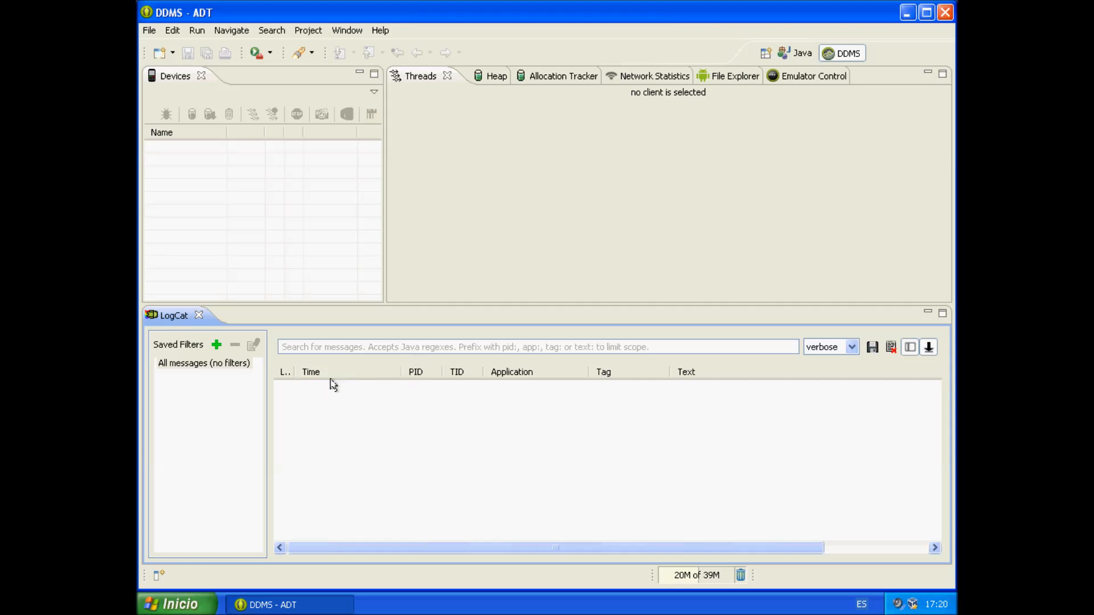
left_click_drag(292, 373, 309, 375)
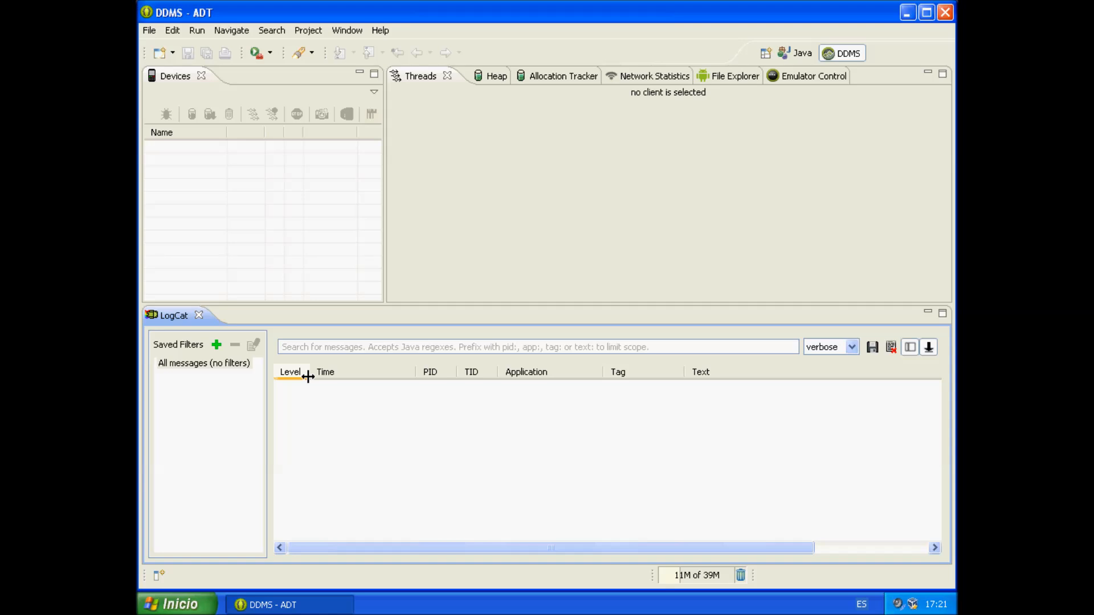
left_click_drag(308, 376, 296, 378)
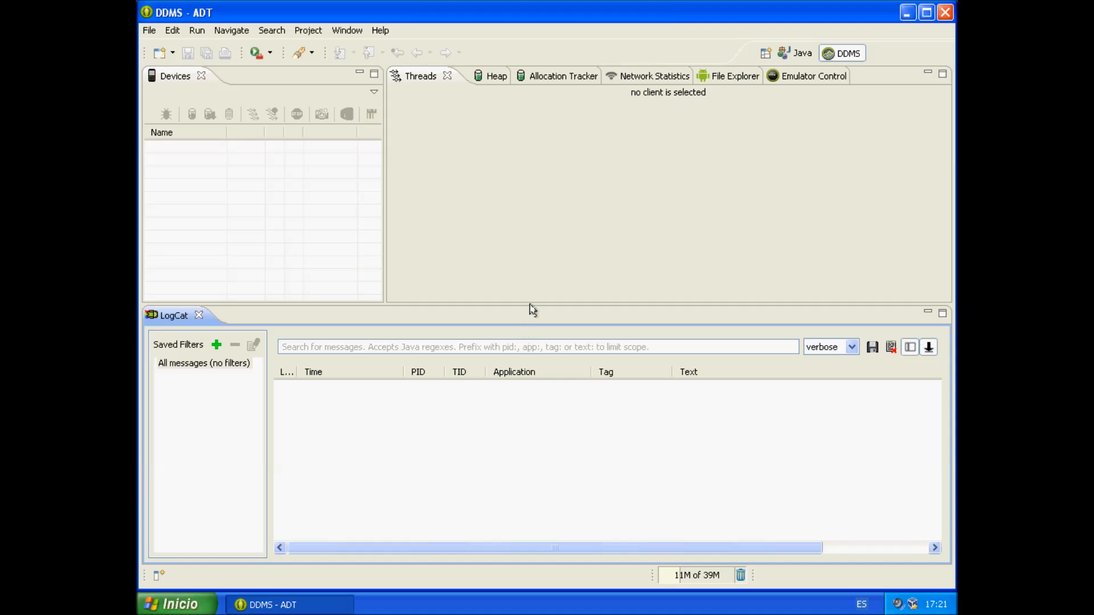
left_click_drag(529, 303, 538, 414)
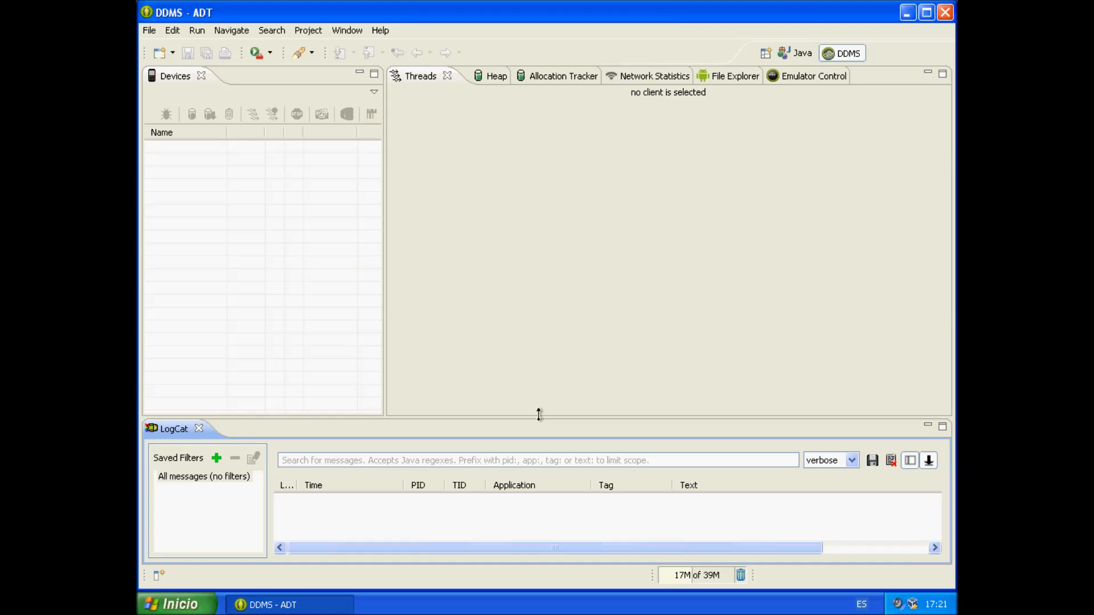
- Examine the Threads, Heap, Allocation Tracker and Network Statistics views in the DDMS perspective
left_click(489, 303)
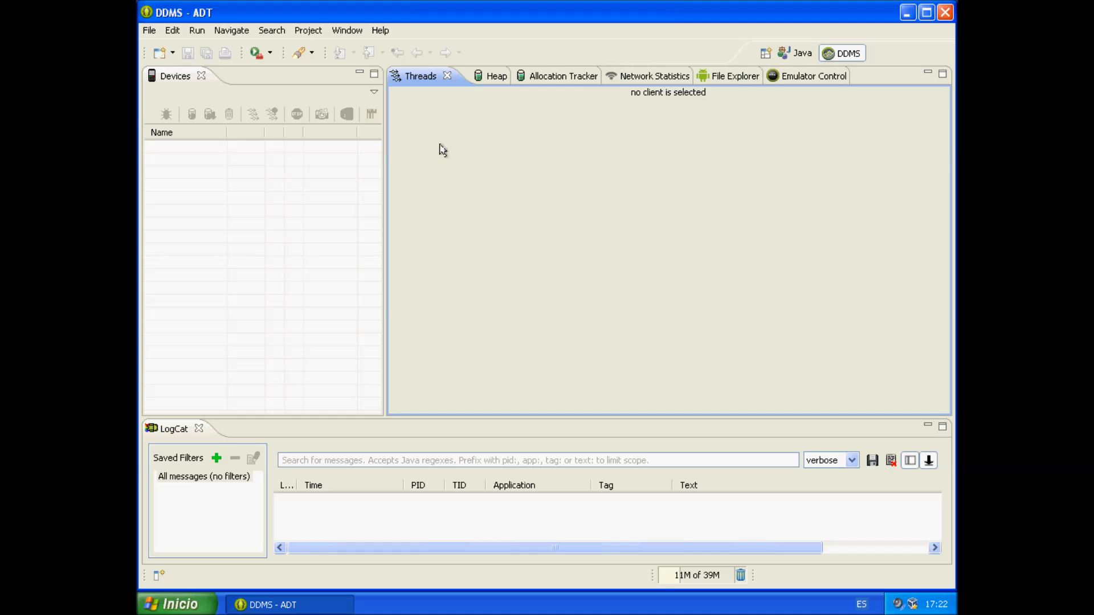
left_click(489, 78)
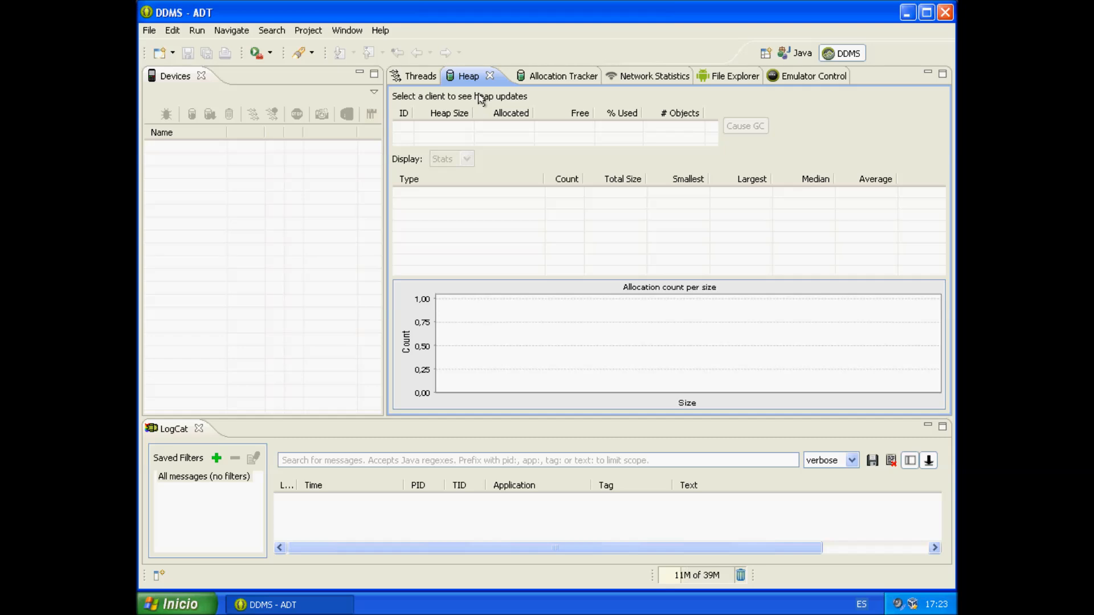
left_click(559, 79)
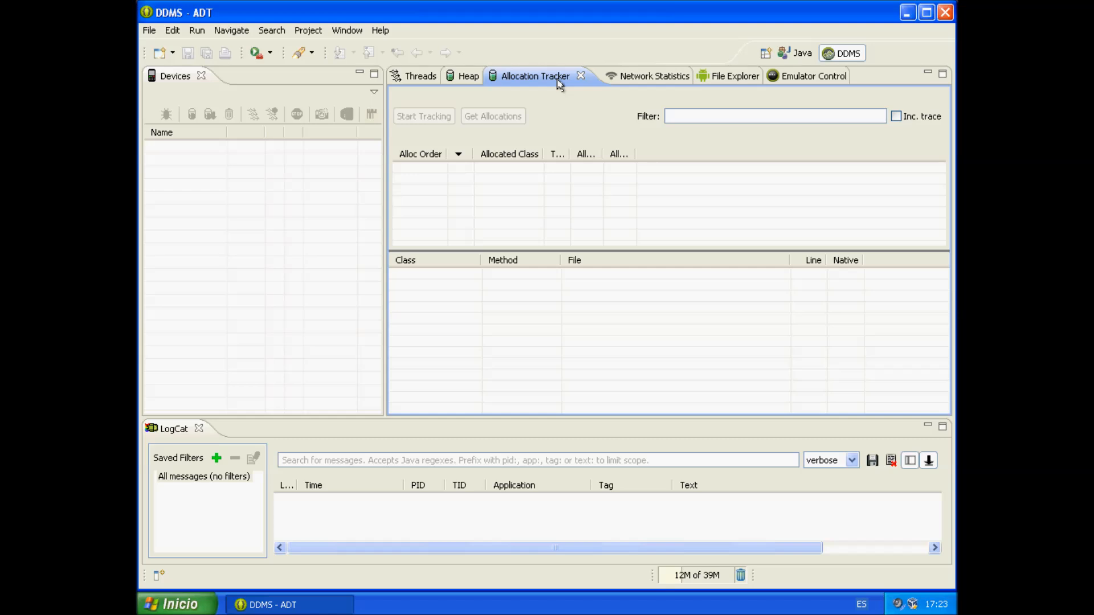
left_click(624, 80)
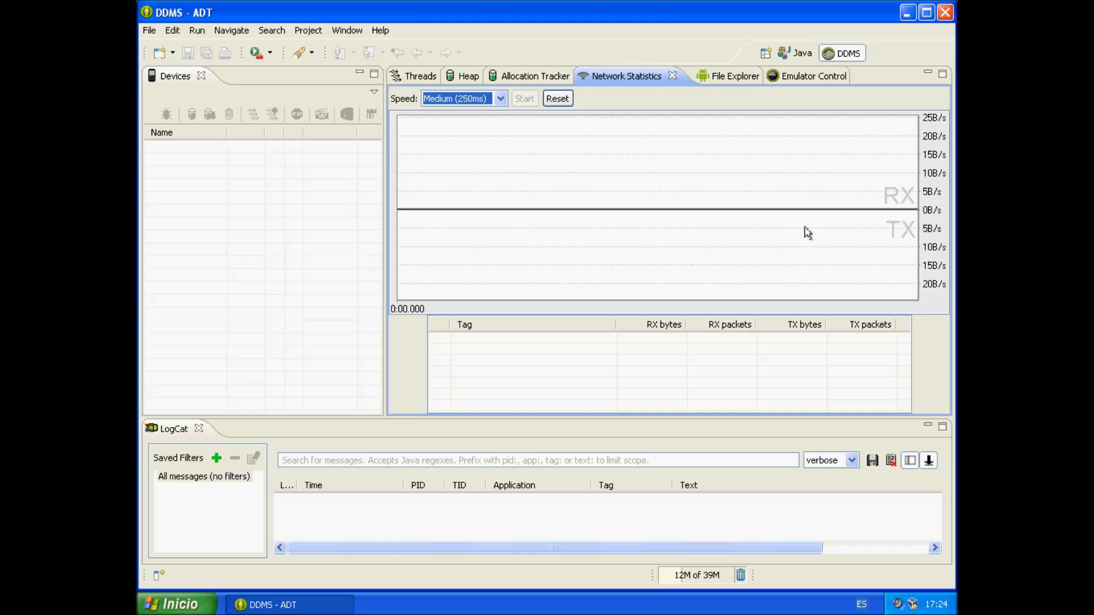
- Examine the File Explorer and Emulator Control views of the DDMS perspective, including the Location Controls
left_click(717, 83)
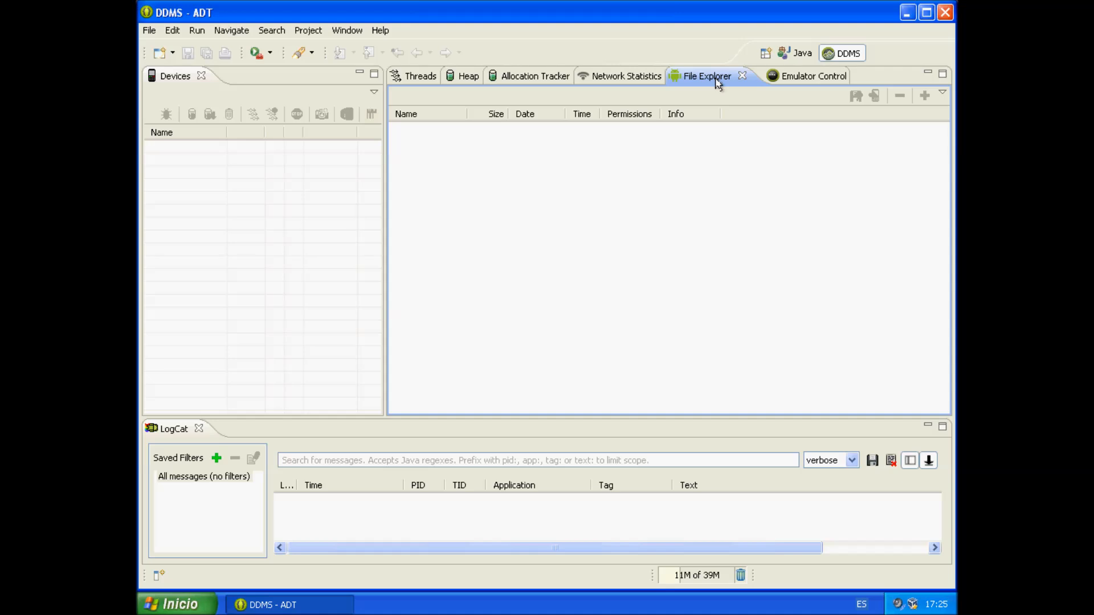
left_click(806, 77)
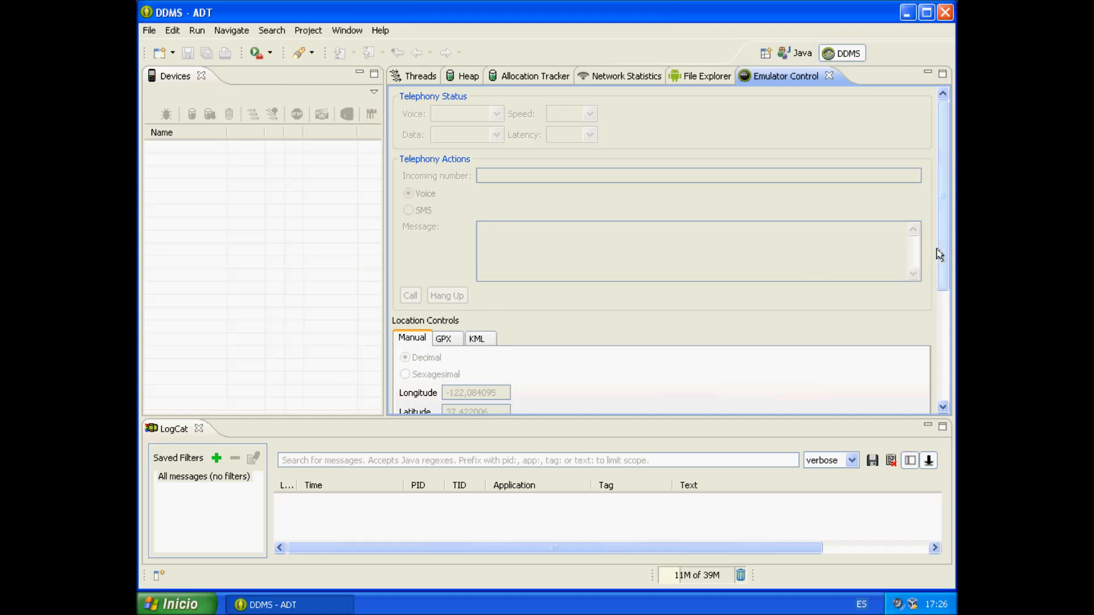
left_click_drag(940, 258, 944, 336)
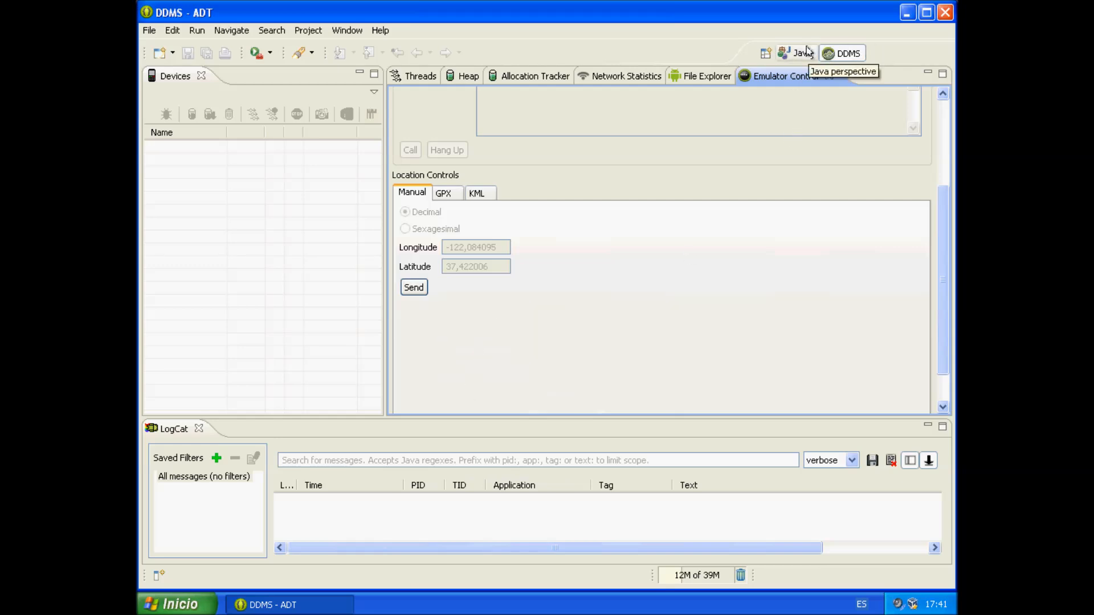
- Open the Debug perspective from the complete list of available perspectives
left_click(765, 55)
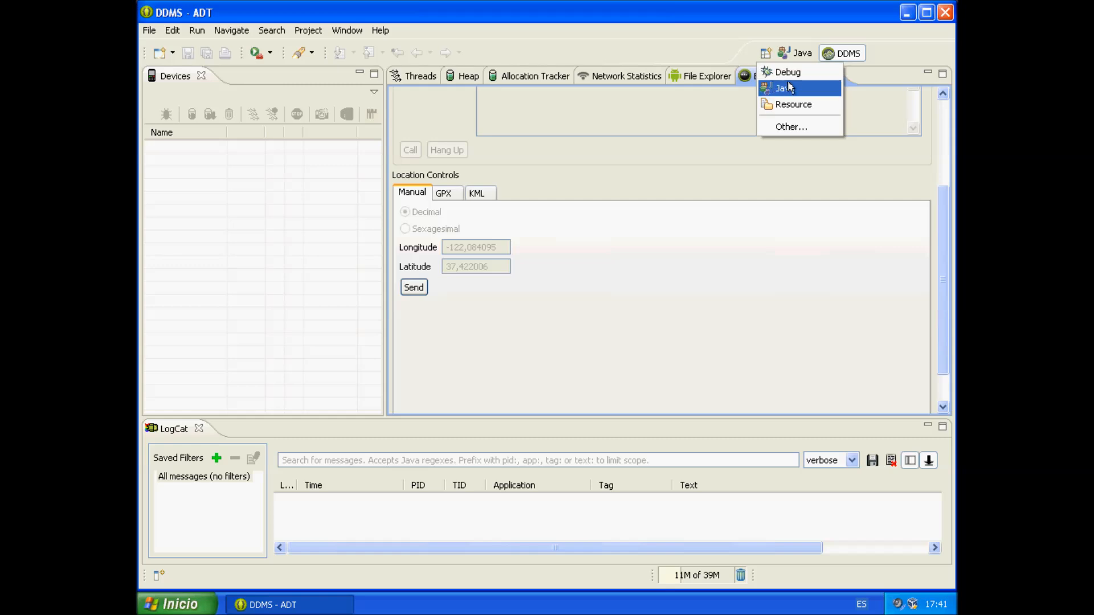
left_click(783, 128)
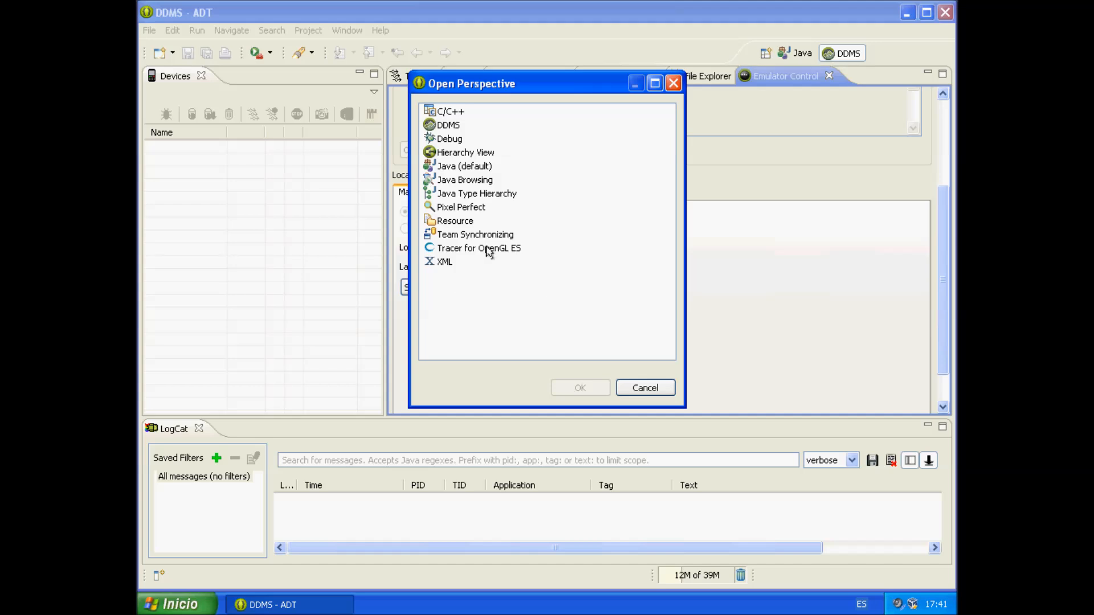
left_click(449, 140)
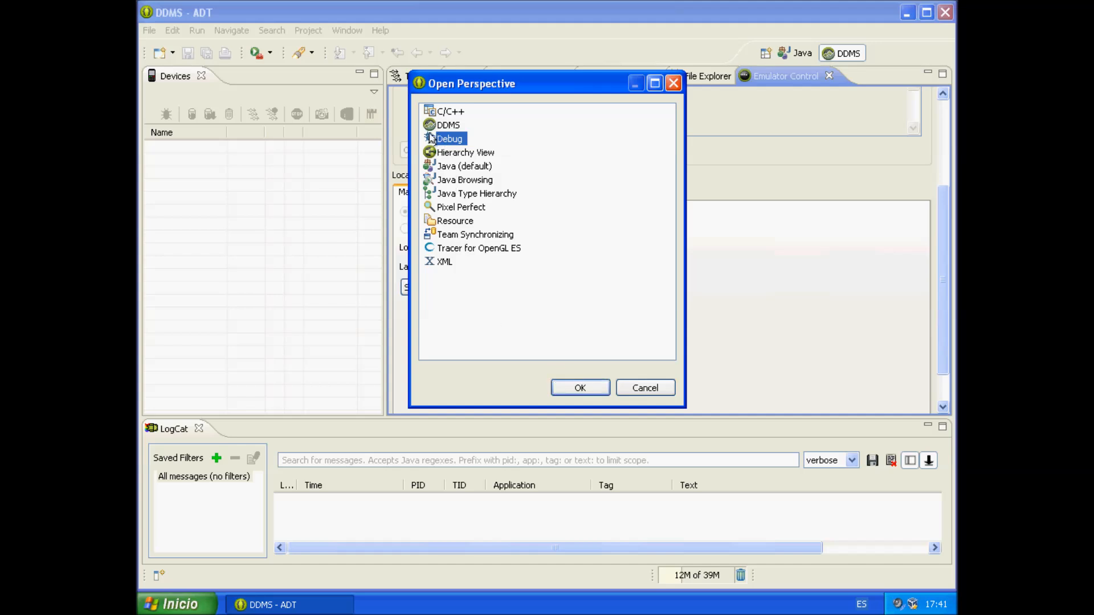
left_click(579, 387)
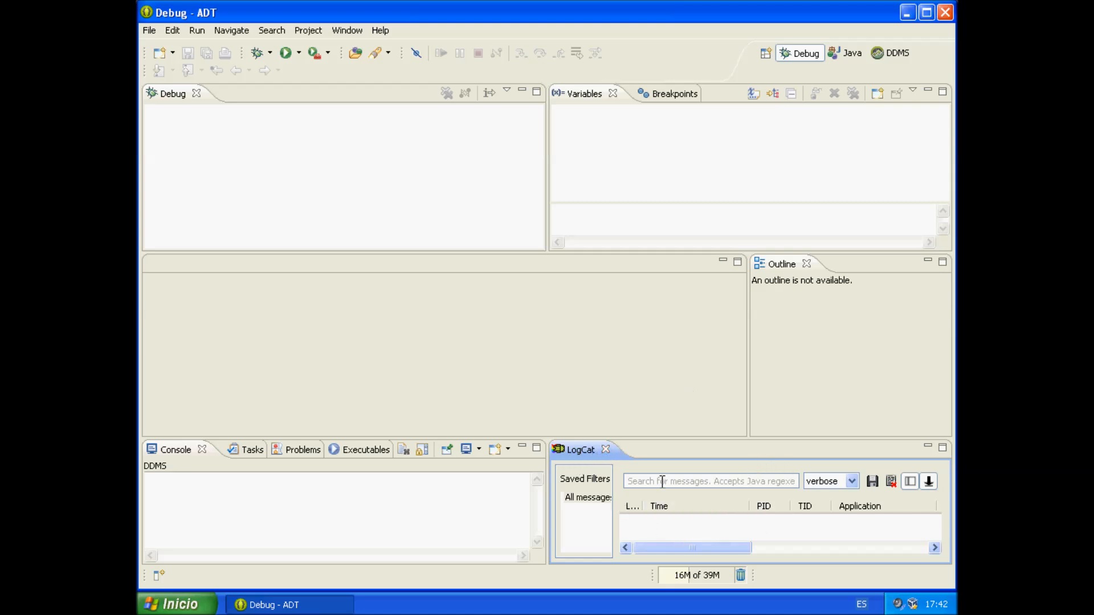
- Examine the Console, Problems, Executables and Tasks views of the Debug perspective, ending on the Console
left_click(171, 449)
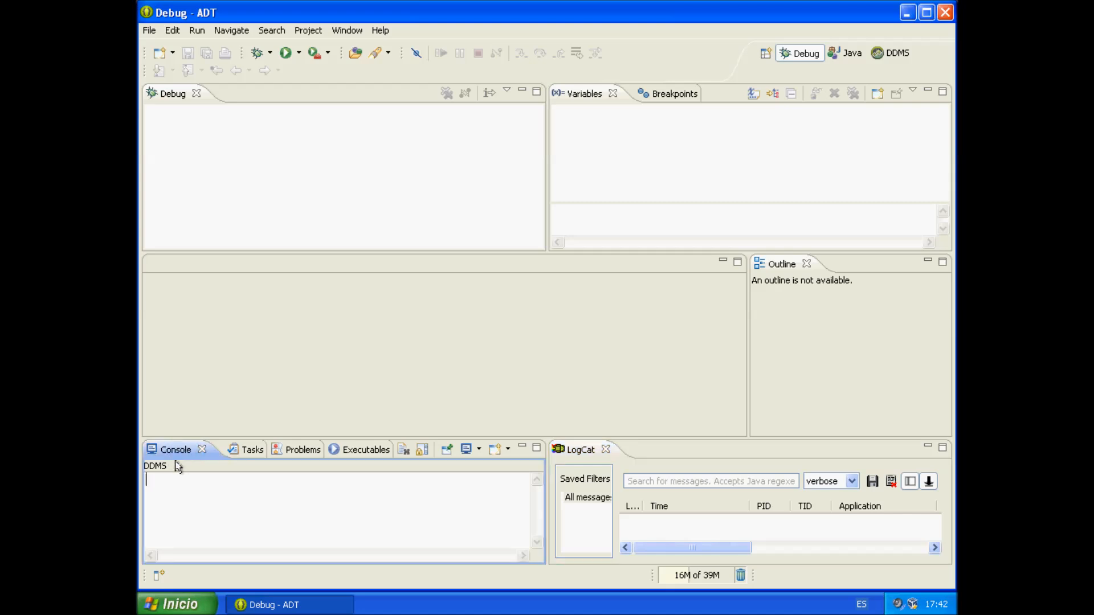
left_click(285, 453)
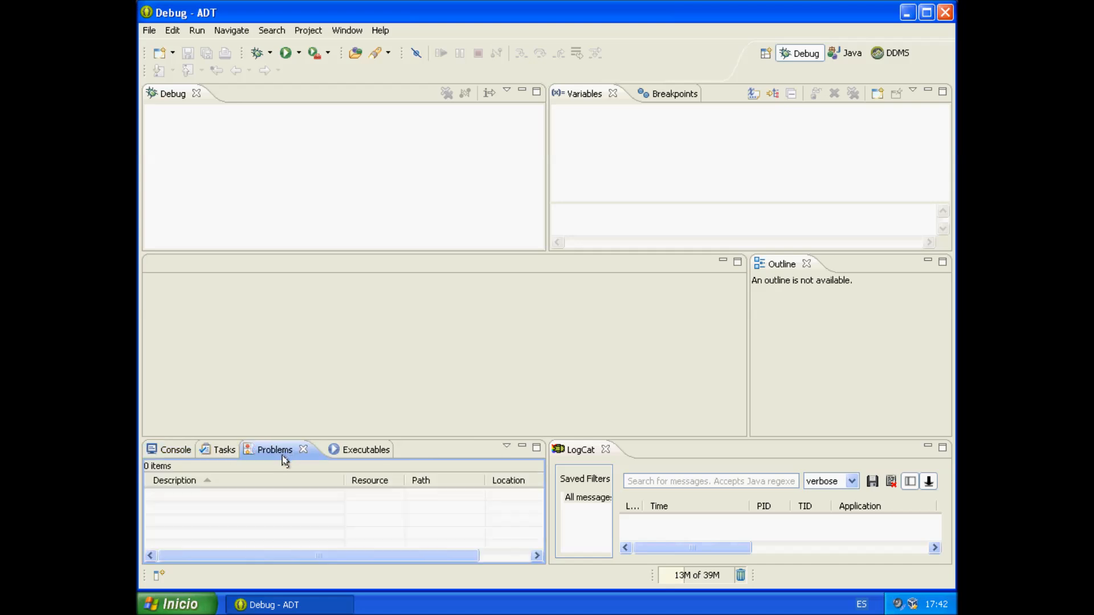
left_click(337, 453)
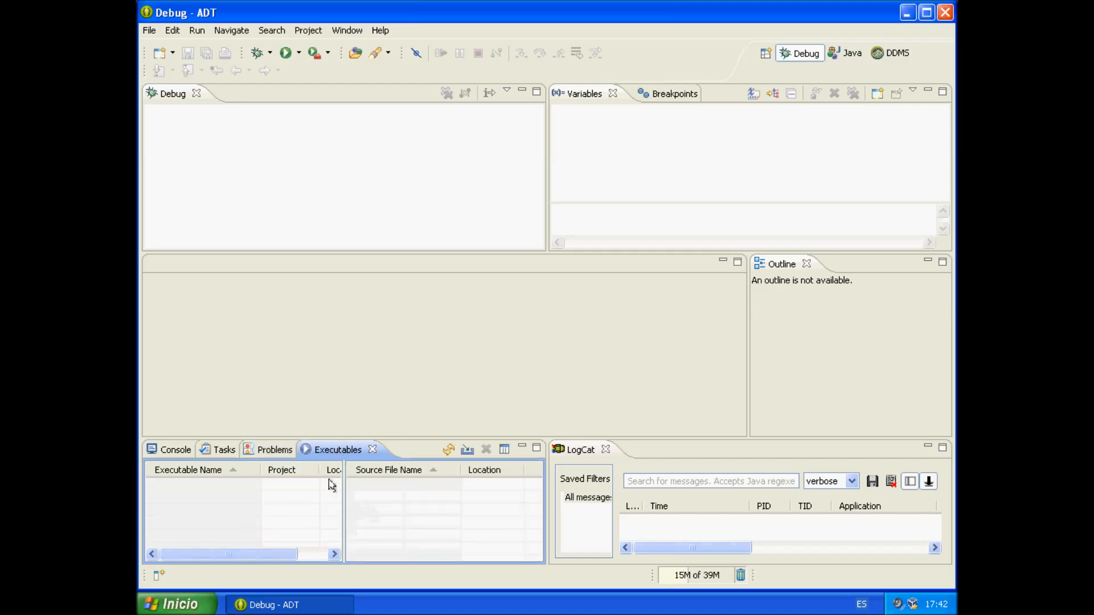
left_click(206, 451)
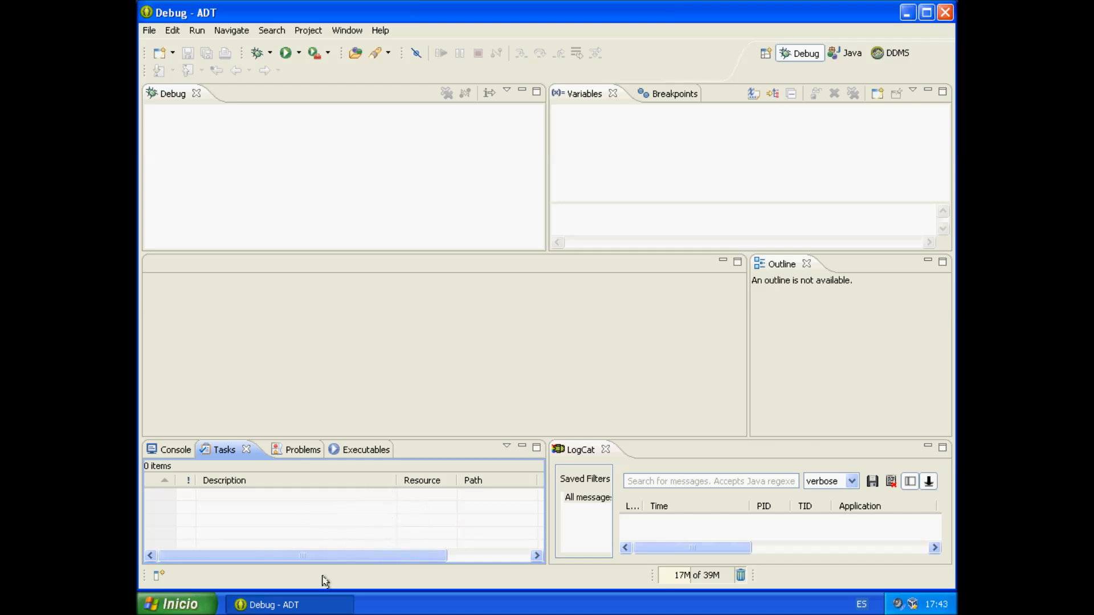
left_click(165, 452)
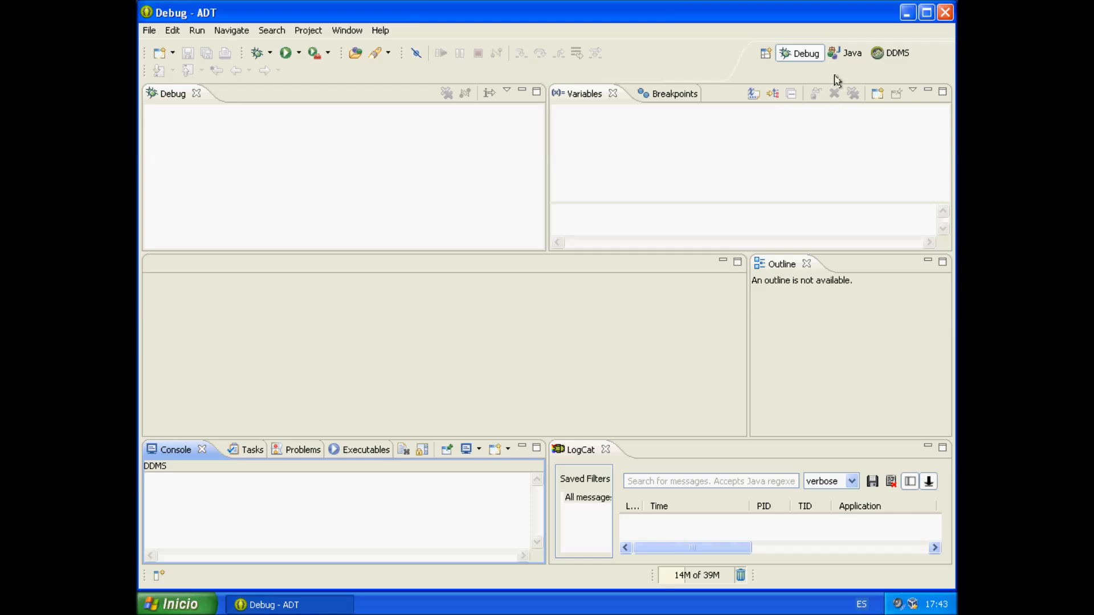
- View the Outline in the Java perspective briefly and return to the Debug perspective
left_click(839, 57)
left_click(832, 94)
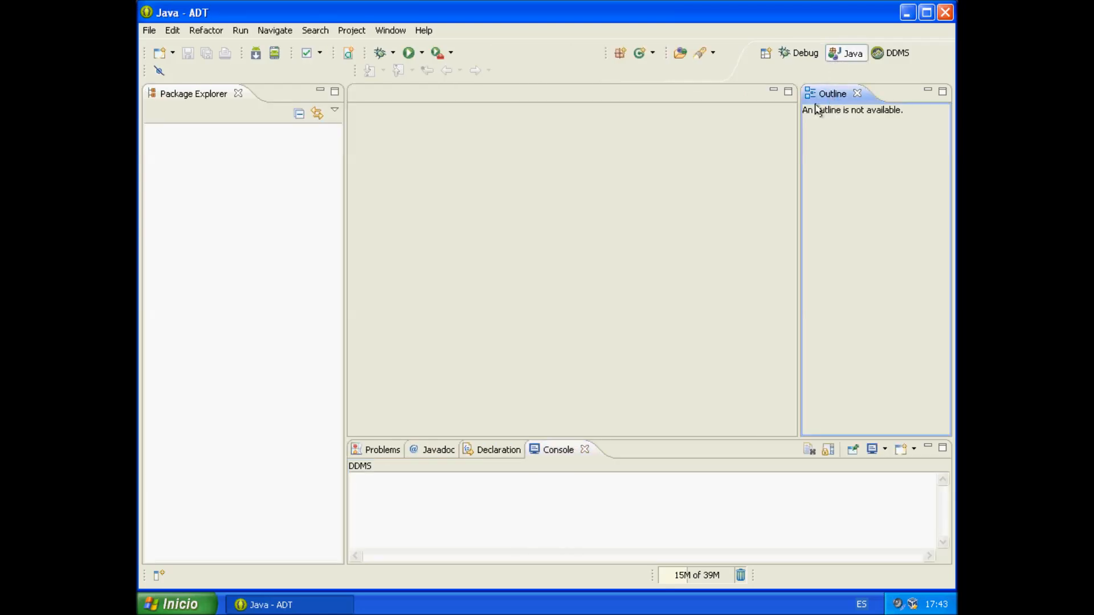
left_click(800, 53)
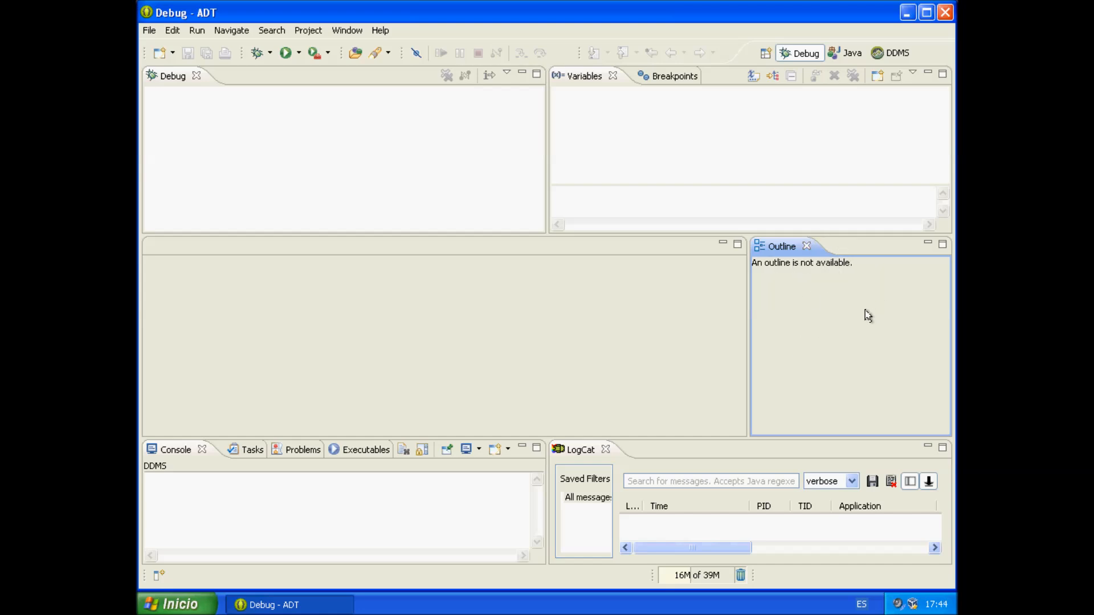
- Examine the Debug, Variables and Breakpoints views of the Debug perspective and switch back to the Java perspective
left_click(303, 161)
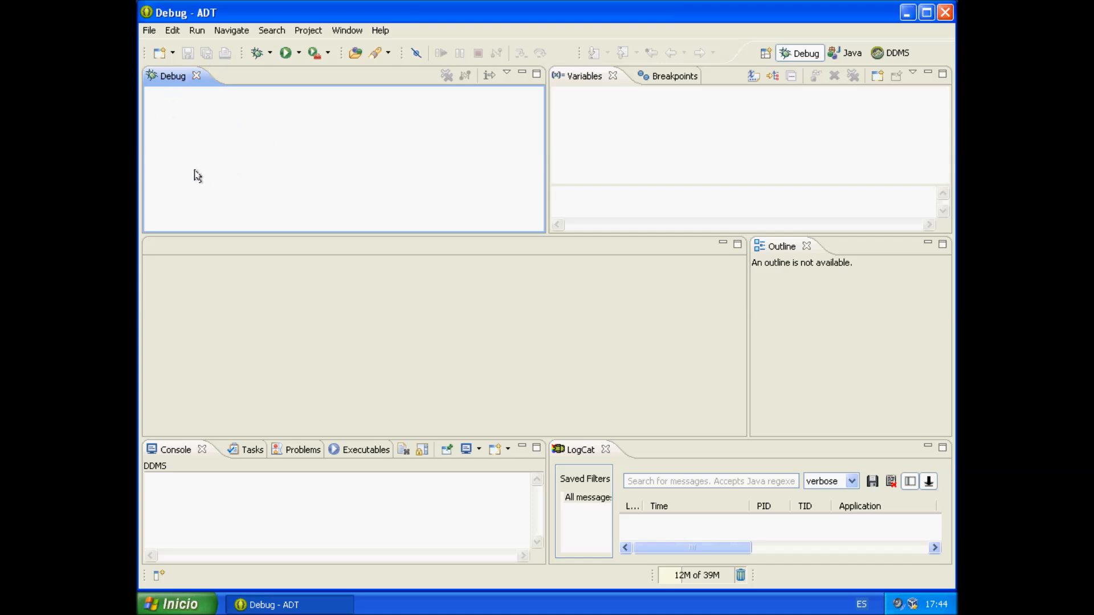
left_click(582, 125)
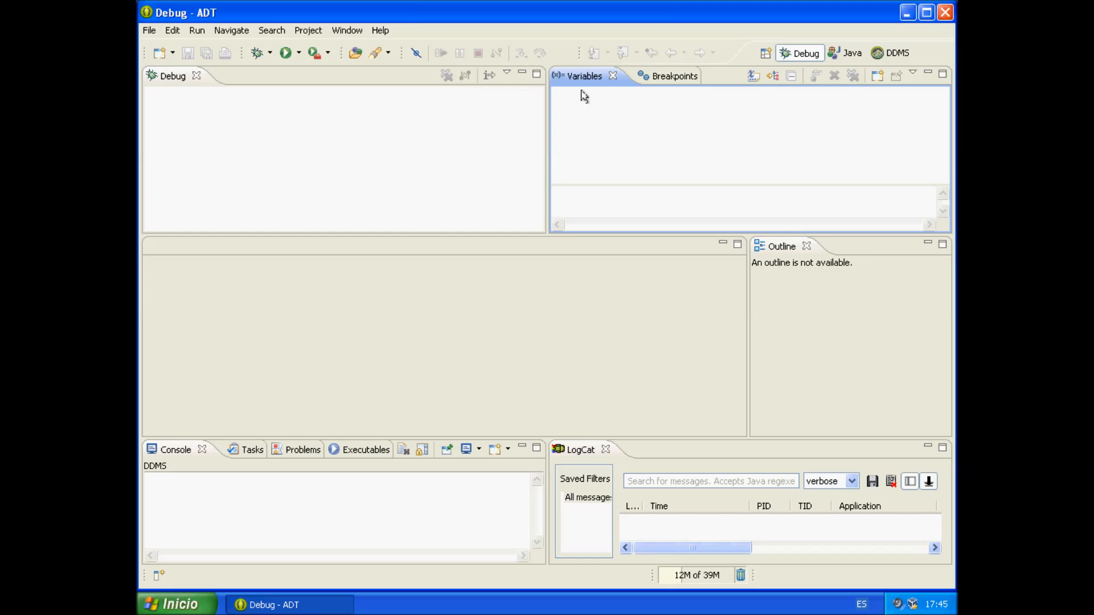
left_click(648, 75)
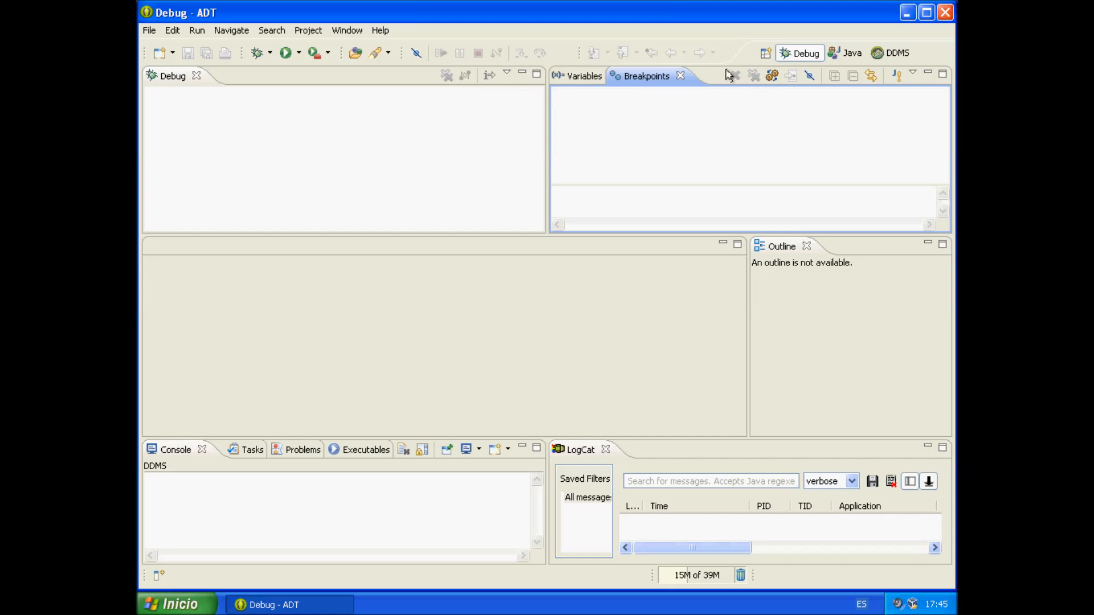
left_click(564, 73)
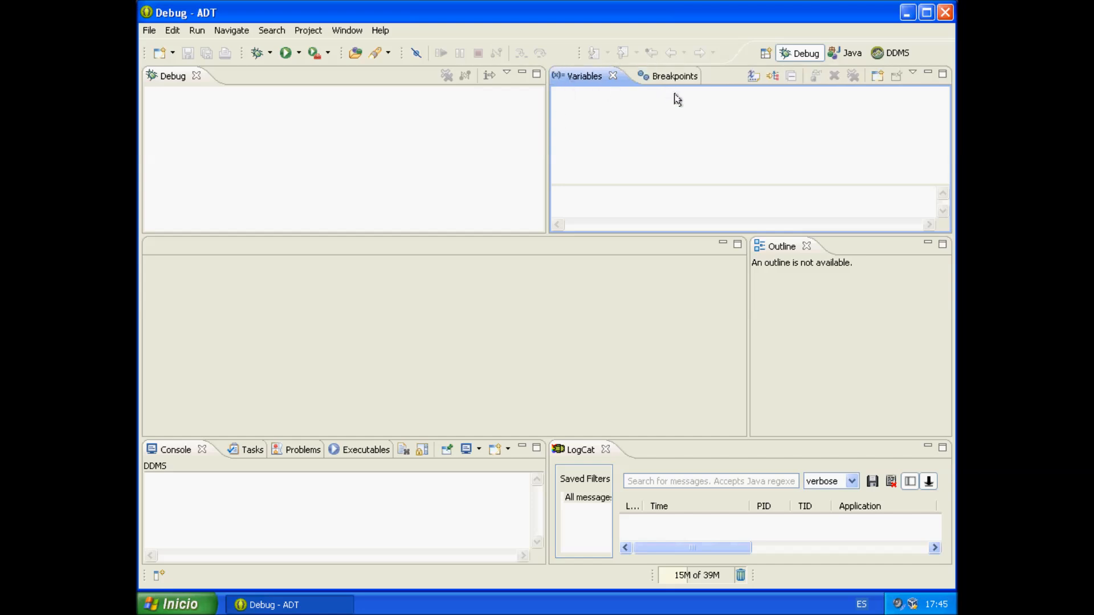
left_click(849, 53)
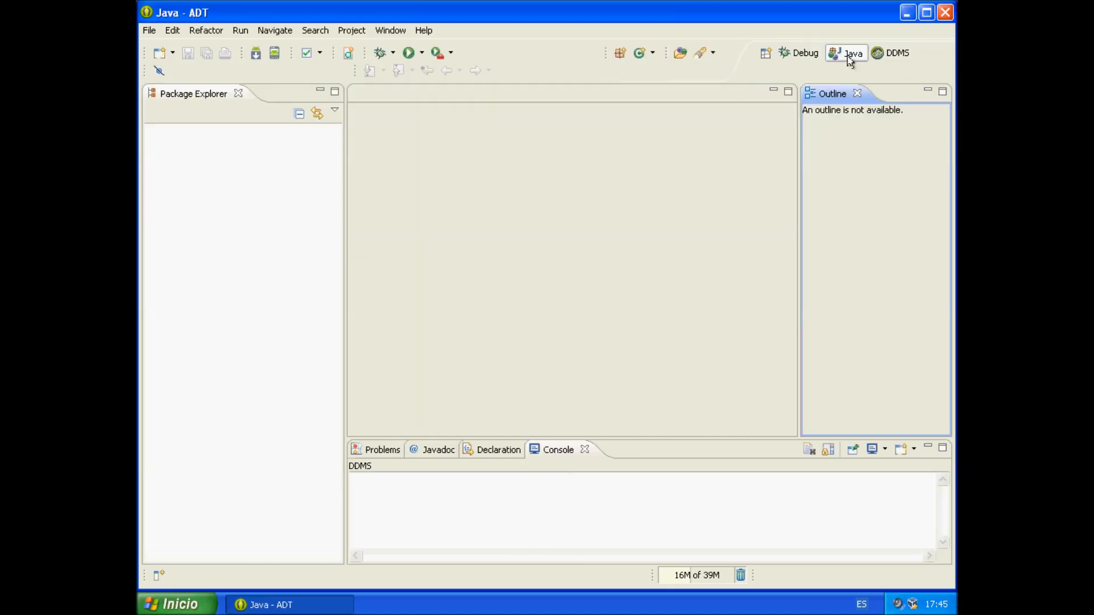